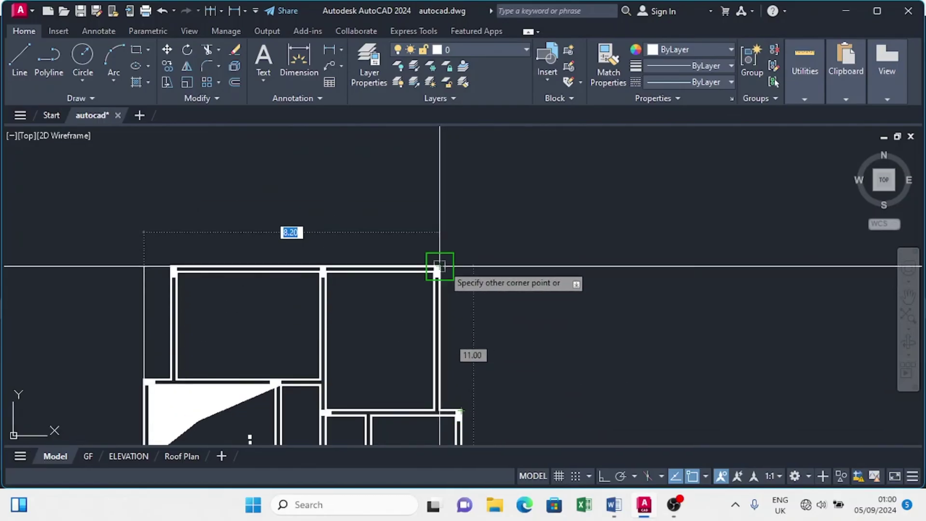
Draw a rectangle around the floor plan's outer extents and offset it outward, keeping only the larger boundary rectangle.
{"action": "left_click", "coordinate": [461, 266]}
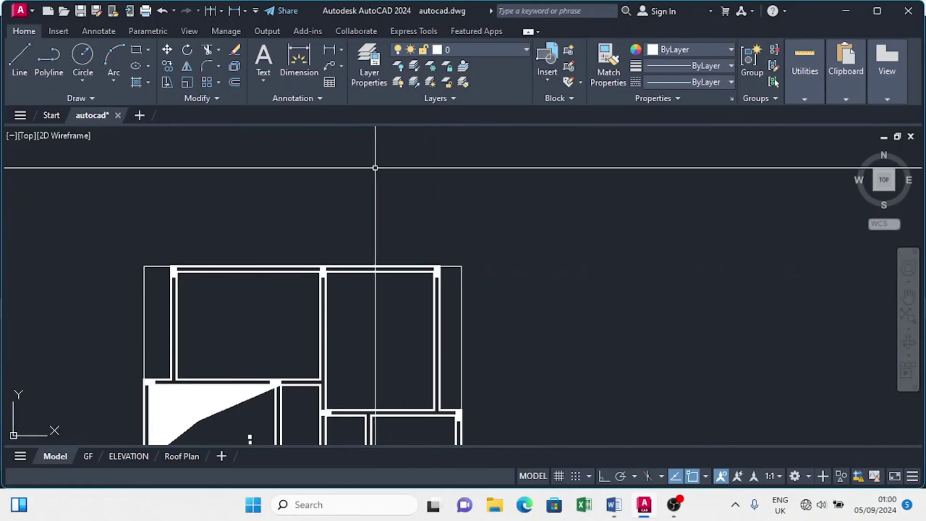
{"action": "left_click", "coordinate": [235, 83]}
{"action": "left_click", "coordinate": [445, 290]}
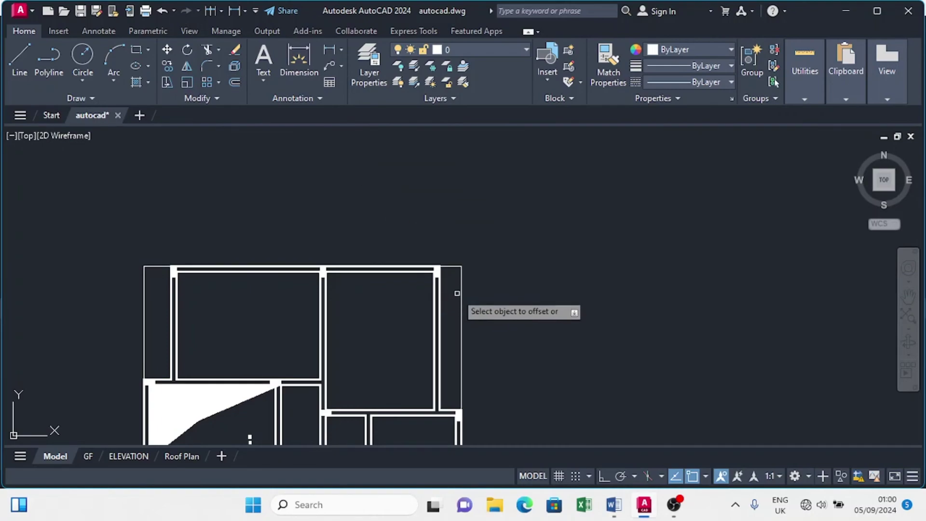
{"action": "left_click", "coordinate": [461, 290]}
{"action": "scroll", "coordinate": [455, 275], "scroll_direction": "down", "scroll_amount": 4}
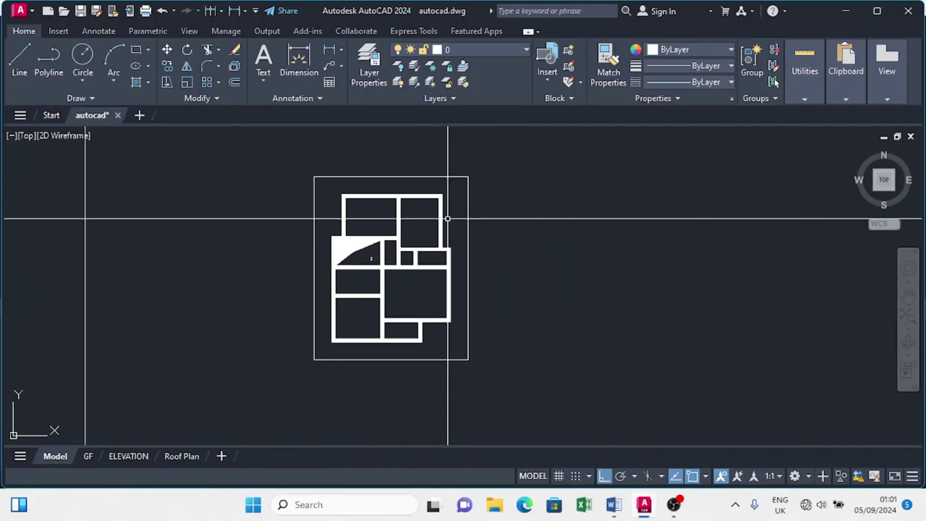
Draw a long vertical line and a long horizontal line crossing just outside the plan's upper-right corner.
{"action": "left_click", "coordinate": [31, 77]}
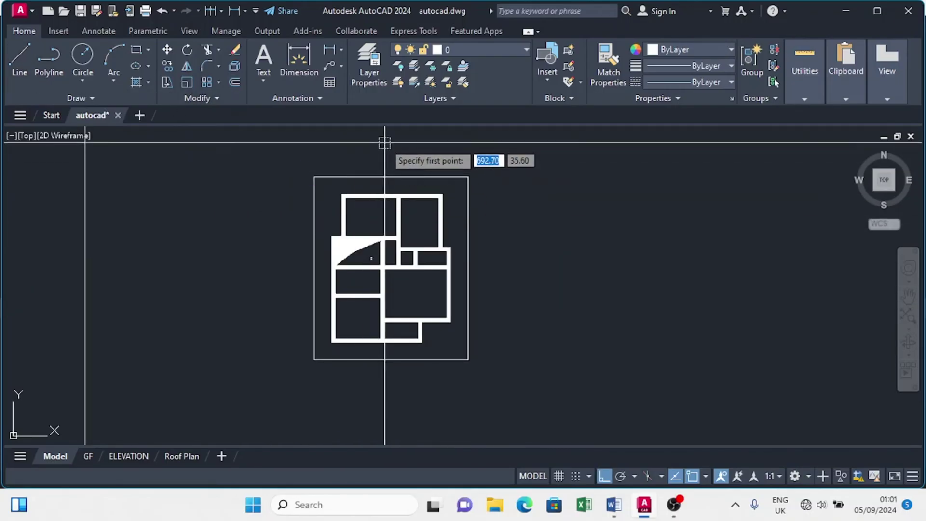
{"action": "left_click", "coordinate": [441, 130]}
{"action": "left_click", "coordinate": [443, 421]}
{"action": "key", "text": "Return"}
{"action": "key", "text": "Return"}
{"action": "left_click", "coordinate": [237, 194]}
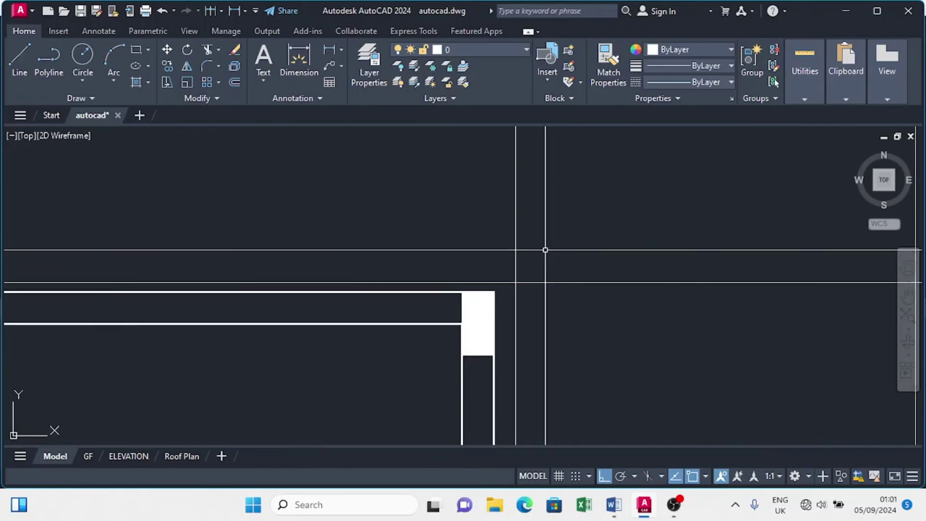
Move the horizontal line down onto the upper-right column's outer top edge.
{"action": "left_click", "coordinate": [574, 241]}
{"action": "left_click", "coordinate": [552, 318]}
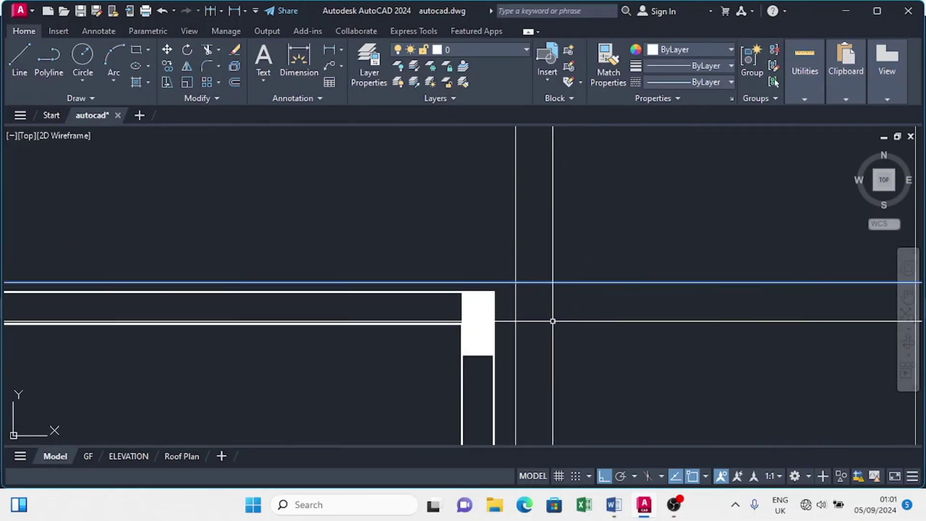
{"action": "left_click", "coordinate": [166, 49]}
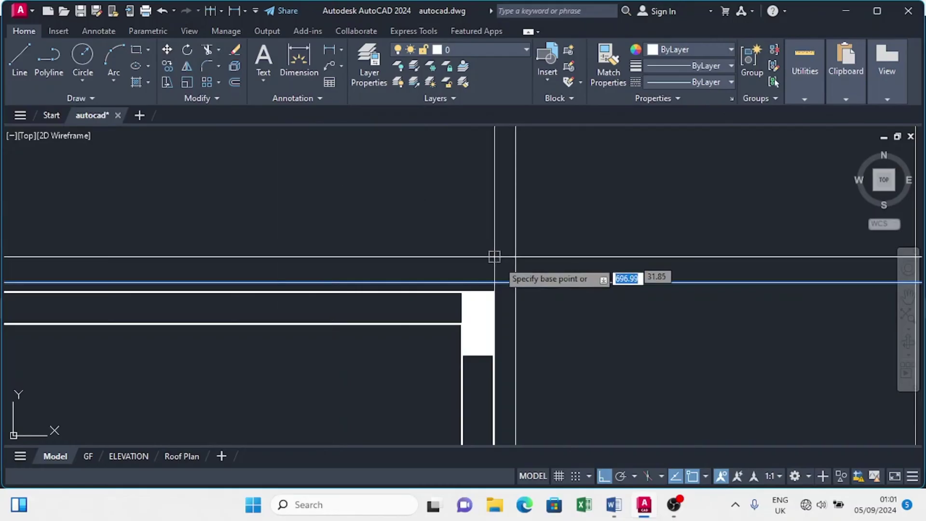
{"action": "left_click", "coordinate": [515, 282]}
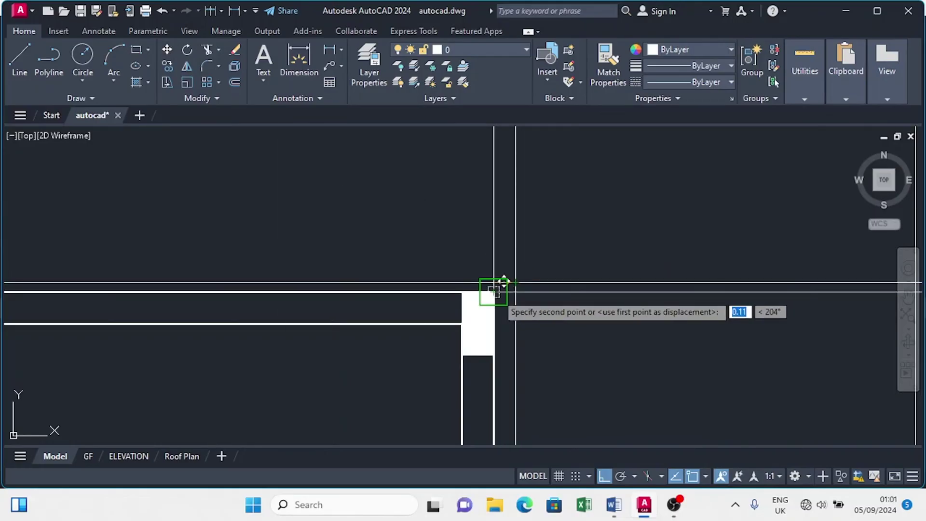
{"action": "left_click", "coordinate": [494, 291]}
Move the vertical line onto the upper-right column's outer side edge.
{"action": "left_click", "coordinate": [543, 274]}
{"action": "left_click", "coordinate": [498, 273]}
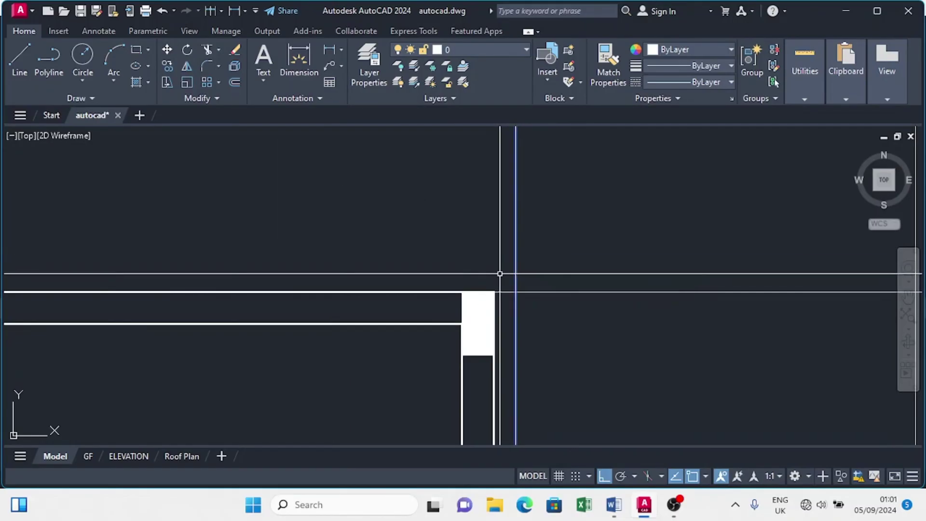
{"action": "left_click", "coordinate": [169, 49]}
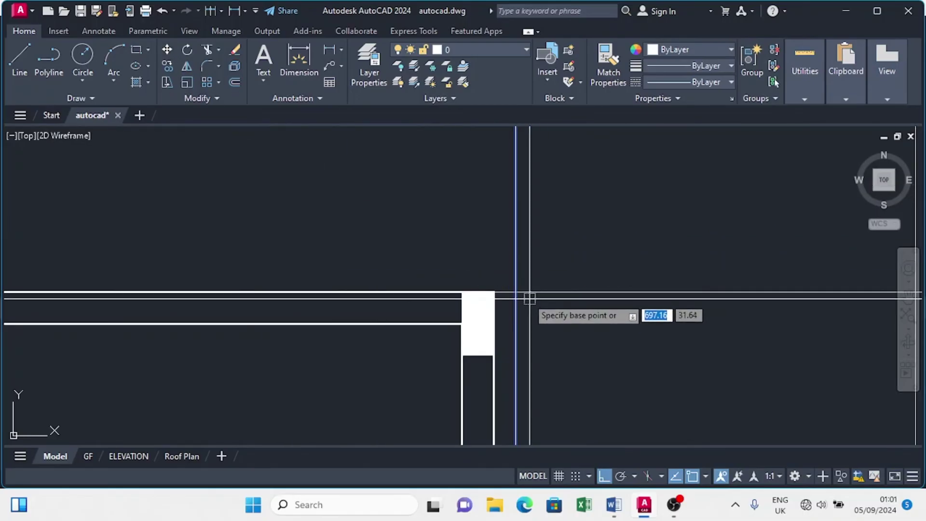
{"action": "left_click", "coordinate": [514, 292]}
{"action": "left_click", "coordinate": [494, 292]}
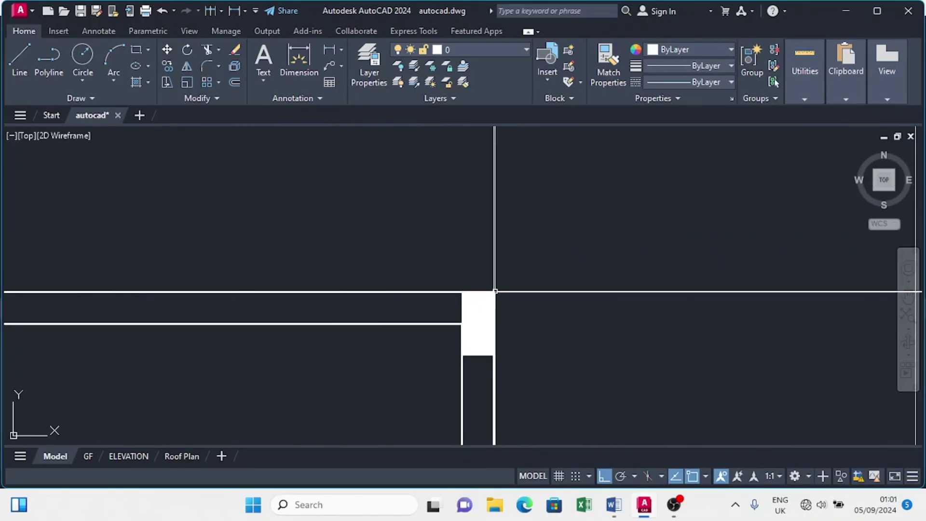
Move the horizontal line down 0.075 onto the top wall's centreline.
{"action": "scroll", "coordinate": [511, 290], "scroll_direction": "down", "scroll_amount": 5}
{"action": "scroll", "coordinate": [335, 356], "scroll_direction": "down", "scroll_amount": 3}
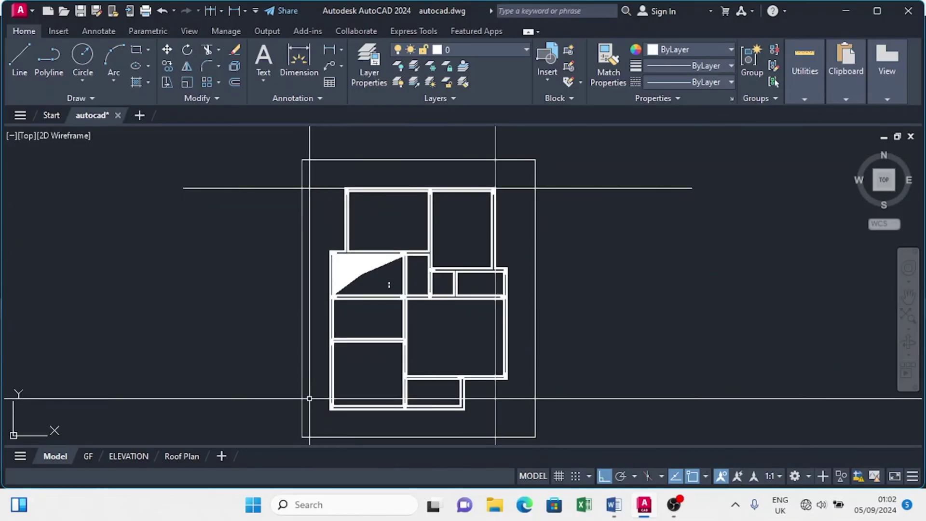
{"action": "scroll", "coordinate": [331, 178], "scroll_direction": "up", "scroll_amount": 6}
{"action": "left_click", "coordinate": [219, 246]}
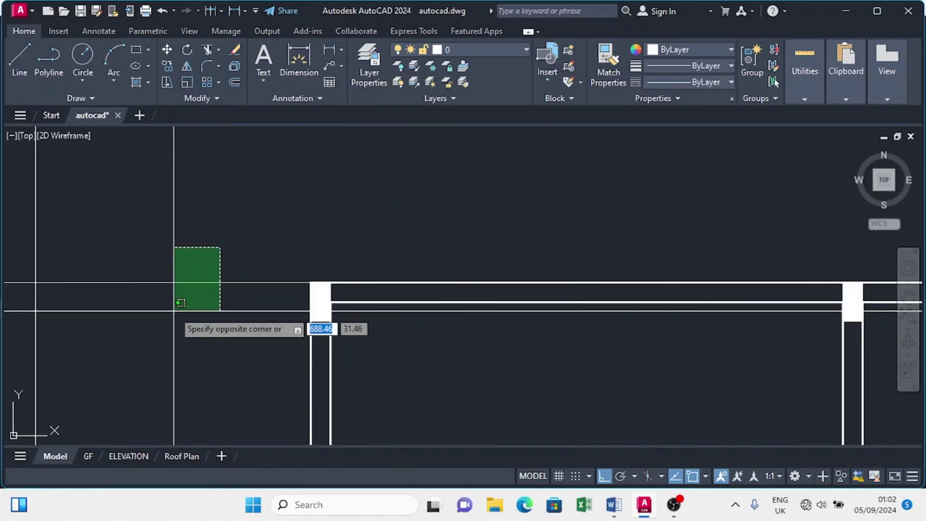
{"action": "left_click", "coordinate": [174, 304]}
{"action": "left_click", "coordinate": [167, 49]}
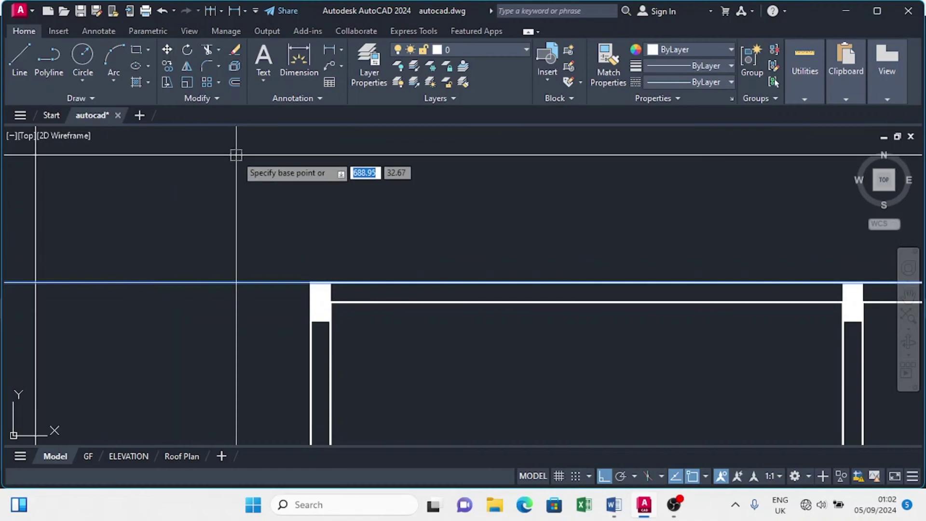
{"action": "left_click", "coordinate": [234, 155]}
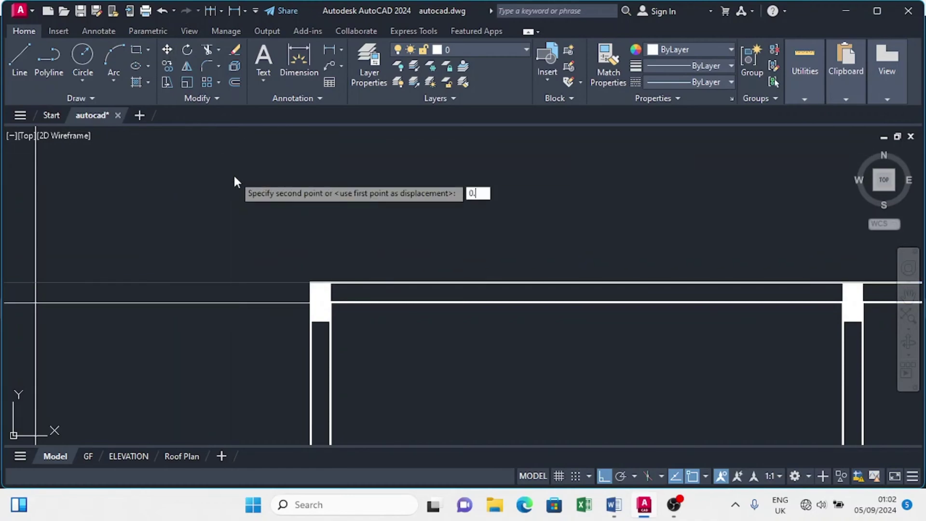
{"action": "type", "text": "0.075"}
{"action": "key", "text": "Return"}
Copy the top wall's horizontal centreline onto the wall above the stair room and the wall above the two small rooms.
{"action": "scroll", "coordinate": [233, 173], "scroll_direction": "down", "scroll_amount": 5}
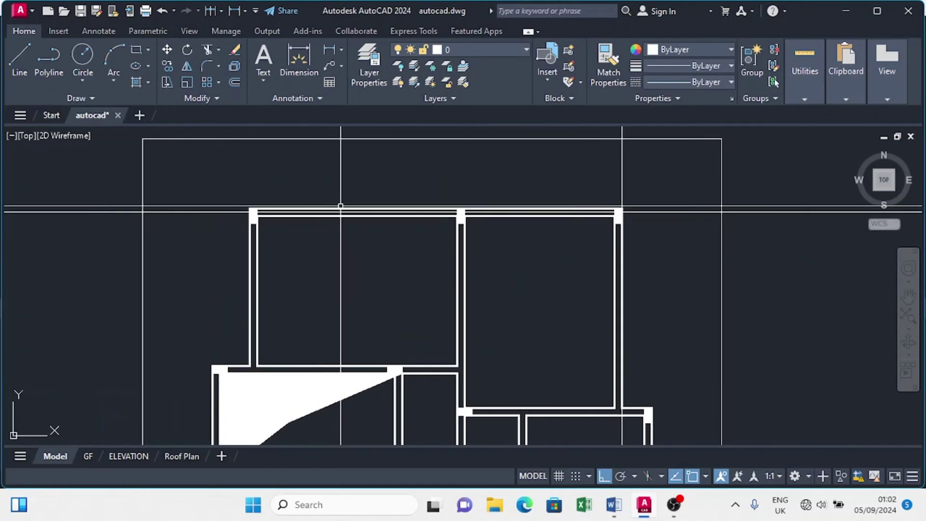
{"action": "scroll", "coordinate": [289, 209], "scroll_direction": "up", "scroll_amount": 5}
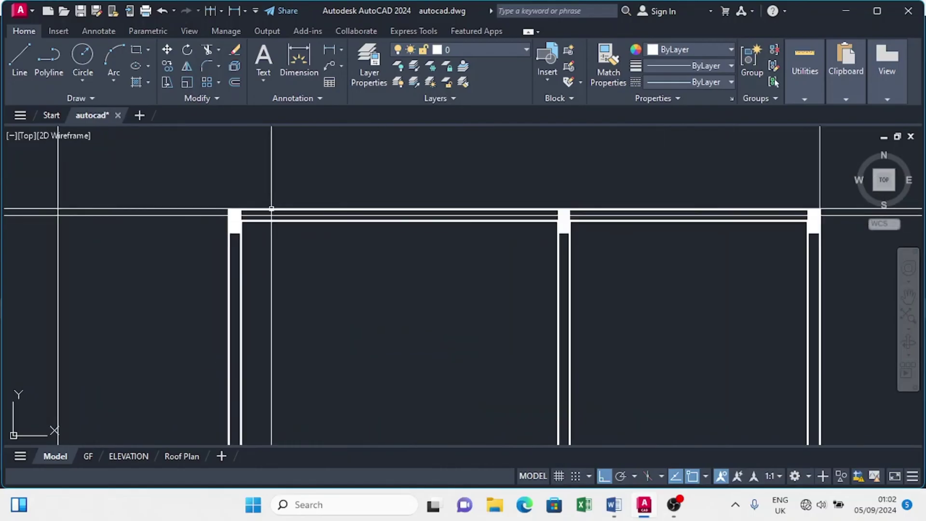
{"action": "left_click", "coordinate": [193, 198]}
{"action": "left_click", "coordinate": [156, 249]}
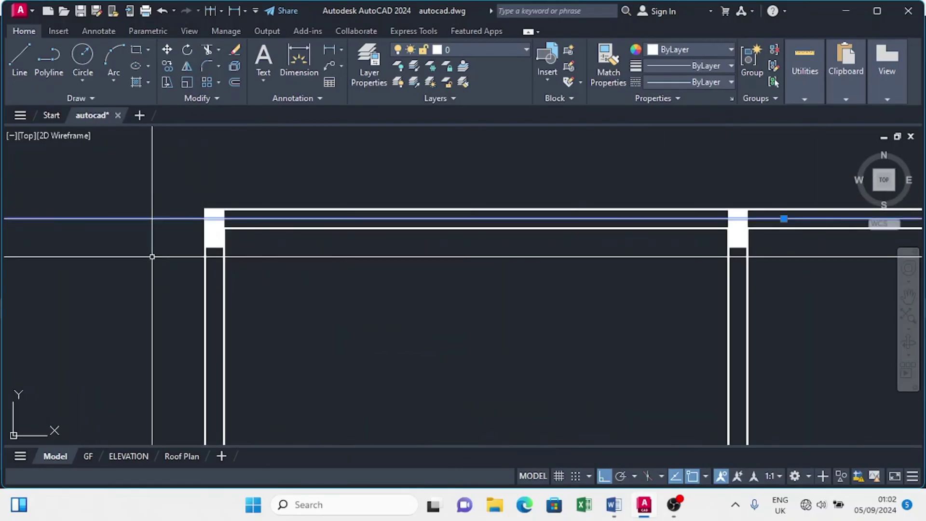
{"action": "left_click", "coordinate": [167, 66]}
{"action": "scroll", "coordinate": [220, 227], "scroll_direction": "up", "scroll_amount": 4}
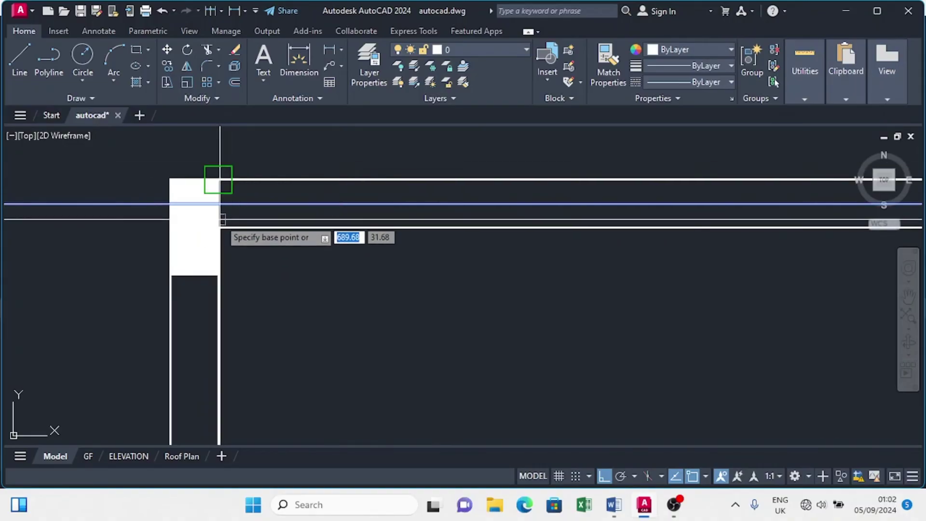
{"action": "scroll", "coordinate": [221, 228], "scroll_direction": "down", "scroll_amount": 5}
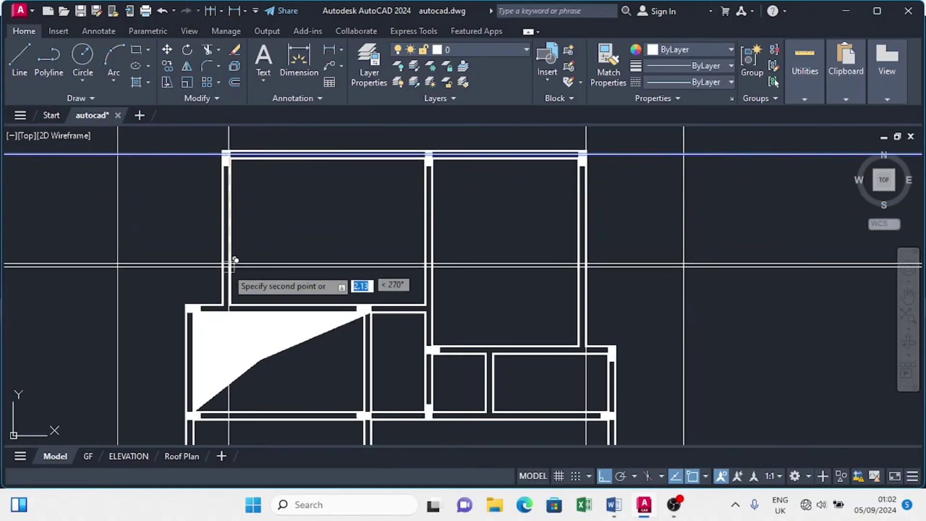
{"action": "scroll", "coordinate": [224, 327], "scroll_direction": "up", "scroll_amount": 3}
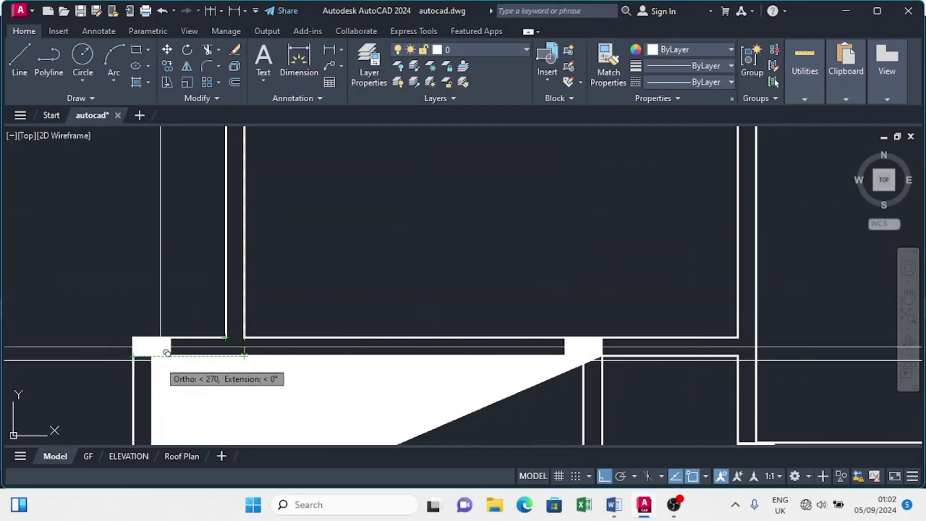
{"action": "middle_click_drag", "start_coordinate": [103, 283], "coordinate": [182, 114]}
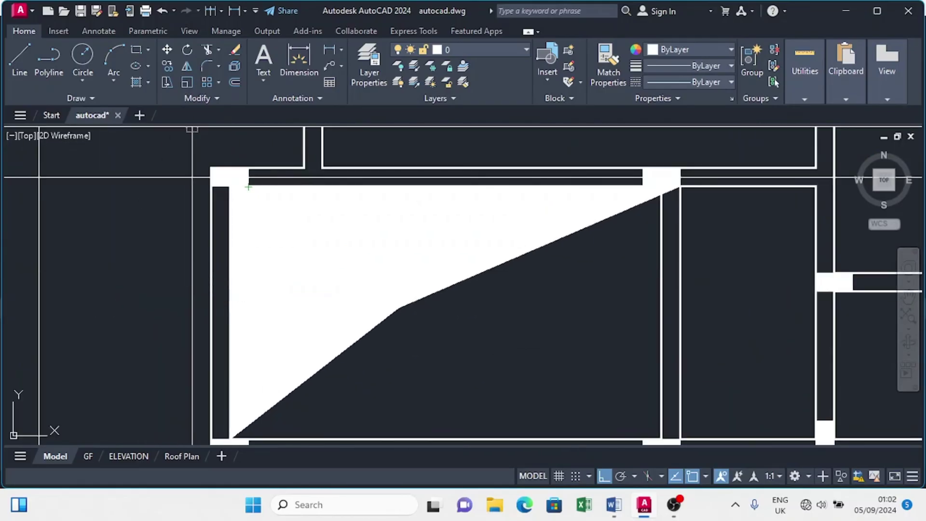
{"action": "scroll", "coordinate": [358, 252], "scroll_direction": "down", "scroll_amount": 1}
{"action": "scroll", "coordinate": [668, 279], "scroll_direction": "up", "scroll_amount": 3}
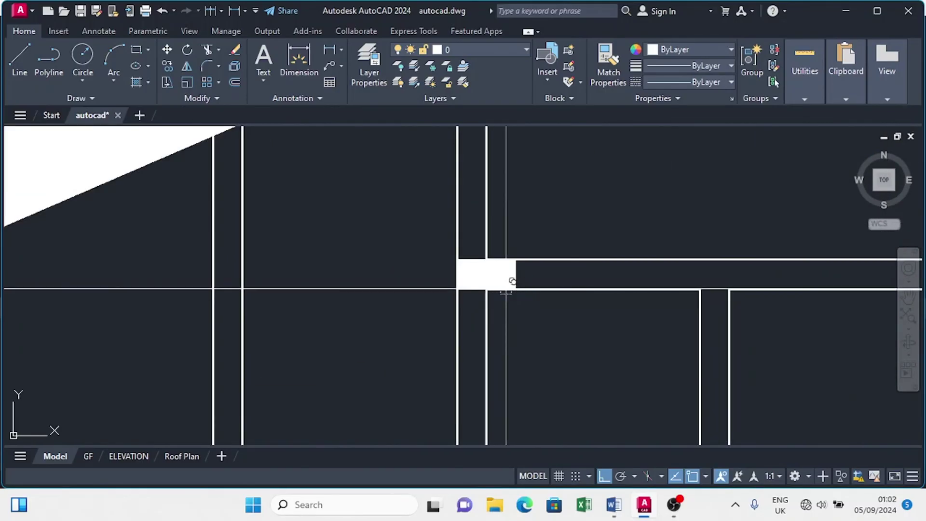
{"action": "left_click", "coordinate": [516, 289]}
Copy the horizontal centreline onto the remaining horizontal walls, from below the stair and small rooms down to the plan's bottom wall.
{"action": "scroll", "coordinate": [364, 285], "scroll_direction": "down", "scroll_amount": 3}
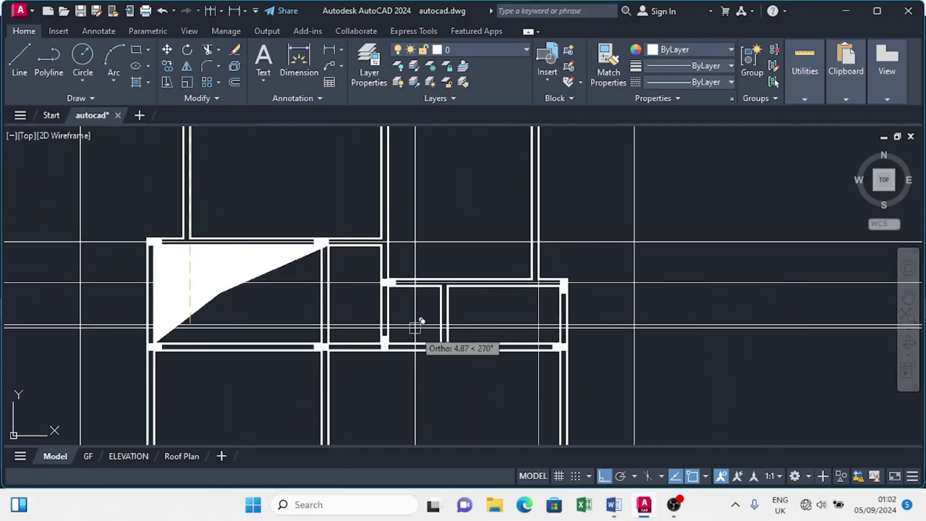
{"action": "scroll", "coordinate": [368, 395], "scroll_direction": "up", "scroll_amount": 3}
{"action": "scroll", "coordinate": [403, 304], "scroll_direction": "down", "scroll_amount": 3}
{"action": "middle_click_drag", "start_coordinate": [352, 424], "coordinate": [432, 278]}
{"action": "scroll", "coordinate": [438, 271], "scroll_direction": "up", "scroll_amount": 2}
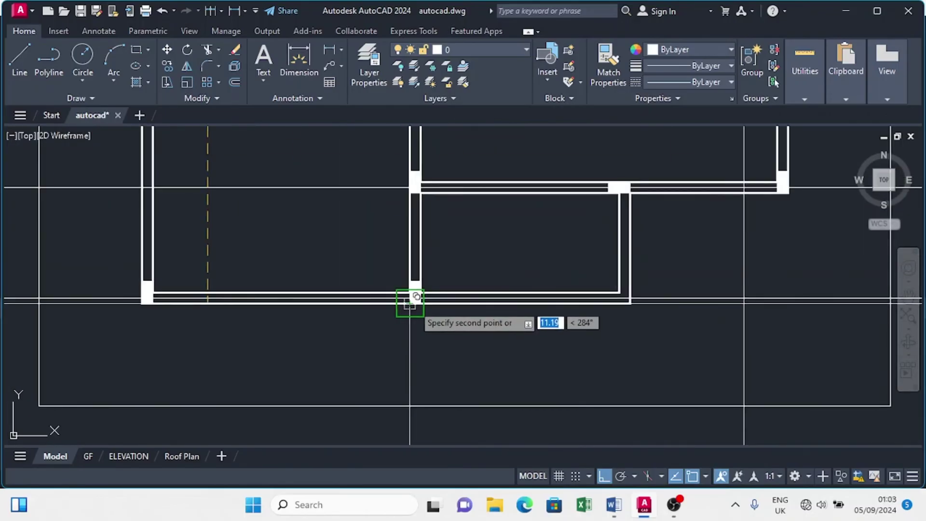
{"action": "scroll", "coordinate": [409, 302], "scroll_direction": "down", "scroll_amount": 4}
{"action": "scroll", "coordinate": [471, 233], "scroll_direction": "up", "scroll_amount": 2}
{"action": "scroll", "coordinate": [461, 332], "scroll_direction": "down", "scroll_amount": 2}
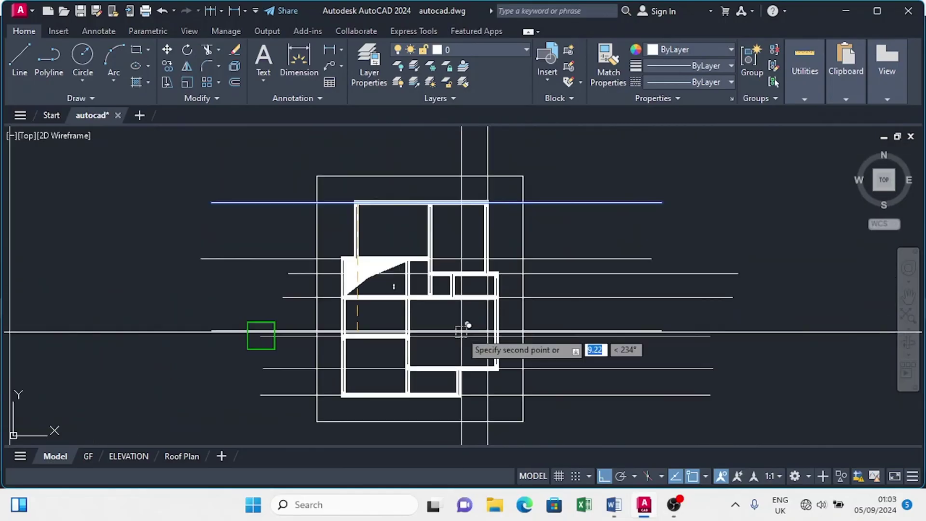
Move the vertical line 0.075 inward onto the upper-right wall's centreline.
{"action": "scroll", "coordinate": [496, 209], "scroll_direction": "up", "scroll_amount": 6}
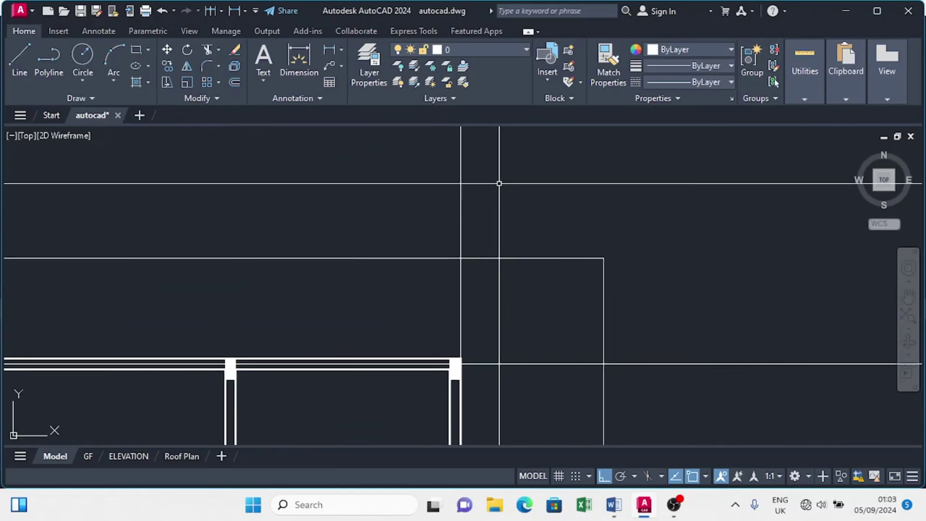
{"action": "left_click", "coordinate": [499, 184]}
{"action": "left_click", "coordinate": [424, 209]}
{"action": "scroll", "coordinate": [450, 178], "scroll_direction": "down", "scroll_amount": 8}
{"action": "scroll", "coordinate": [448, 298], "scroll_direction": "up", "scroll_amount": 4}
{"action": "mouse_move", "coordinate": [452, 217]}
{"action": "middle_mouse_down"}
{"action": "mouse_move", "coordinate": [445, 268]}
{"action": "mouse_move", "coordinate": [455, 416]}
{"action": "middle_mouse_up"}
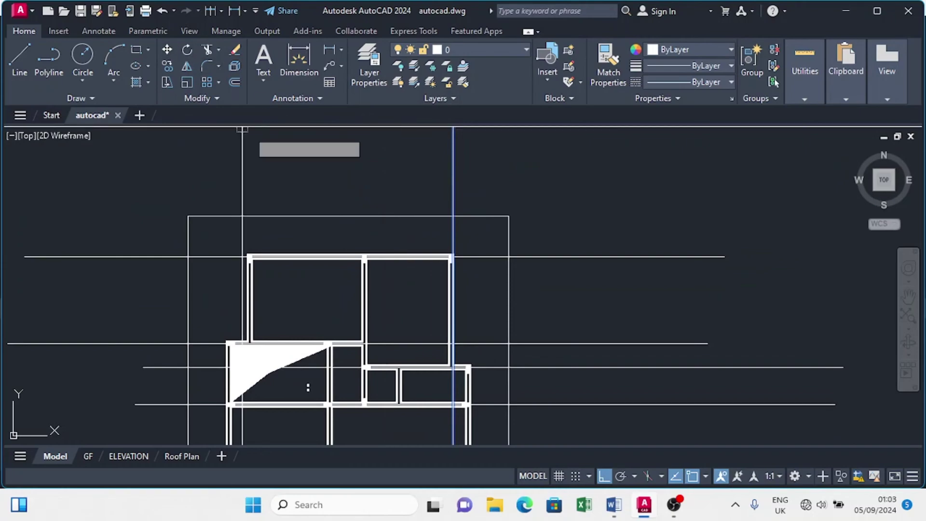
{"action": "type", "text": "0.075"}
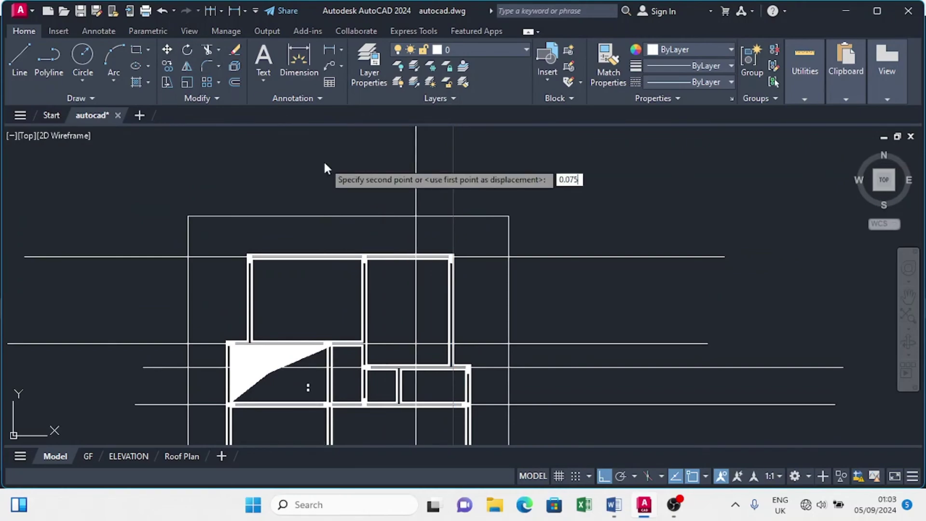
{"action": "key", "text": "Return"}
Copy the upper-right wall's vertical centreline onto the plan's outermost right wall, using the wall's outer corner as base point.
{"action": "scroll", "coordinate": [419, 207], "scroll_direction": "up", "scroll_amount": 4}
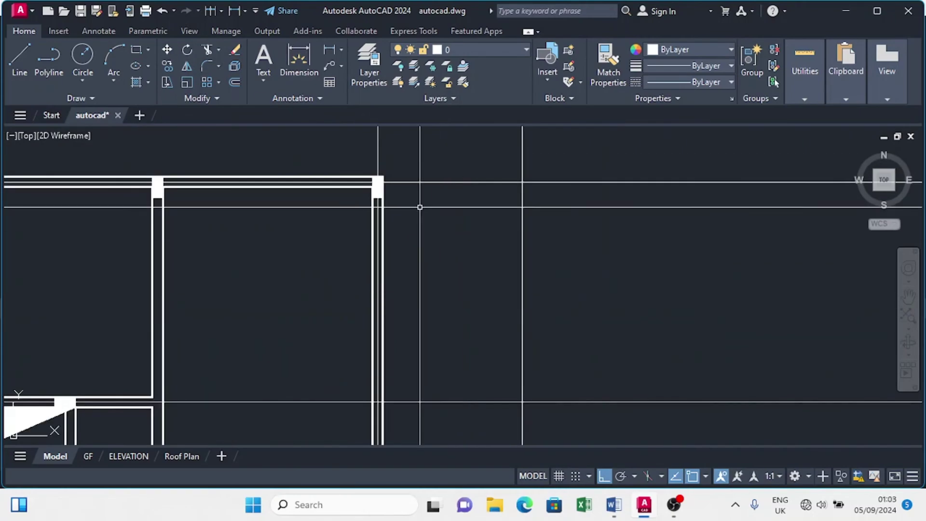
{"action": "left_click", "coordinate": [423, 146]}
{"action": "left_click", "coordinate": [359, 159]}
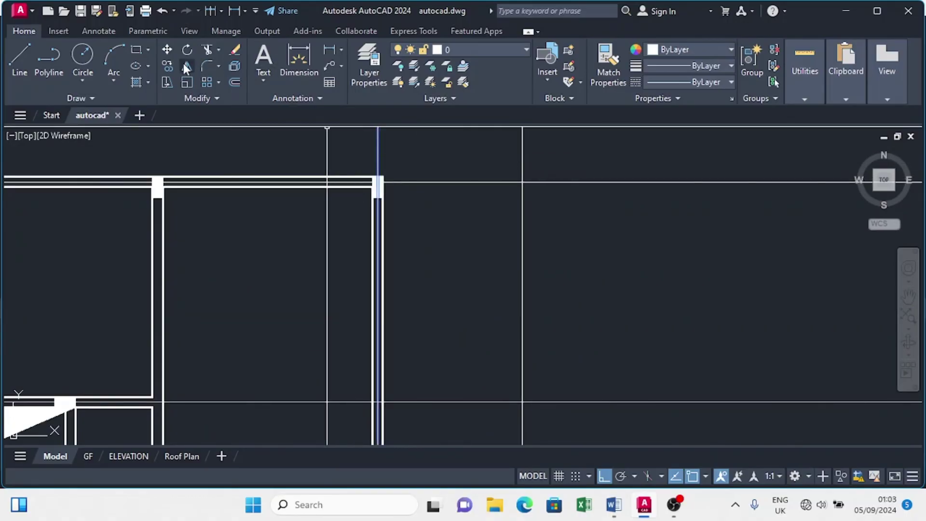
{"action": "left_click", "coordinate": [165, 61]}
{"action": "scroll", "coordinate": [372, 235], "scroll_direction": "down", "scroll_amount": 2}
{"action": "scroll", "coordinate": [389, 404], "scroll_direction": "up", "scroll_amount": 2}
{"action": "middle_click_drag", "start_coordinate": [377, 398], "coordinate": [375, 392]}
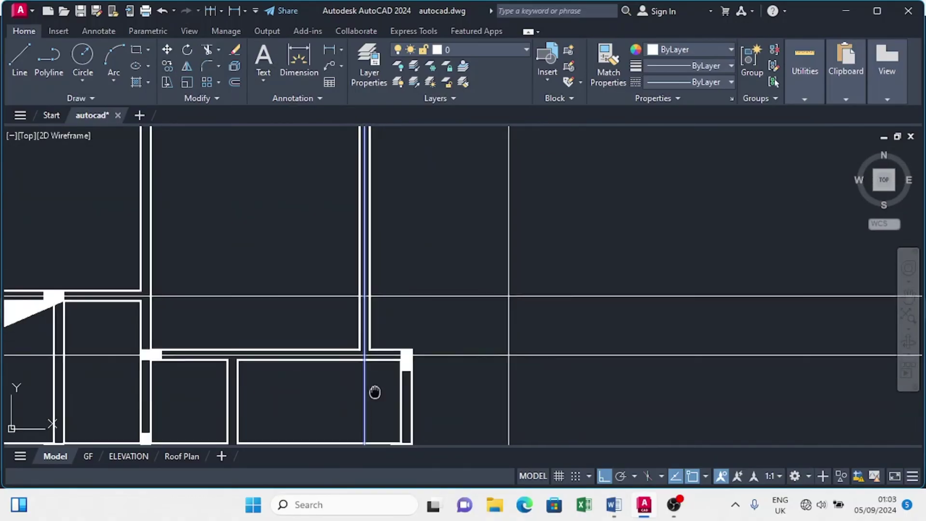
{"action": "scroll", "coordinate": [360, 352], "scroll_direction": "up", "scroll_amount": 4}
{"action": "left_click", "coordinate": [384, 343]}
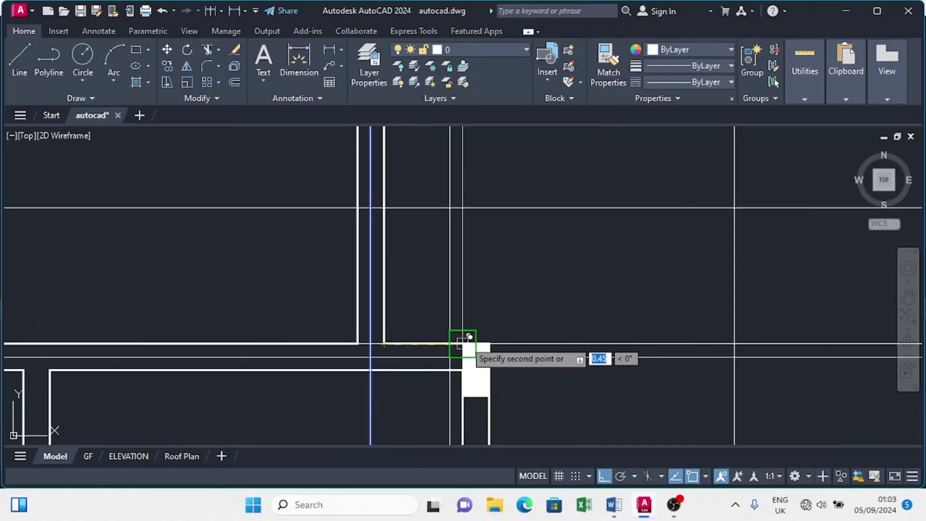
Copy the vertical centreline onto the remaining vertical walls, from the wall between the two small rooms across to the plan's outermost left wall.
{"action": "scroll", "coordinate": [488, 331], "scroll_direction": "down", "scroll_amount": 3}
{"action": "scroll", "coordinate": [386, 341], "scroll_direction": "up", "scroll_amount": 4}
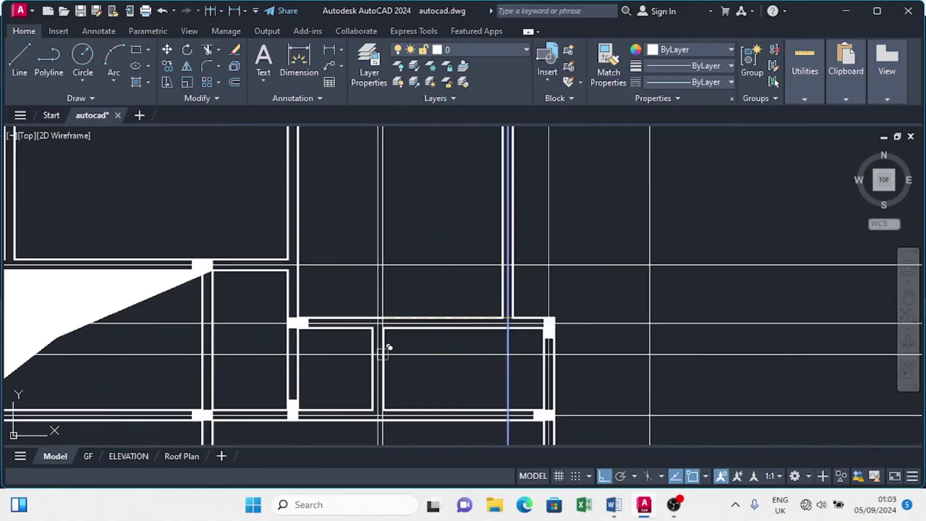
{"action": "scroll", "coordinate": [569, 288], "scroll_direction": "down", "scroll_amount": 2}
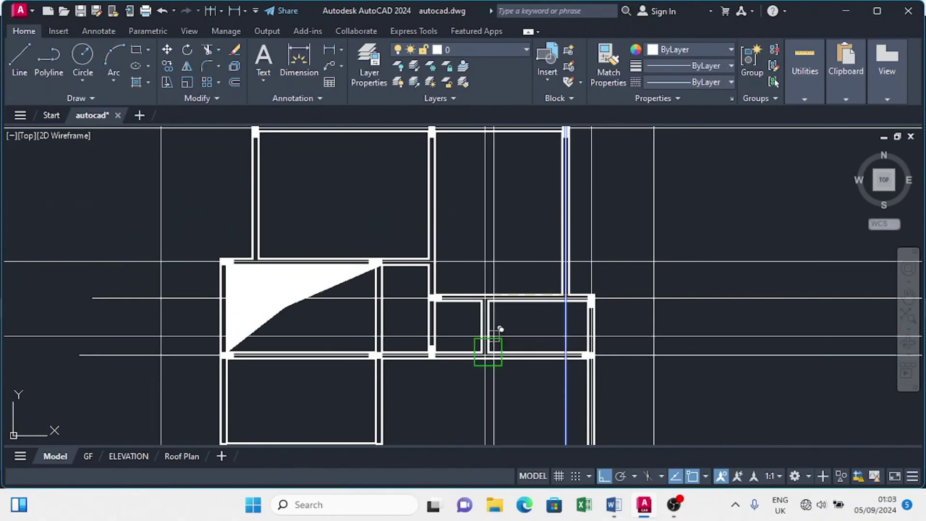
{"action": "scroll", "coordinate": [447, 307], "scroll_direction": "up", "scroll_amount": 5}
{"action": "middle_click_drag", "start_coordinate": [78, 198], "coordinate": [535, 295]}
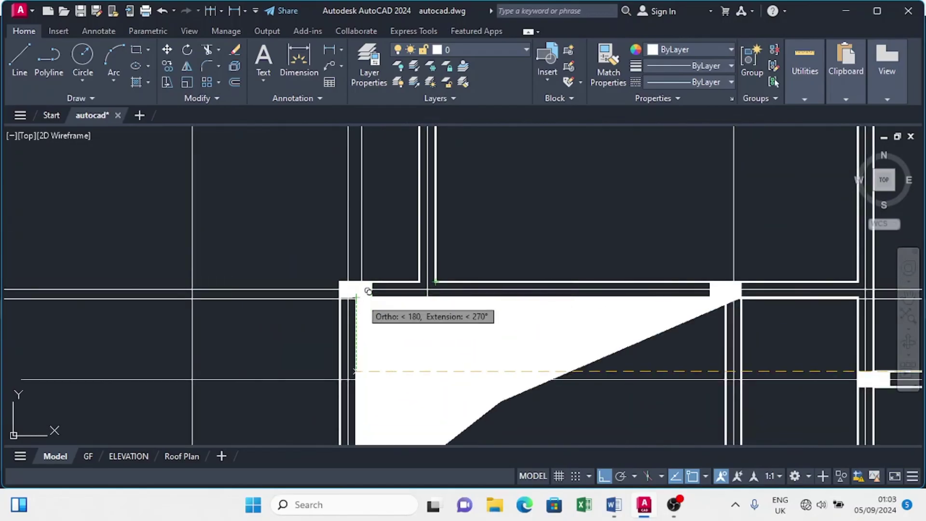
{"action": "scroll", "coordinate": [367, 291], "scroll_direction": "down", "scroll_amount": 10}
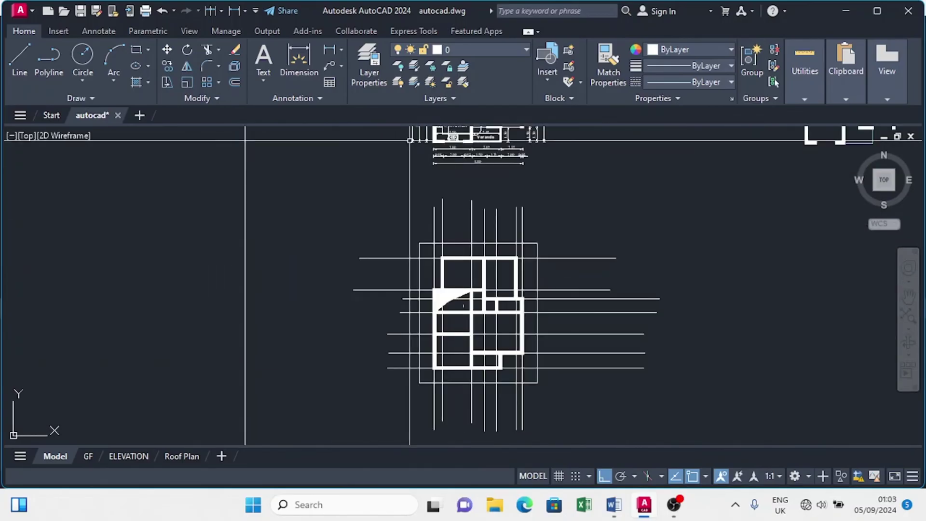
Trim the ends of all horizontal and vertical axis lines that project outside the boundary rectangle.
{"action": "left_click", "coordinate": [214, 48]}
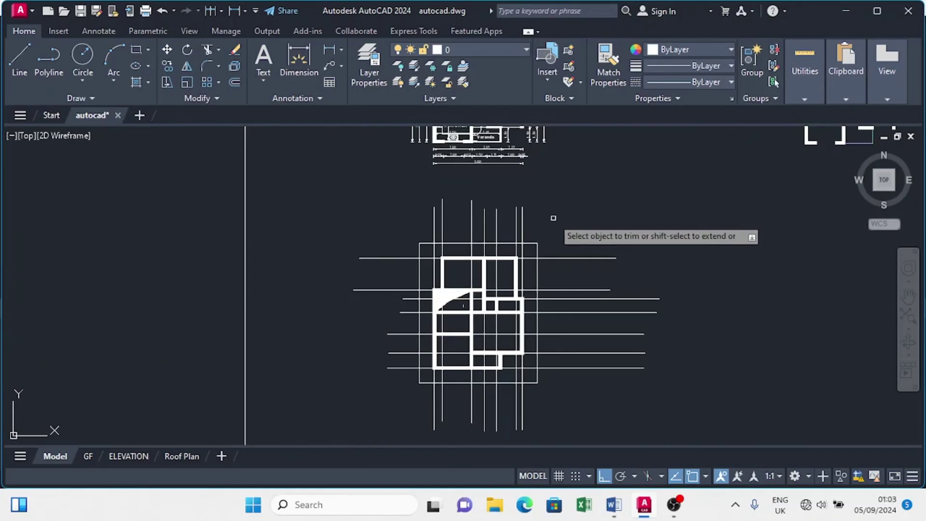
{"action": "mouse_move", "coordinate": [553, 218]}
{"action": "left_mouse_down"}
{"action": "mouse_move", "coordinate": [572, 310]}
{"action": "mouse_move", "coordinate": [542, 415]}
{"action": "mouse_move", "coordinate": [454, 410]}
{"action": "mouse_move", "coordinate": [399, 369]}
{"action": "mouse_move", "coordinate": [410, 301]}
{"action": "left_mouse_up"}
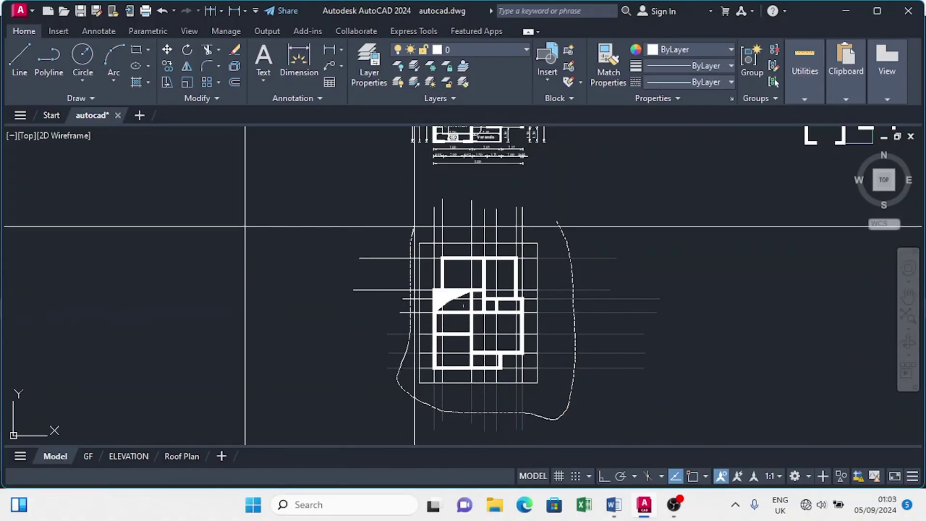
{"action": "left_click_drag", "start_coordinate": [415, 226], "coordinate": [415, 224]}
Set the colour of all vertical and horizontal axis lines to White and their linetype to AXESX2.
{"action": "scroll", "coordinate": [521, 251], "scroll_direction": "up", "scroll_amount": 4}
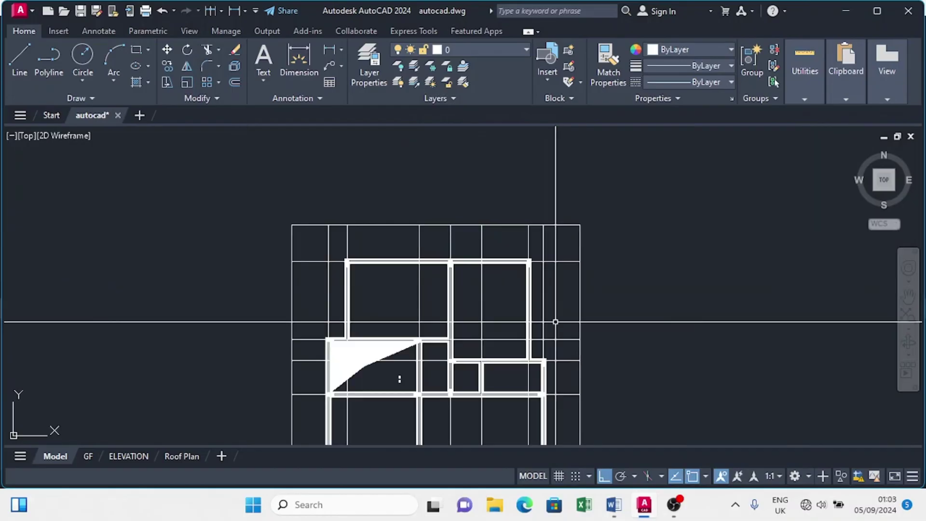
{"action": "scroll", "coordinate": [573, 236], "scroll_direction": "up", "scroll_amount": 4}
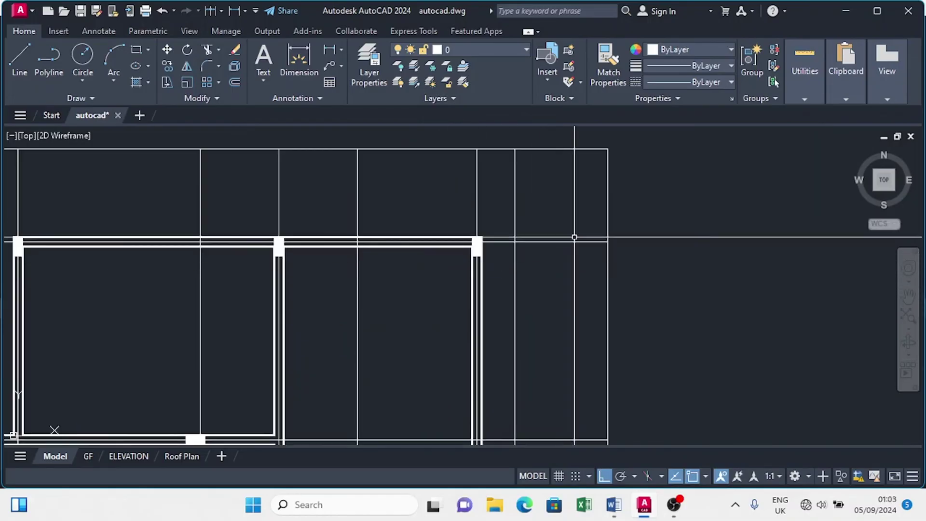
{"action": "left_click", "coordinate": [570, 207]}
{"action": "scroll", "coordinate": [569, 193], "scroll_direction": "down", "scroll_amount": 5}
{"action": "left_click", "coordinate": [187, 195]}
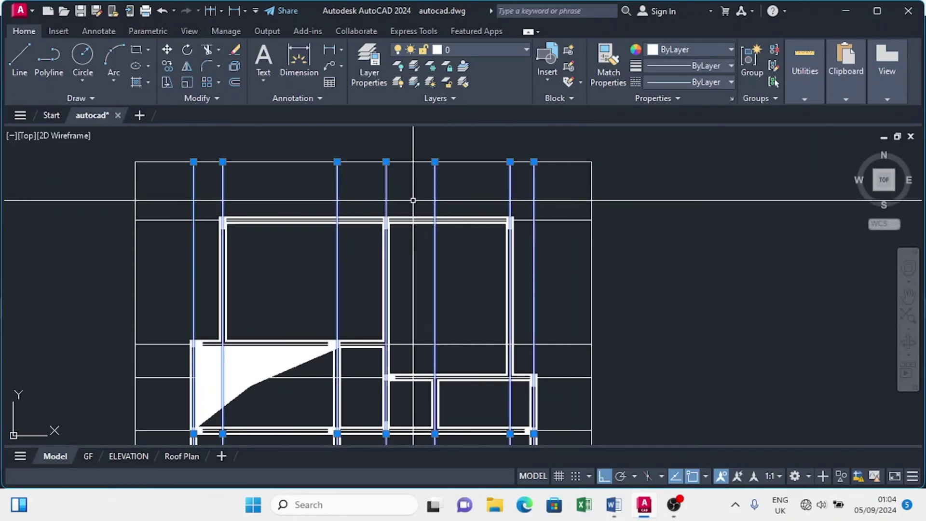
{"action": "left_click", "coordinate": [570, 202]}
{"action": "scroll", "coordinate": [581, 299], "scroll_direction": "down", "scroll_amount": 5}
{"action": "scroll", "coordinate": [572, 317], "scroll_direction": "up", "scroll_amount": 5}
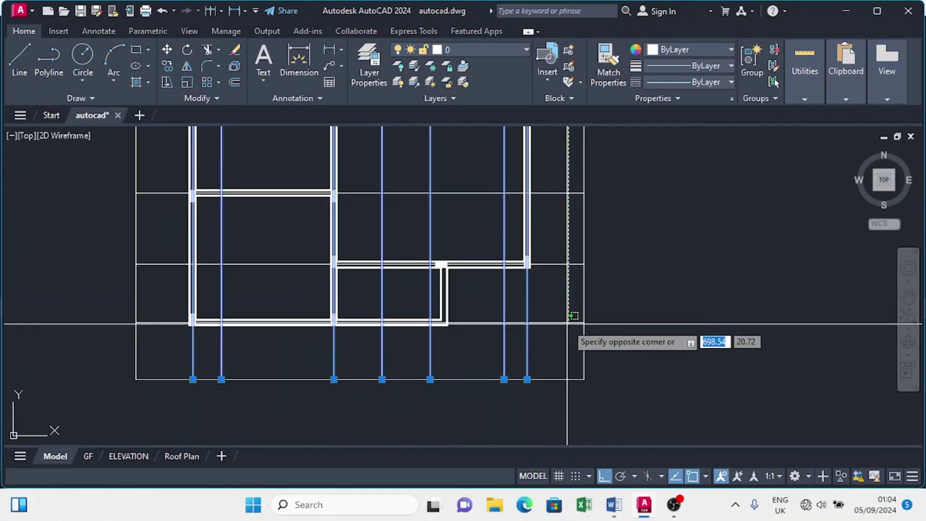
{"action": "left_click", "coordinate": [569, 327]}
{"action": "right_click", "coordinate": [655, 184]}
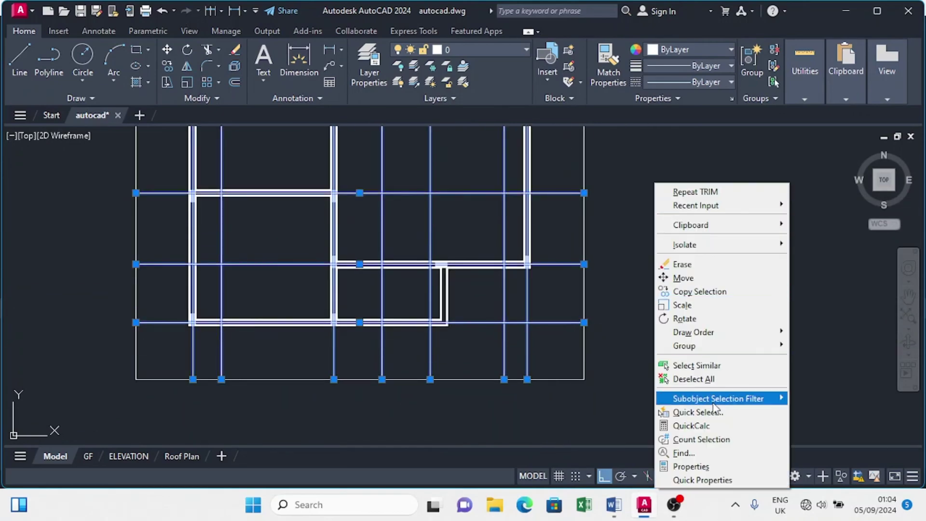
{"action": "left_click", "coordinate": [715, 466]}
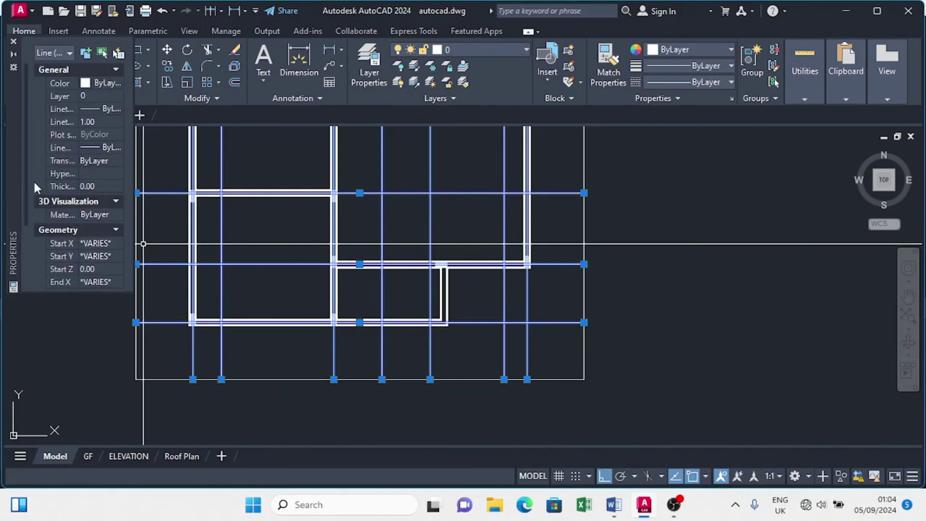
{"action": "left_click", "coordinate": [101, 84]}
{"action": "left_click", "coordinate": [105, 193]}
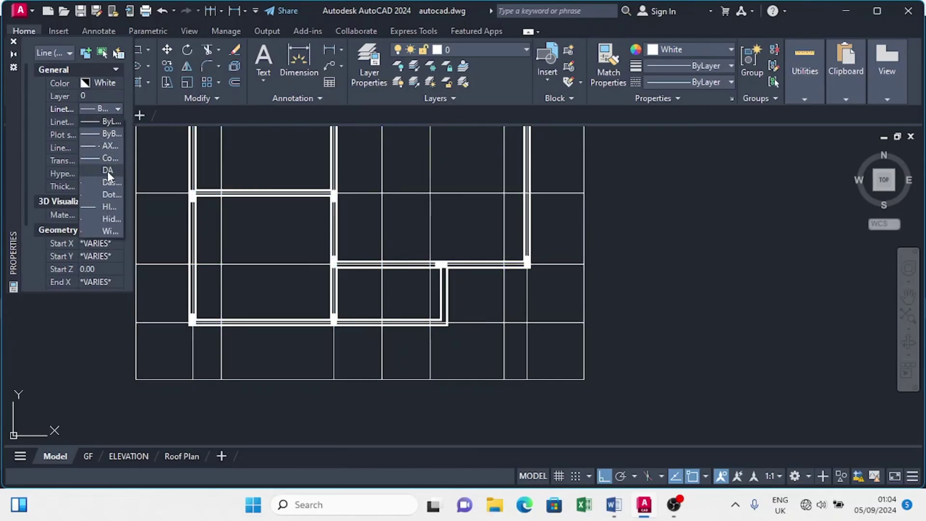
{"action": "left_click", "coordinate": [110, 148]}
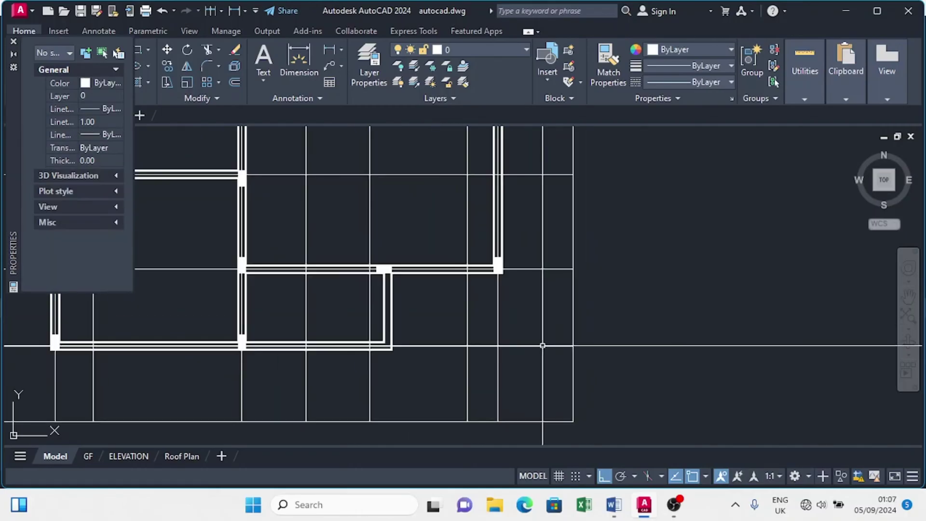
Set the linetype scale of the horizontal axis line along the plan's bottom wall to 0.01.
{"action": "left_click", "coordinate": [543, 345]}
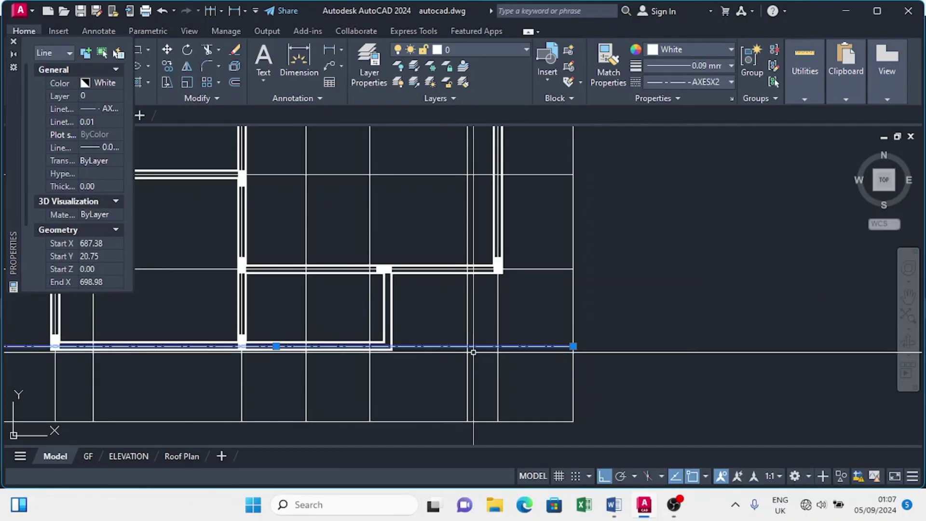
{"action": "middle_click_drag", "start_coordinate": [471, 351], "coordinate": [505, 342]}
{"action": "key", "text": "Escape"}
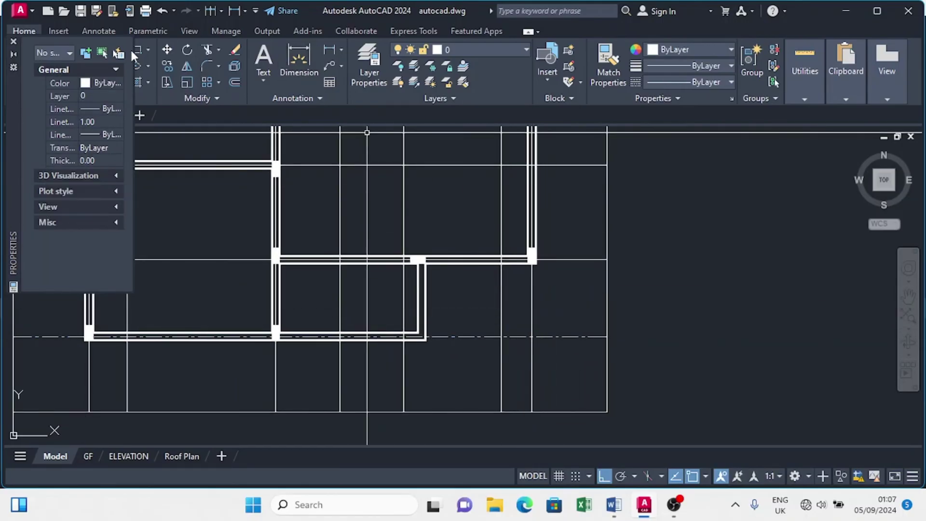
Match the bottom horizontal axis line's properties onto all the vertical axis lines.
{"action": "left_click", "coordinate": [608, 60]}
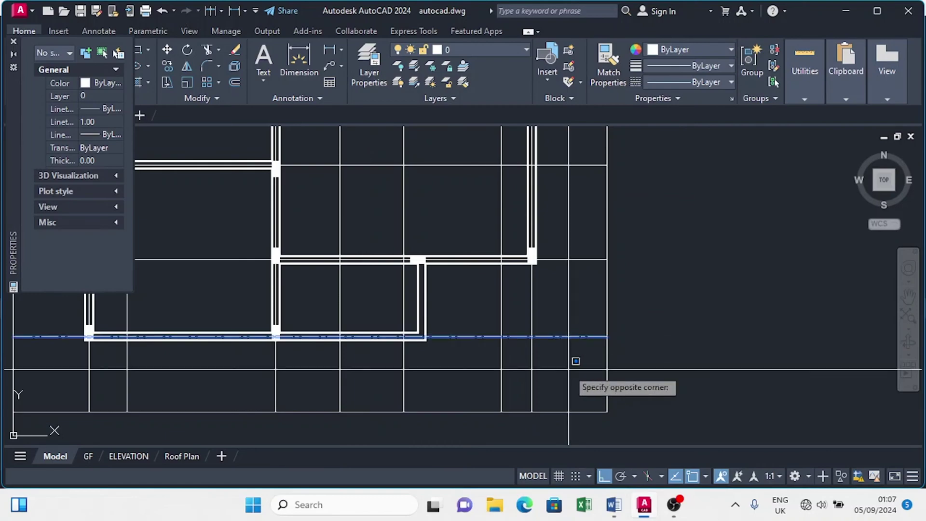
{"action": "scroll", "coordinate": [568, 369], "scroll_direction": "down", "scroll_amount": 2}
{"action": "left_click", "coordinate": [255, 386]}
{"action": "middle_click_drag", "start_coordinate": [558, 268], "coordinate": [528, 348]}
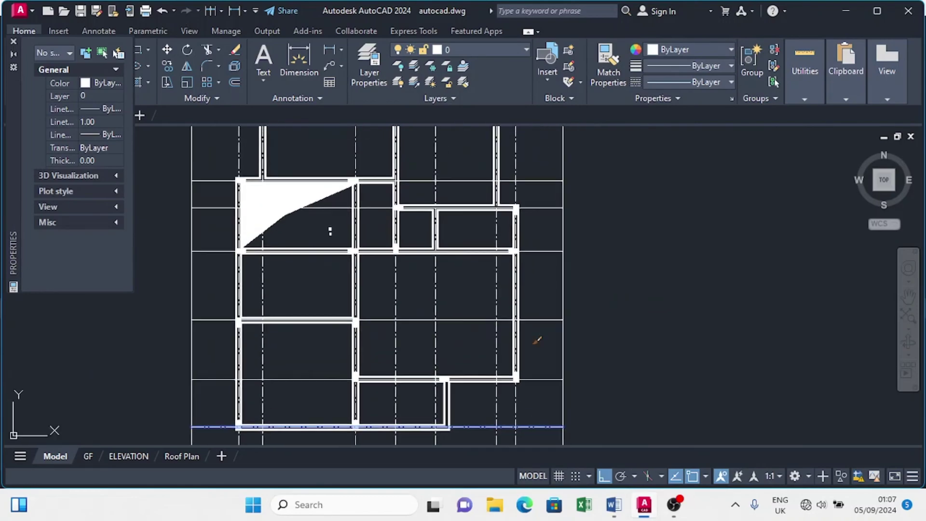
Match the bottom axis line's properties onto all the other horizontal axis lines.
{"action": "middle_click_drag", "start_coordinate": [536, 197], "coordinate": [544, 296]}
{"action": "left_click", "coordinate": [545, 161]}
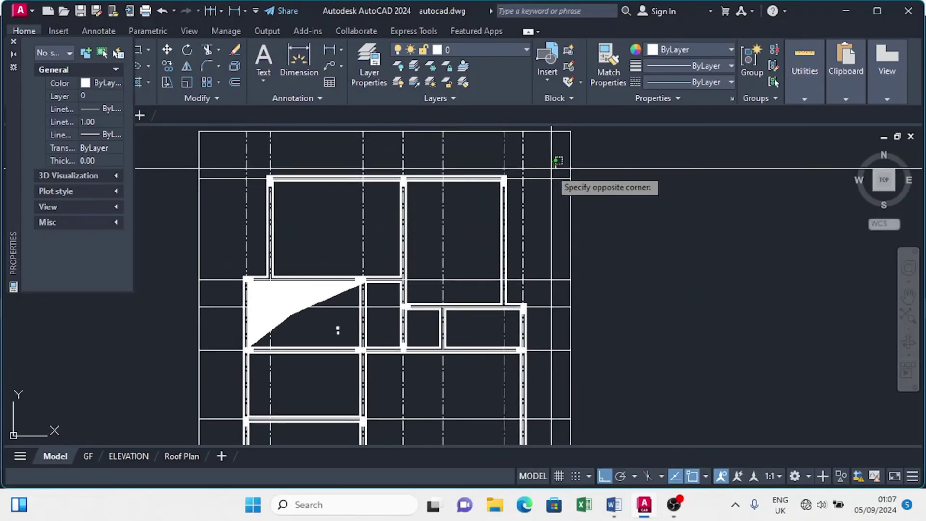
{"action": "scroll", "coordinate": [558, 304], "scroll_direction": "down", "scroll_amount": 3}
{"action": "scroll", "coordinate": [548, 368], "scroll_direction": "up", "scroll_amount": 3}
{"action": "left_click", "coordinate": [536, 372]}
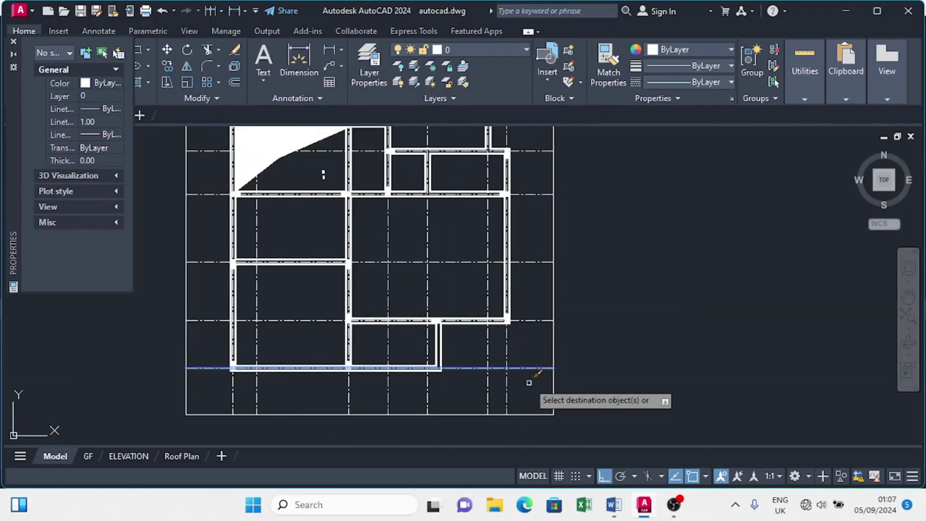
Draw a circle of radius 0.35 outside the boundary rectangle, near the left end of the bottom horizontal axis line.
{"action": "scroll", "coordinate": [533, 376], "scroll_direction": "up", "scroll_amount": 3}
{"action": "scroll", "coordinate": [383, 264], "scroll_direction": "down", "scroll_amount": 8}
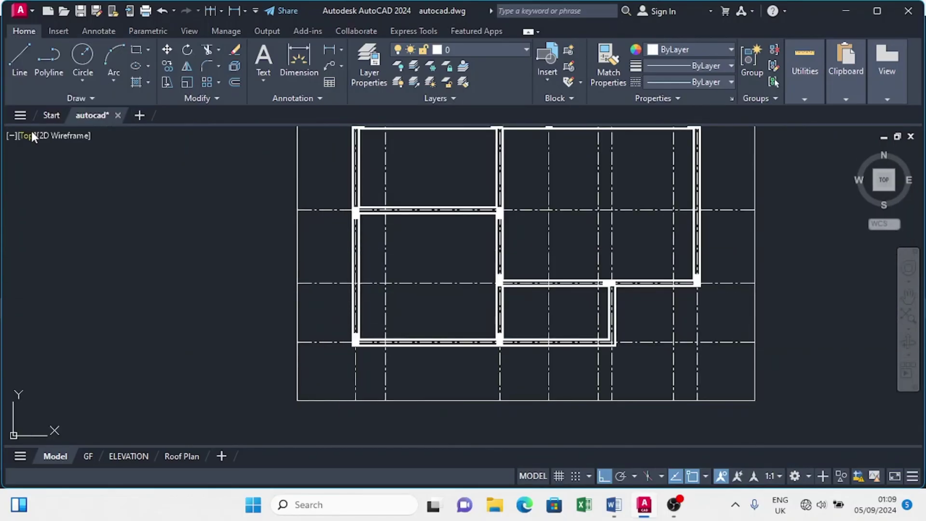
{"action": "left_click", "coordinate": [83, 59]}
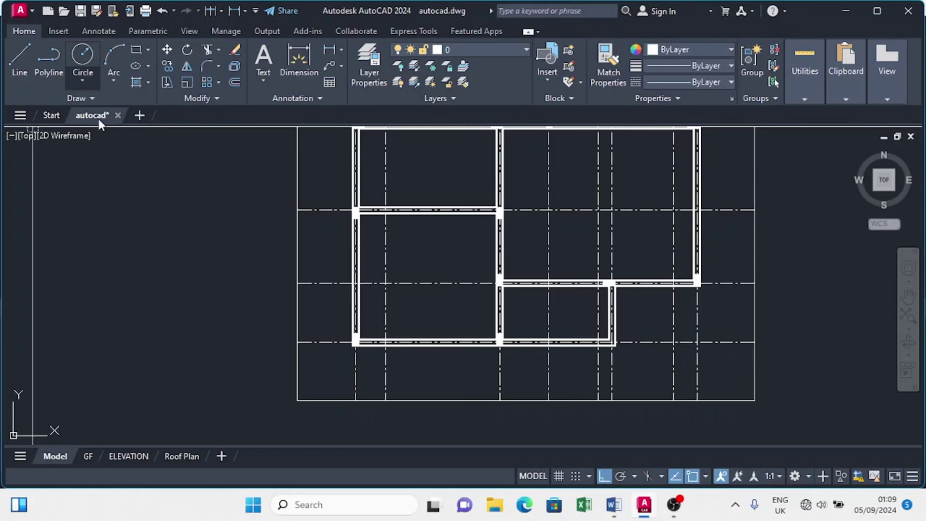
{"action": "left_click", "coordinate": [279, 347]}
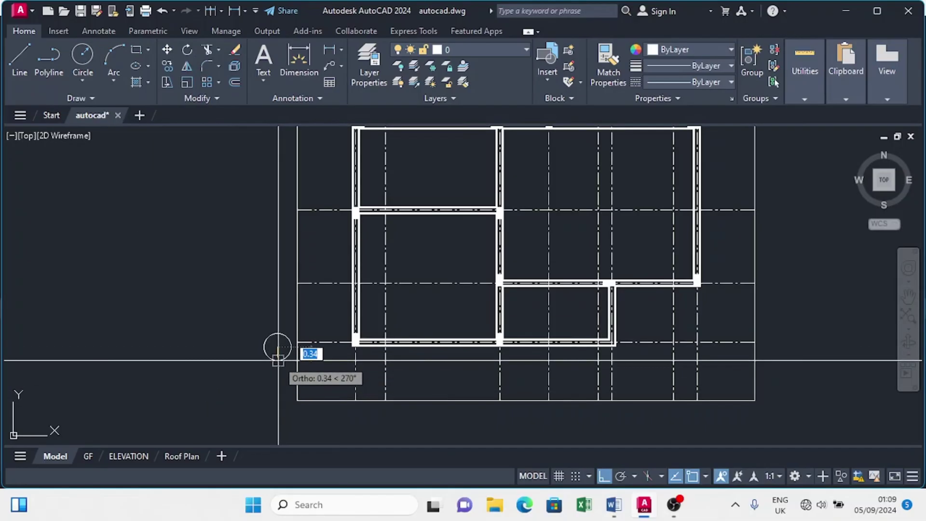
{"action": "type", "text": "0.35"}
{"action": "key", "text": "Return"}
Move the circle by its right quadrant onto the left endpoint of the bottom horizontal axis line.
{"action": "scroll", "coordinate": [288, 367], "scroll_direction": "up", "scroll_amount": 6}
{"action": "left_click", "coordinate": [297, 247]}
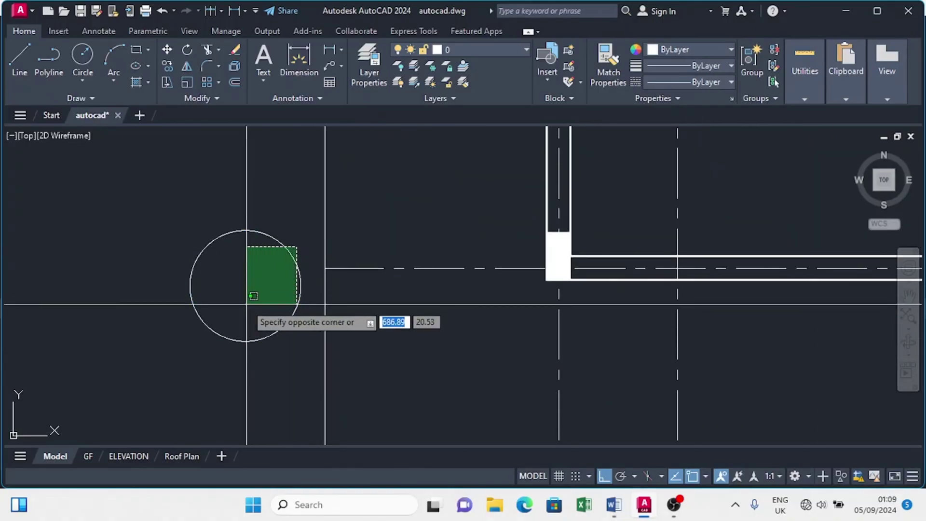
{"action": "left_click", "coordinate": [247, 305]}
{"action": "left_click", "coordinate": [164, 51]}
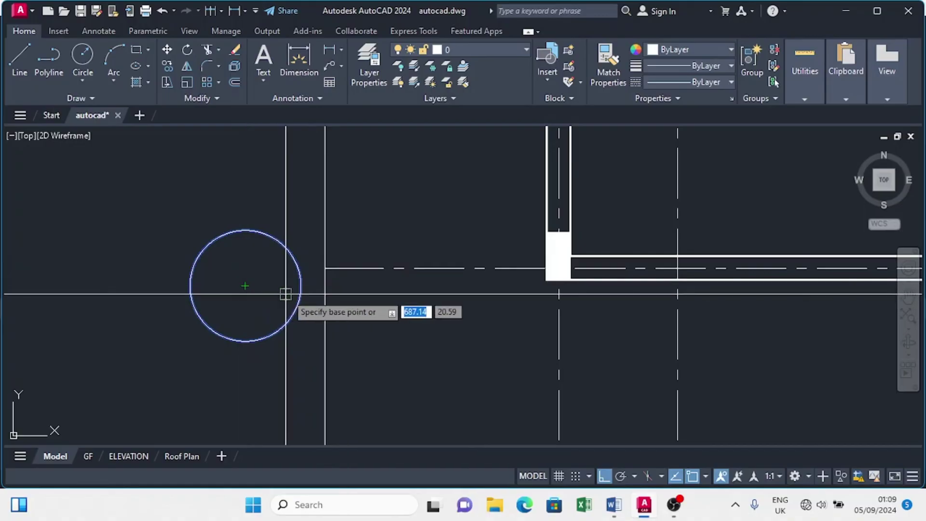
{"action": "left_click", "coordinate": [301, 285]}
{"action": "left_click", "coordinate": [324, 268]}
Add a multiline text "A" in the empty space to the left of the axis circle.
{"action": "scroll", "coordinate": [292, 367], "scroll_direction": "down", "scroll_amount": 5}
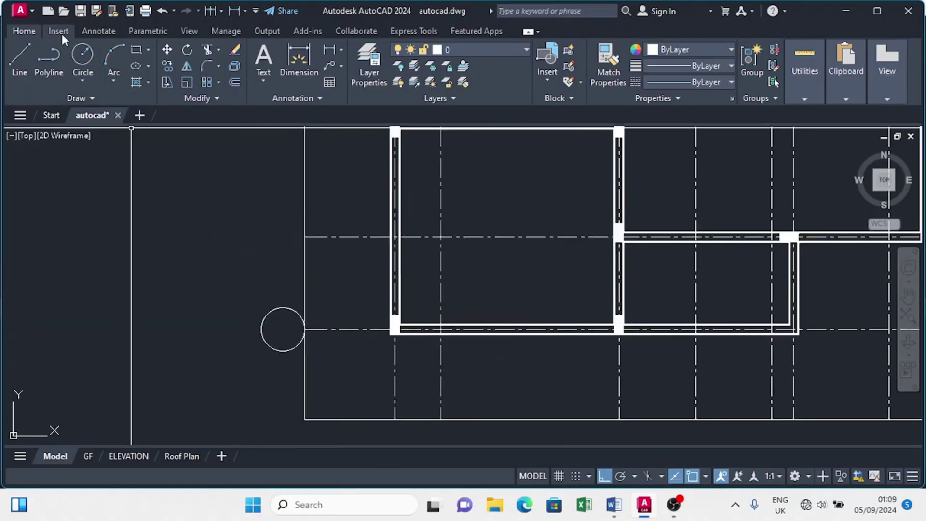
{"action": "left_click", "coordinate": [90, 34]}
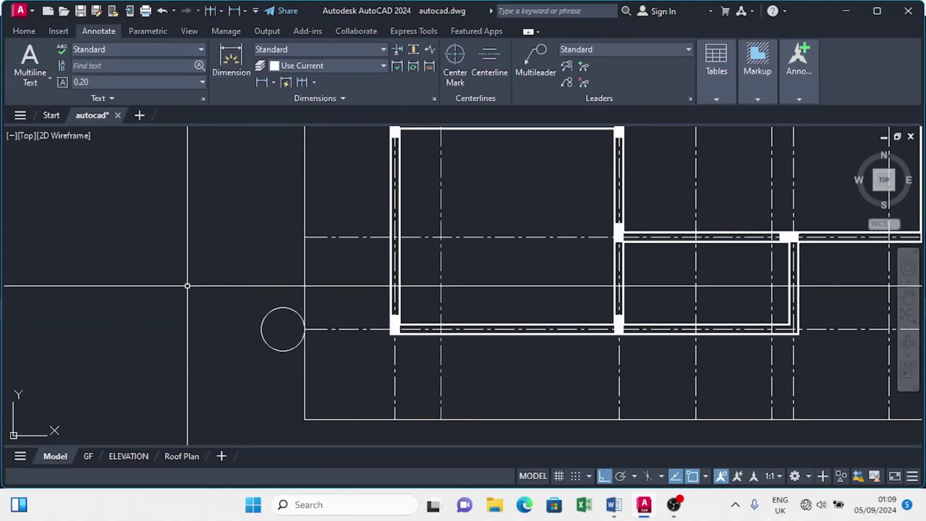
{"action": "left_click", "coordinate": [34, 69]}
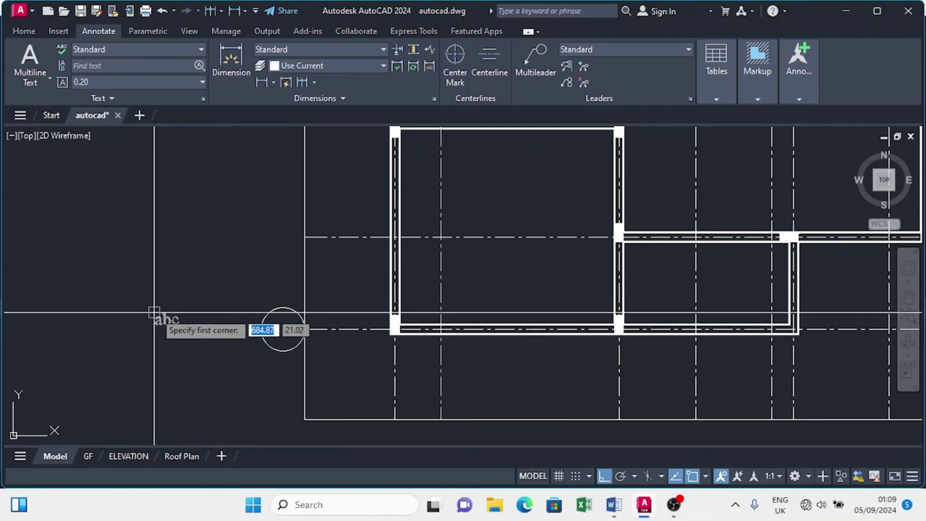
{"action": "left_click", "coordinate": [159, 312]}
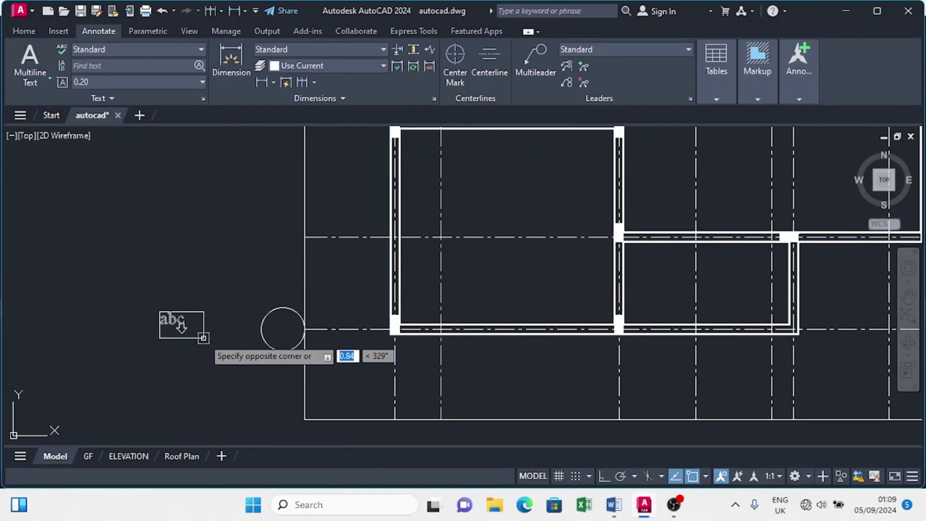
{"action": "left_click", "coordinate": [204, 340]}
{"action": "type", "text": "A"}
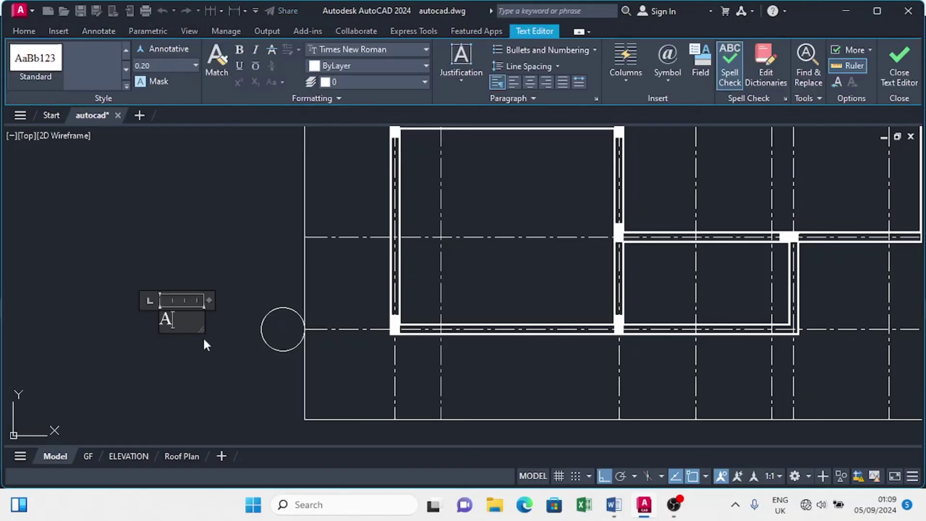
{"action": "left_click", "coordinate": [145, 338]}
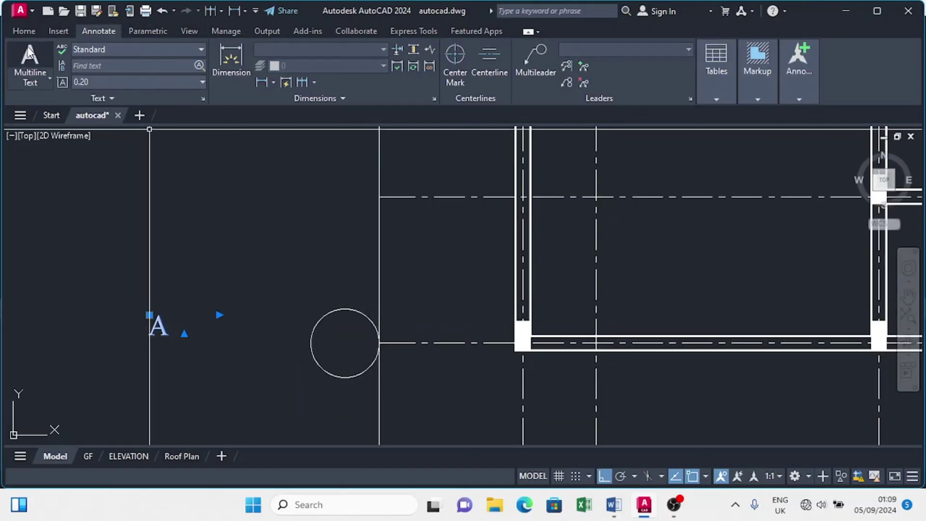
Turn off Ortho mode during the move and place the letter A at the centre of the axis circle.
{"action": "left_click", "coordinate": [24, 32]}
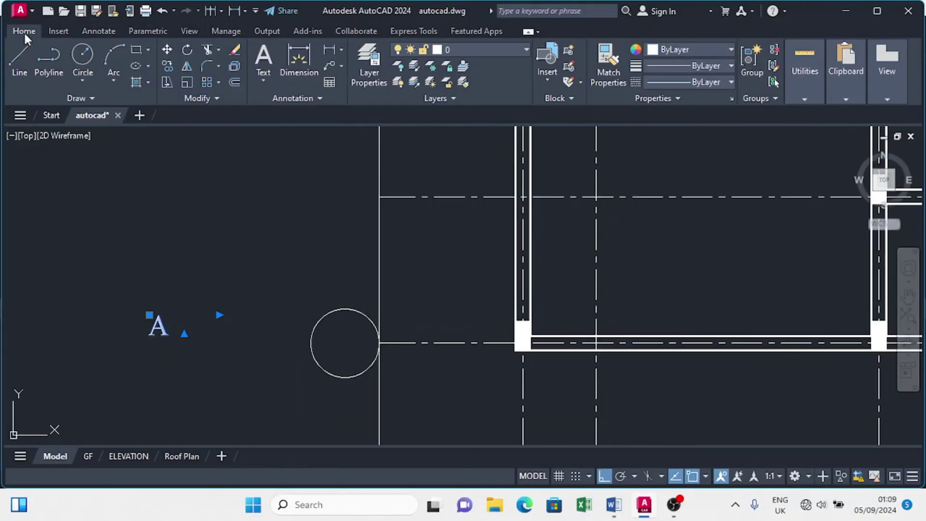
{"action": "left_click", "coordinate": [167, 49]}
{"action": "left_click", "coordinate": [157, 327]}
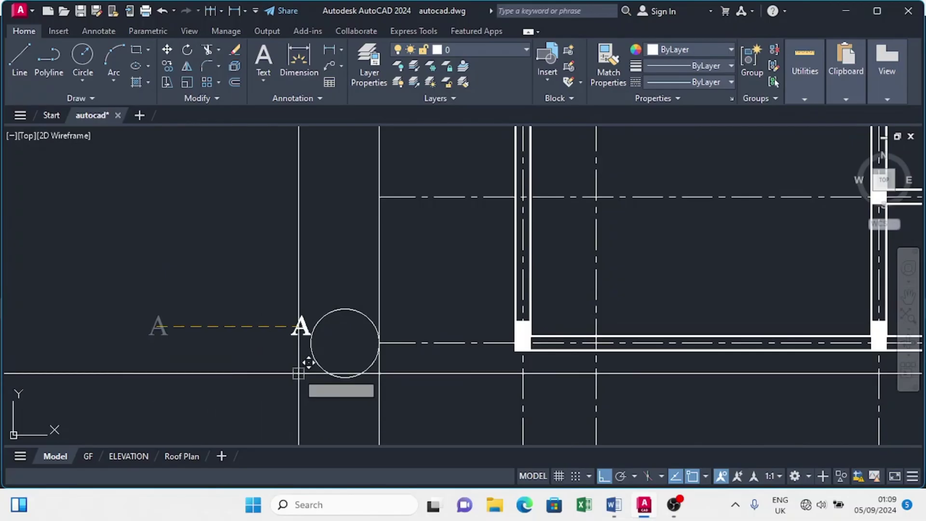
{"action": "left_click", "coordinate": [604, 476]}
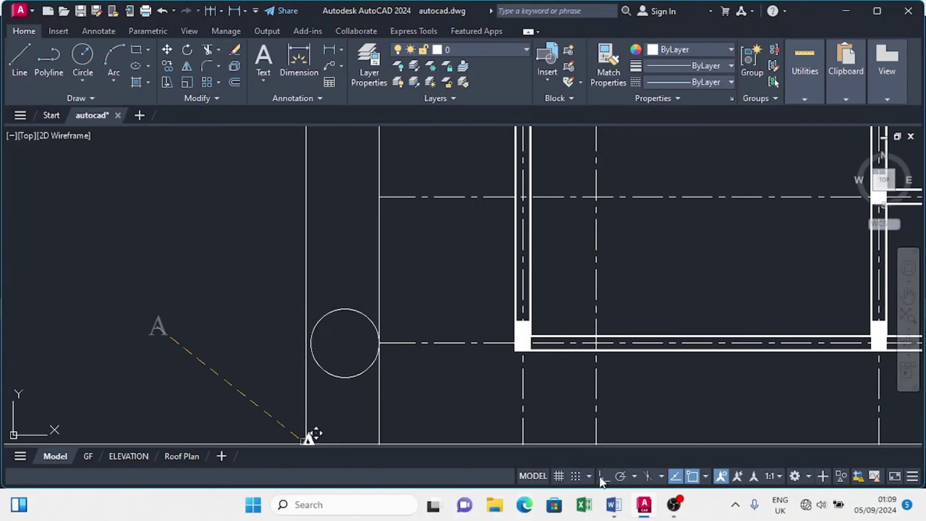
{"action": "scroll", "coordinate": [372, 355], "scroll_direction": "up", "scroll_amount": 2}
{"action": "left_click", "coordinate": [328, 337]}
{"action": "left_click", "coordinate": [331, 336]}
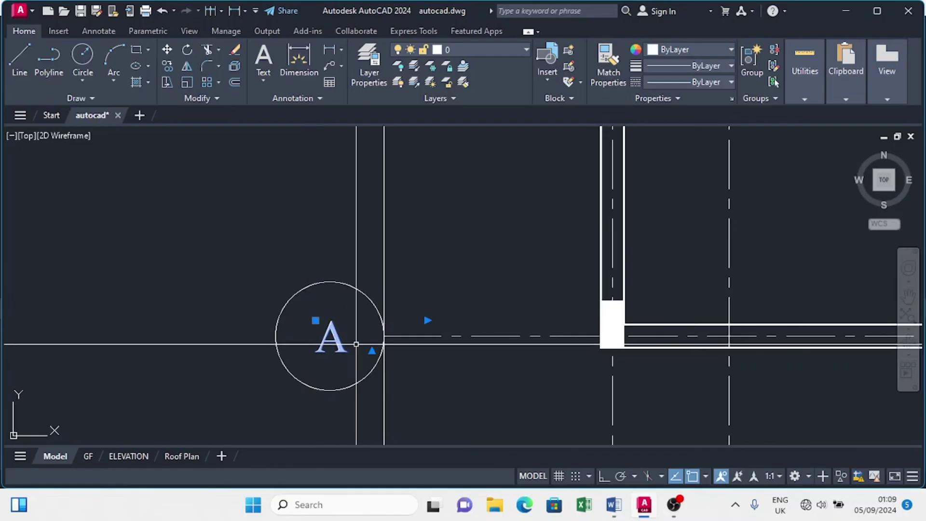
Scale the letter A inside the axis circle by a factor of 1.5 from its bottom centre.
{"action": "left_click", "coordinate": [427, 320]}
{"action": "key", "text": "Escape"}
{"action": "key", "text": "Escape"}
{"action": "middle_click_drag", "start_coordinate": [334, 345], "coordinate": [322, 327]}
{"action": "left_click", "coordinate": [322, 327]}
{"action": "left_click", "coordinate": [308, 313]}
{"action": "key", "text": "Return"}
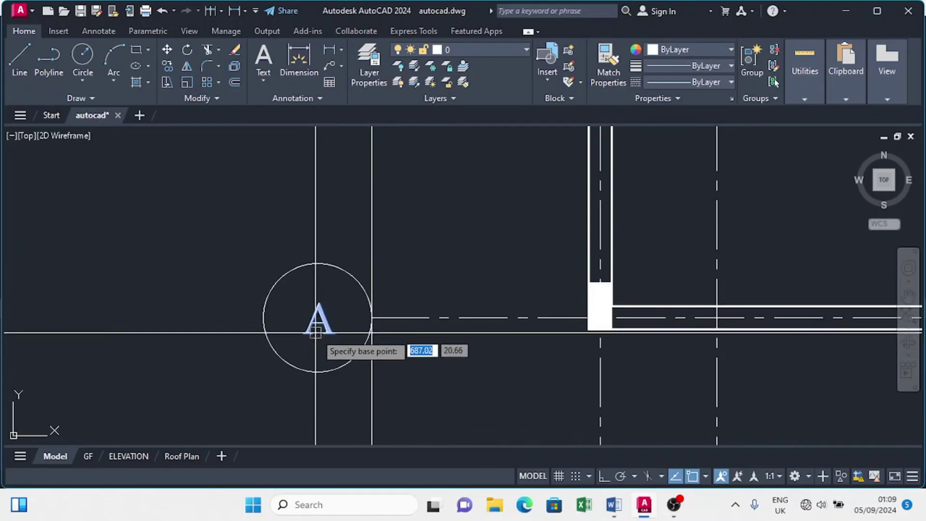
{"action": "left_click", "coordinate": [317, 332]}
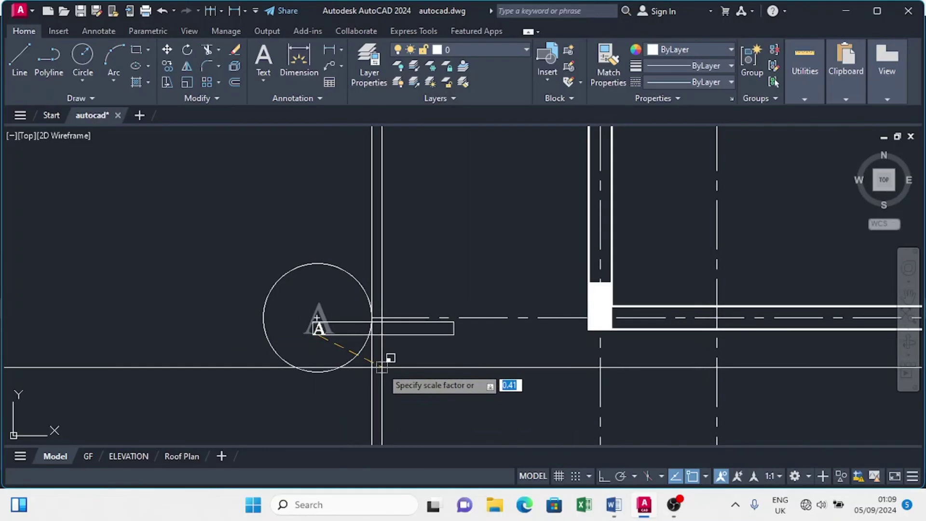
{"action": "type", "text": "1.5"}
{"action": "key", "text": "Return"}
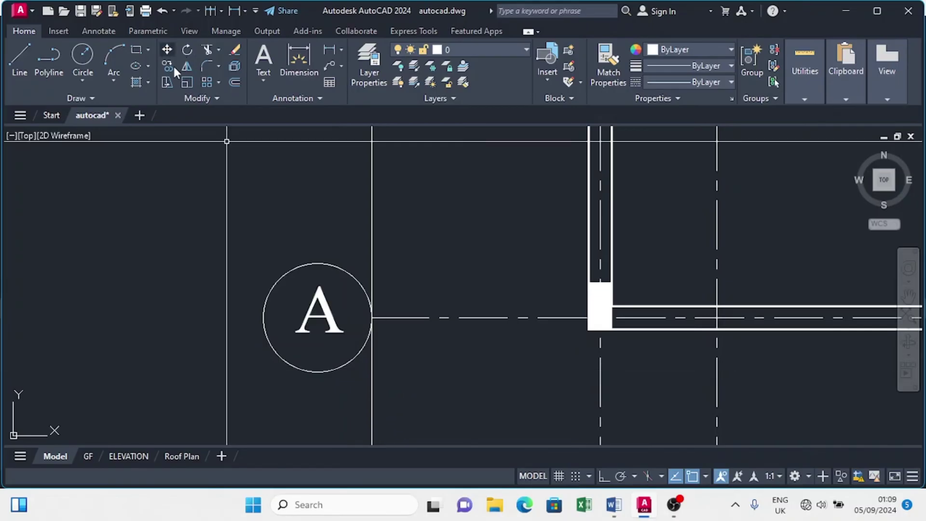
Copy the axis circle and its letter A from its right quadrant onto the left endpoints of the remaining horizontal axis lines.
{"action": "scroll", "coordinate": [283, 217], "scroll_direction": "down", "scroll_amount": 6}
{"action": "middle_click_drag", "start_coordinate": [283, 217], "coordinate": [341, 310]}
{"action": "scroll", "coordinate": [332, 312], "scroll_direction": "up", "scroll_amount": 5}
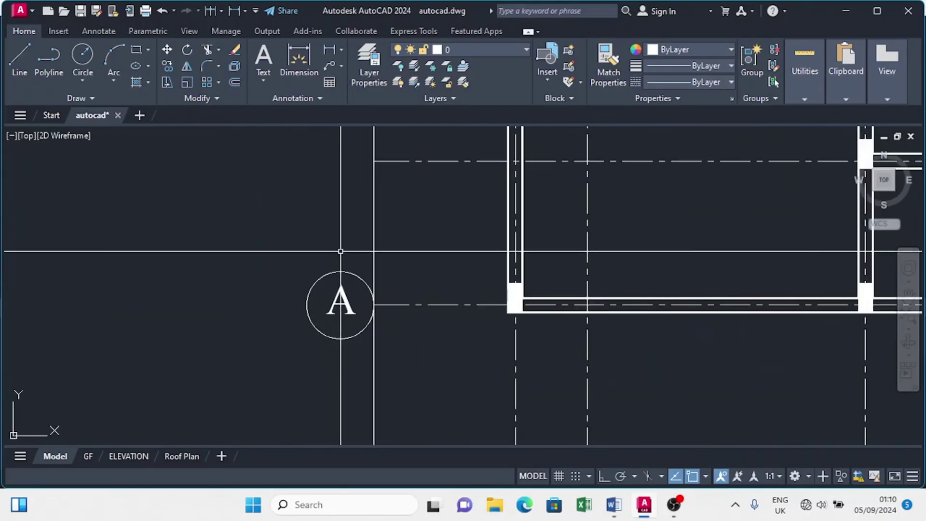
{"action": "left_click", "coordinate": [360, 238]}
{"action": "left_click", "coordinate": [290, 350]}
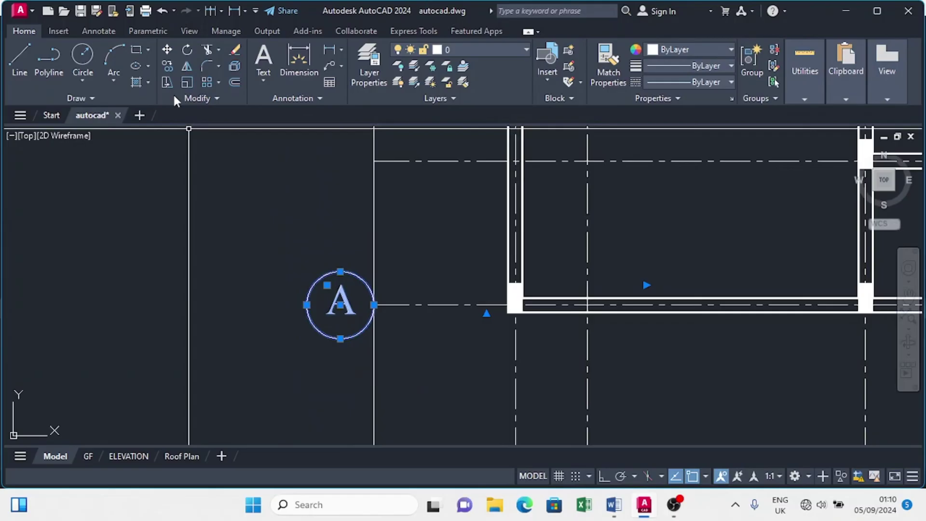
{"action": "left_click", "coordinate": [172, 63]}
{"action": "left_click", "coordinate": [374, 305]}
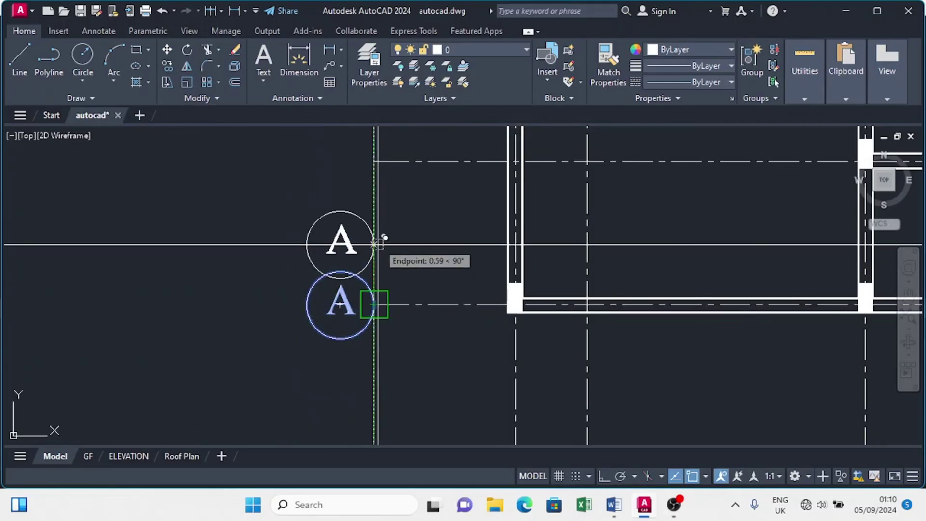
{"action": "scroll", "coordinate": [374, 159], "scroll_direction": "down", "scroll_amount": 3}
{"action": "middle_click_drag", "start_coordinate": [375, 161], "coordinate": [374, 398]}
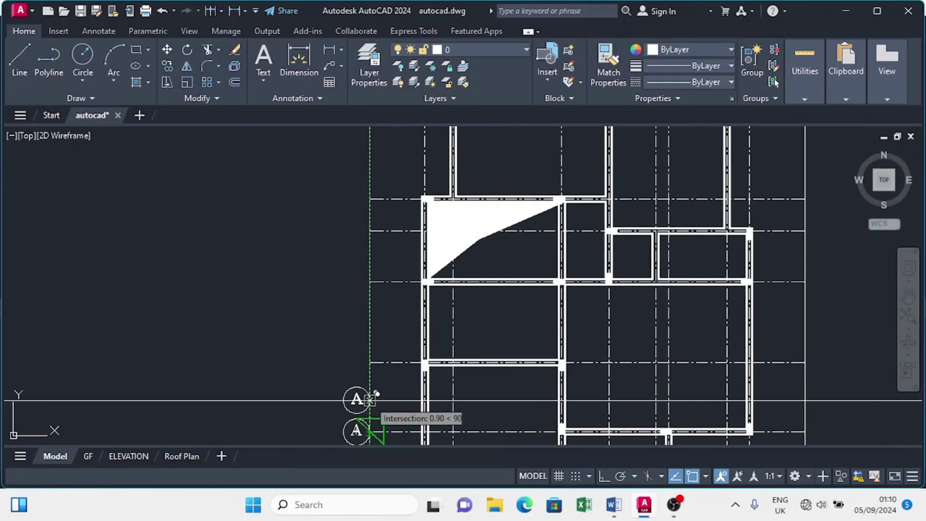
{"action": "left_click", "coordinate": [369, 362]}
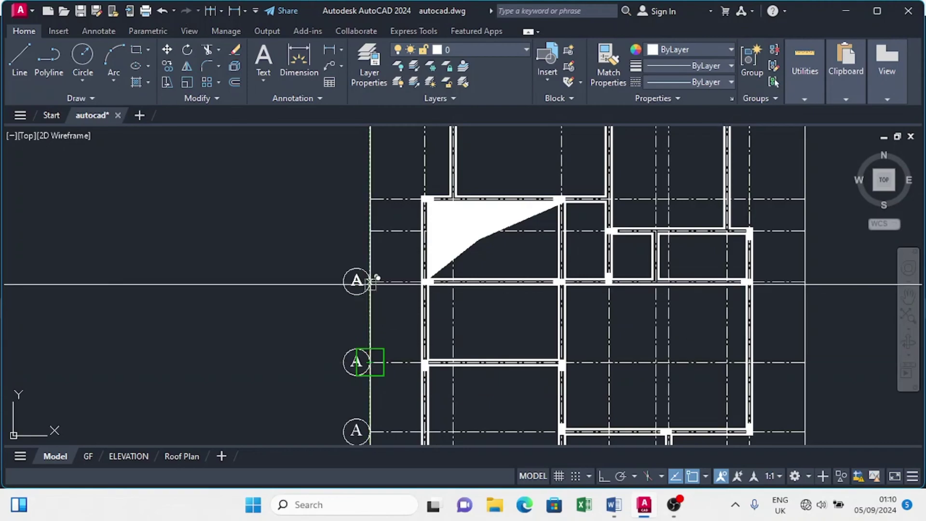
{"action": "left_click", "coordinate": [370, 282]}
{"action": "left_click", "coordinate": [370, 230]}
{"action": "middle_click_drag", "start_coordinate": [368, 323], "coordinate": [368, 414]}
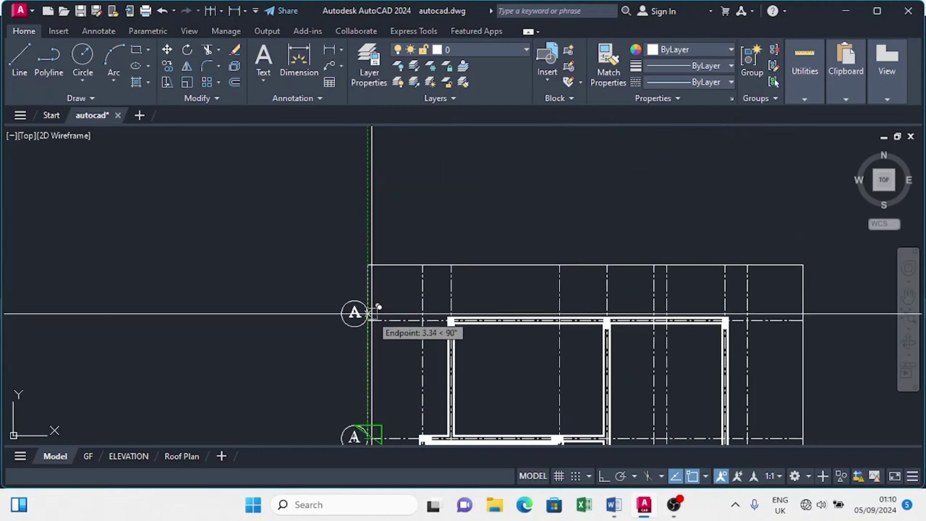
{"action": "left_click", "coordinate": [368, 320]}
{"action": "key", "text": "Escape"}
Relabel the copied circles of the horizontal axes, from bottom to top, as B, C, D, E, F and G.
{"action": "scroll", "coordinate": [328, 301], "scroll_direction": "down", "scroll_amount": 2}
{"action": "middle_click_drag", "start_coordinate": [331, 337], "coordinate": [326, 236]}
{"action": "scroll", "coordinate": [325, 379], "scroll_direction": "up", "scroll_amount": 1}
{"action": "scroll", "coordinate": [339, 324], "scroll_direction": "up", "scroll_amount": 3}
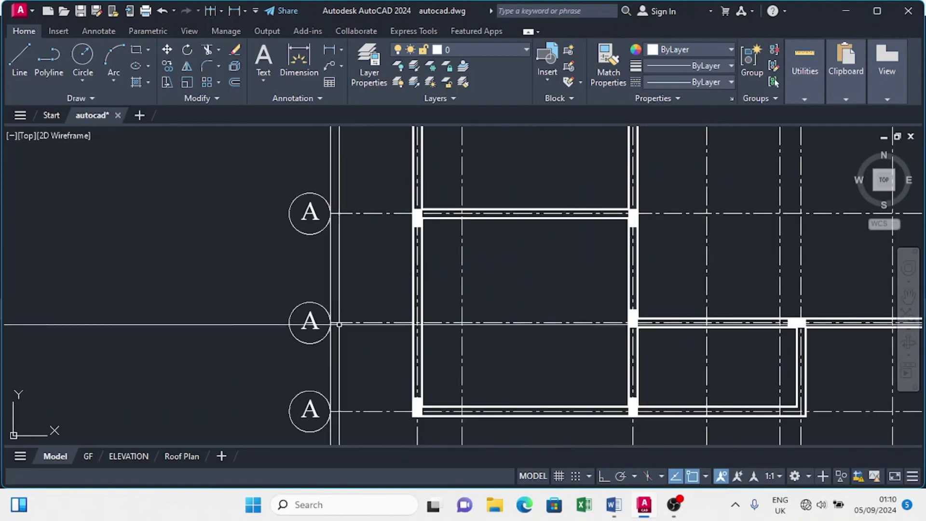
{"action": "double_click", "coordinate": [311, 322]}
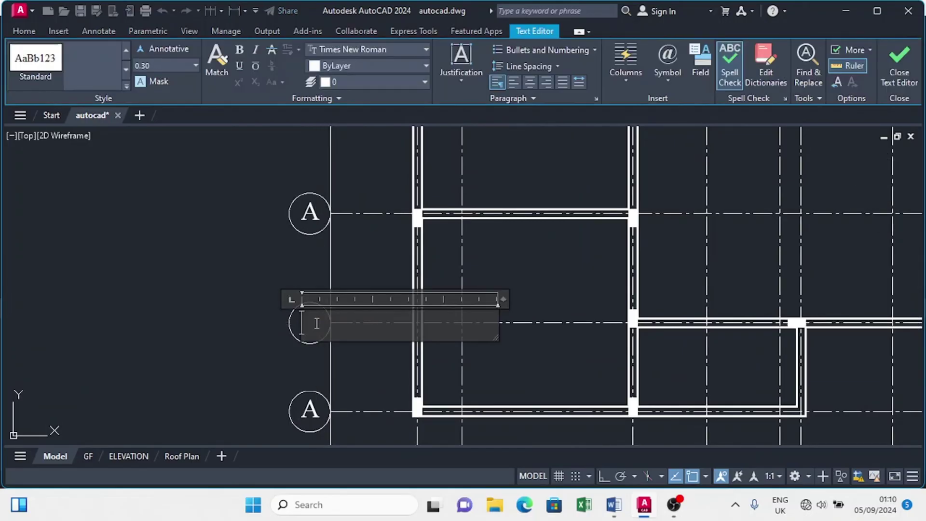
{"action": "left_click", "coordinate": [316, 265]}
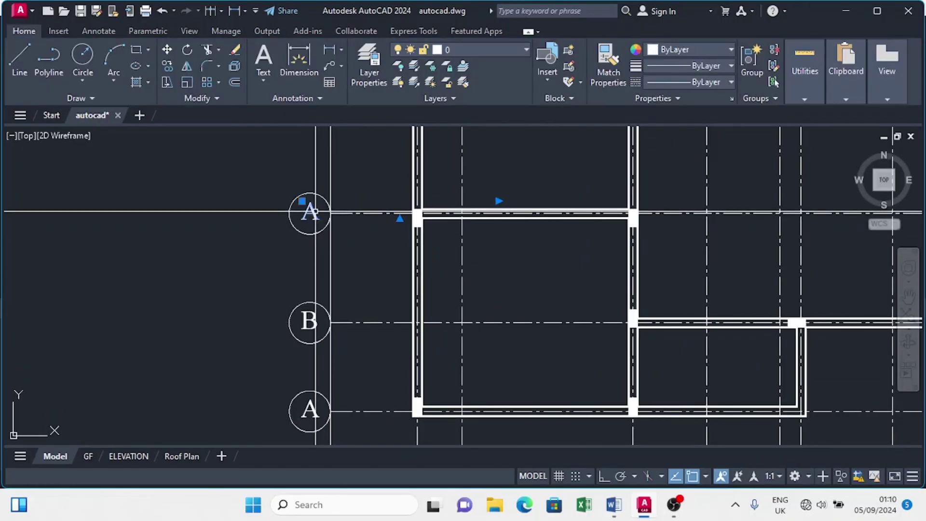
{"action": "double_click", "coordinate": [312, 211]}
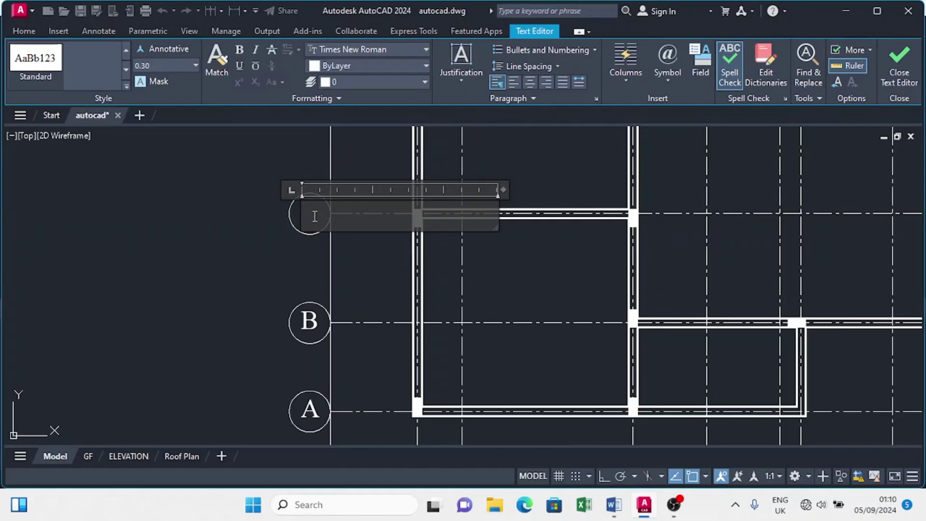
{"action": "double_click", "coordinate": [345, 204]}
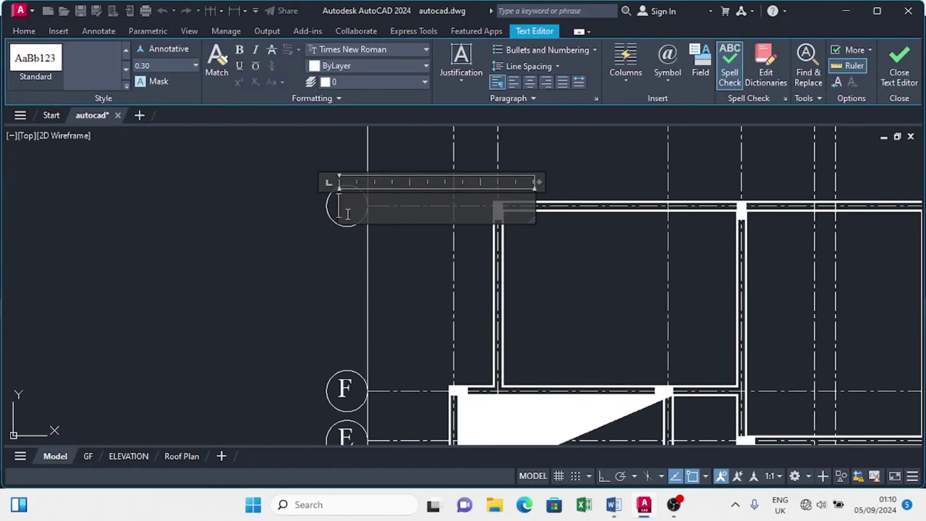
{"action": "type", "text": "G"}
{"action": "left_click", "coordinate": [256, 186]}
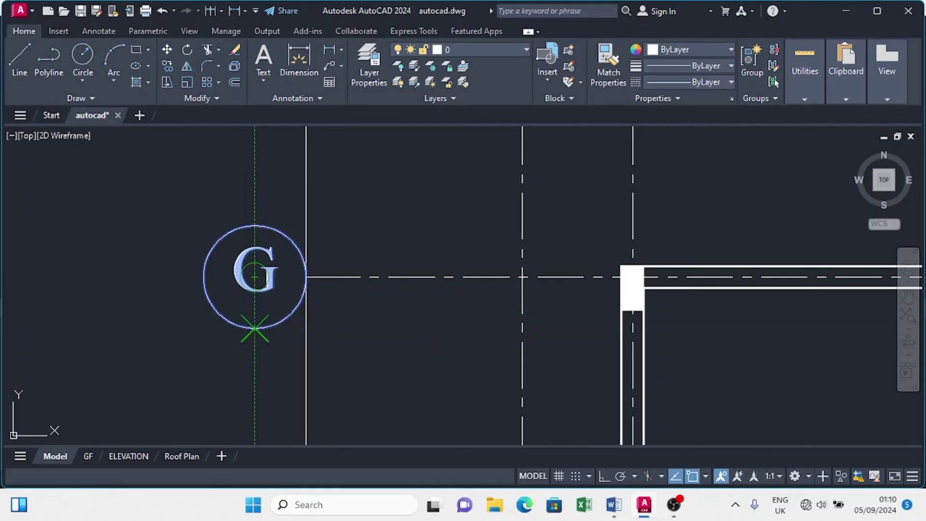
Copy the G circle and its letter from its bottom quadrant onto the top endpoints of all eight vertical axis lines.
{"action": "left_click", "coordinate": [254, 329]}
{"action": "scroll", "coordinate": [291, 346], "scroll_direction": "down", "scroll_amount": 6}
{"action": "scroll", "coordinate": [390, 281], "scroll_direction": "up", "scroll_amount": 6}
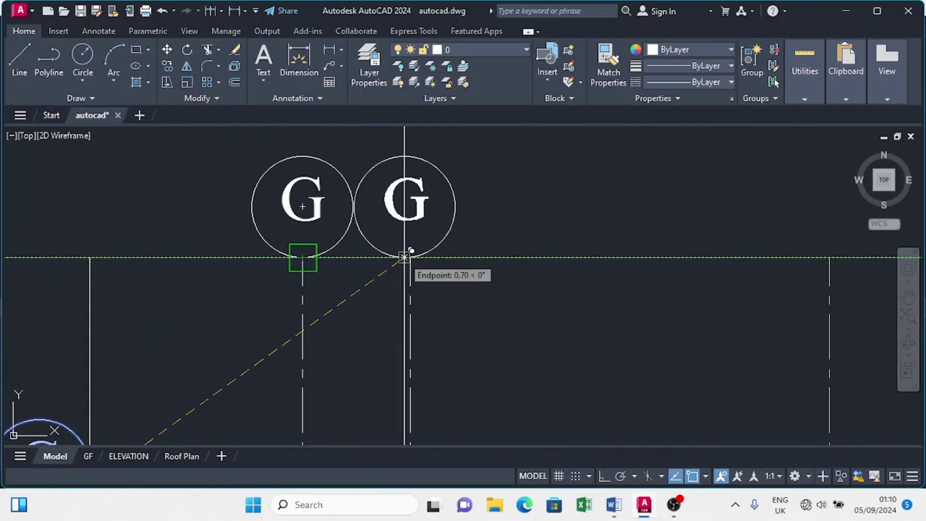
{"action": "left_click", "coordinate": [411, 257]}
{"action": "middle_click_drag", "start_coordinate": [557, 242], "coordinate": [294, 260]}
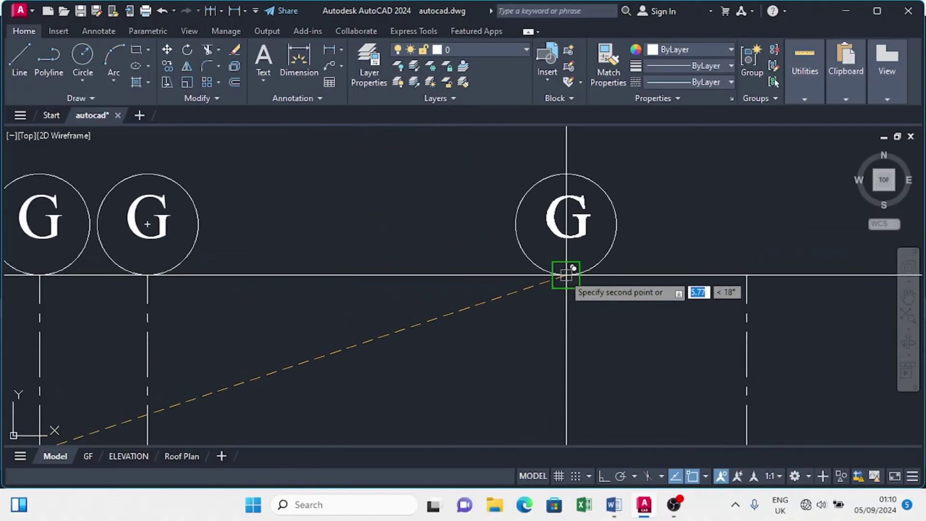
{"action": "left_click", "coordinate": [566, 275]}
{"action": "left_click", "coordinate": [747, 275]}
{"action": "middle_click_drag", "start_coordinate": [747, 275], "coordinate": [361, 277]}
{"action": "scroll", "coordinate": [361, 277], "scroll_direction": "down", "scroll_amount": 2}
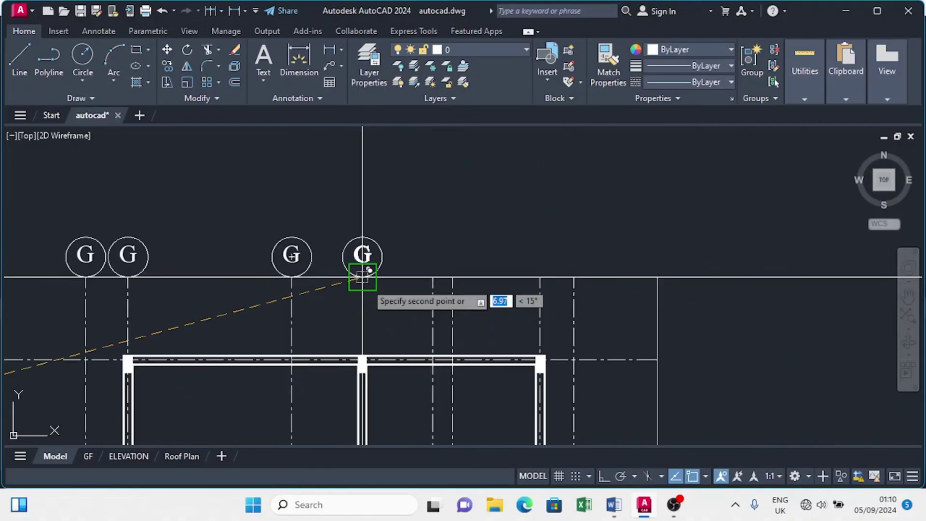
{"action": "scroll", "coordinate": [425, 280], "scroll_direction": "up", "scroll_amount": 1}
{"action": "left_click", "coordinate": [436, 274]}
{"action": "left_click", "coordinate": [468, 273]}
{"action": "left_click", "coordinate": [607, 274]}
{"action": "left_click", "coordinate": [662, 274]}
{"action": "scroll", "coordinate": [708, 274], "scroll_direction": "down", "scroll_amount": 2}
{"action": "key", "text": "Escape"}
Delete the stray object near the right end of the row of copied G circles.
{"action": "left_click", "coordinate": [628, 186]}
{"action": "left_click", "coordinate": [603, 217]}
{"action": "key", "text": "Delete"}
Relabel the circles above the vertical axis lines, from left to right, with the numbers 1 to 8.
{"action": "middle_click_drag", "start_coordinate": [80, 213], "coordinate": [355, 260]}
{"action": "scroll", "coordinate": [340, 267], "scroll_direction": "up", "scroll_amount": 4}
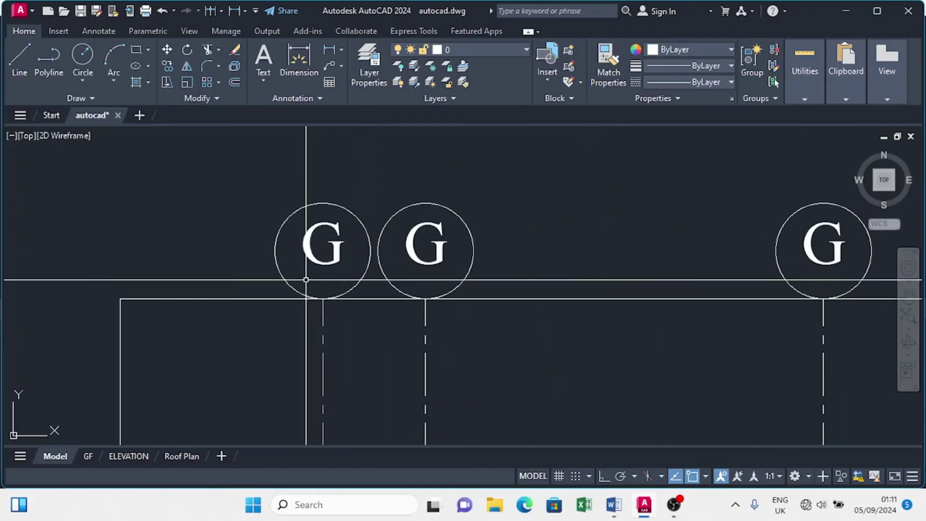
{"action": "double_click", "coordinate": [341, 250]}
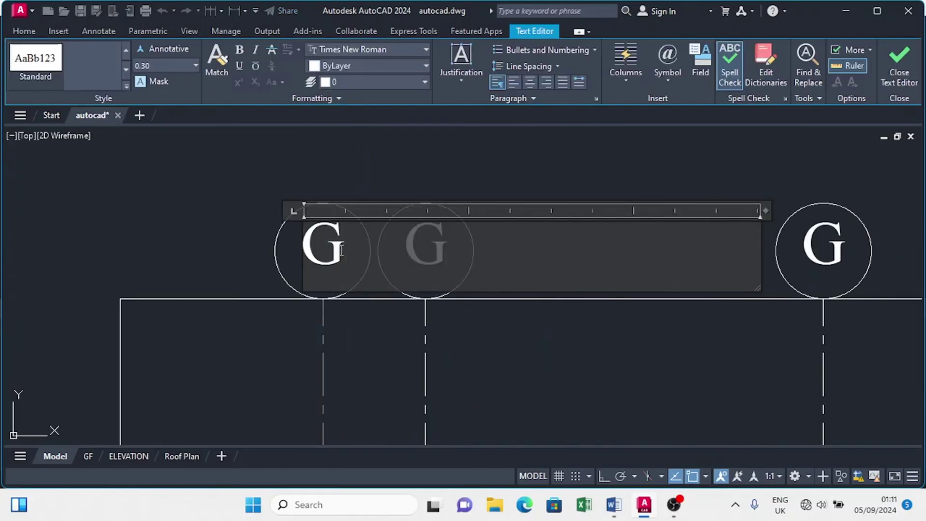
{"action": "left_click", "coordinate": [414, 160]}
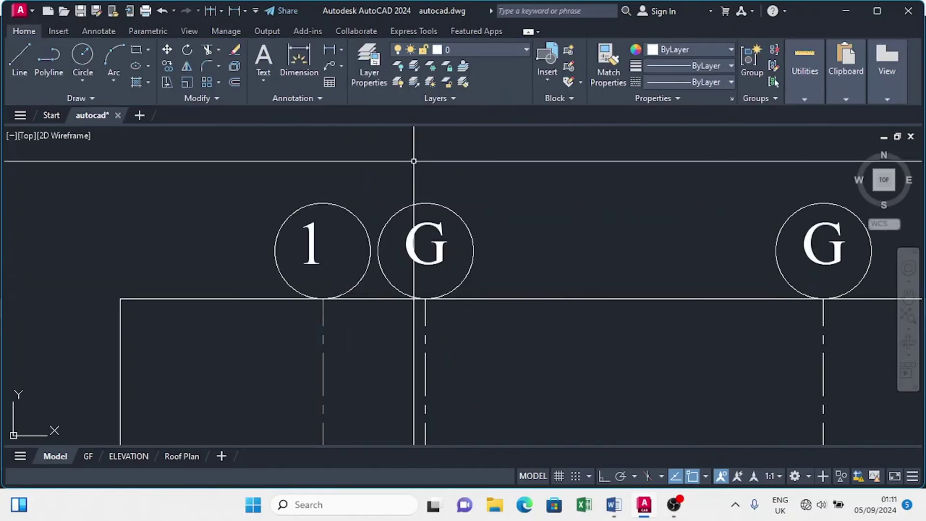
{"action": "double_click", "coordinate": [434, 246]}
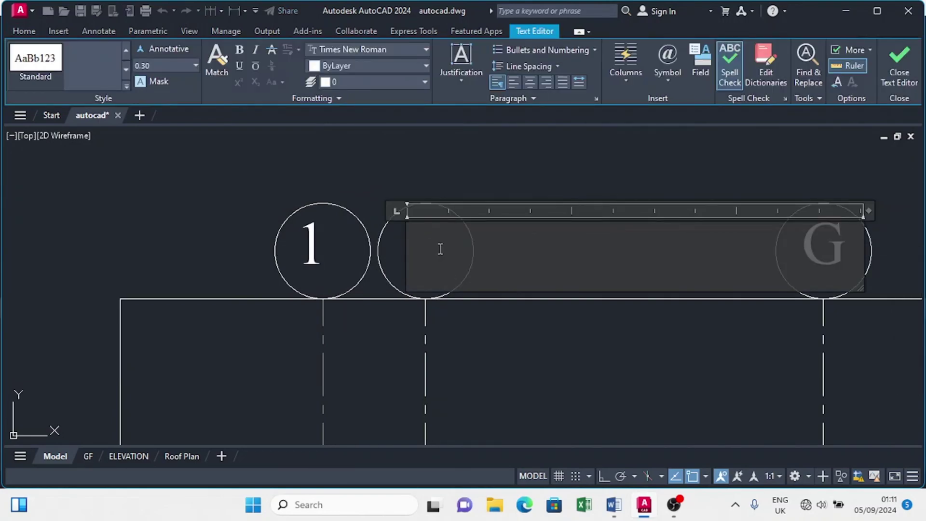
{"action": "type", "text": "2"}
{"action": "left_click", "coordinate": [493, 166]}
{"action": "scroll", "coordinate": [537, 192], "scroll_direction": "down", "scroll_amount": 2}
{"action": "scroll", "coordinate": [748, 191], "scroll_direction": "up", "scroll_amount": 2}
{"action": "double_click", "coordinate": [508, 248]}
{"action": "key", "text": "BackSpace"}
{"action": "double_click", "coordinate": [551, 297]}
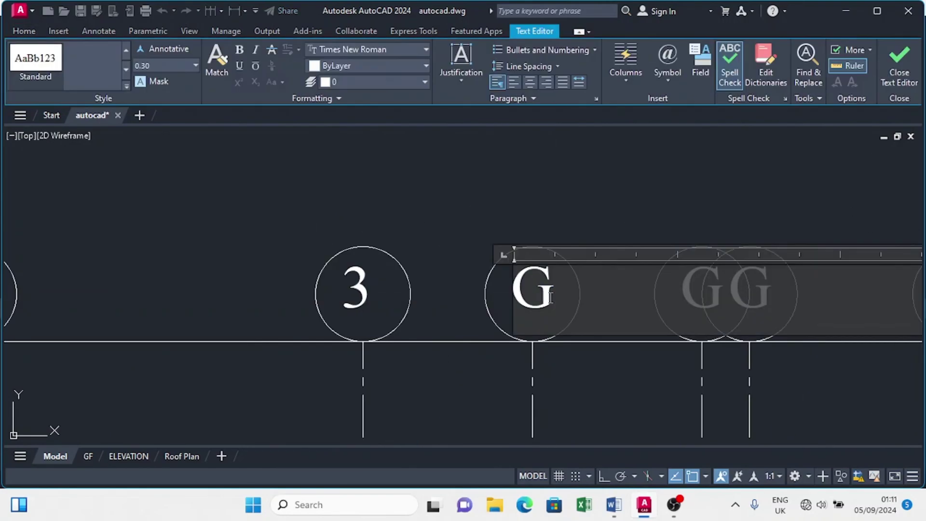
{"action": "key", "text": "BackSpace"}
{"action": "type", "text": "4"}
{"action": "double_click", "coordinate": [575, 312]}
{"action": "type", "text": "5"}
{"action": "double_click", "coordinate": [623, 314]}
{"action": "type", "text": "678"}
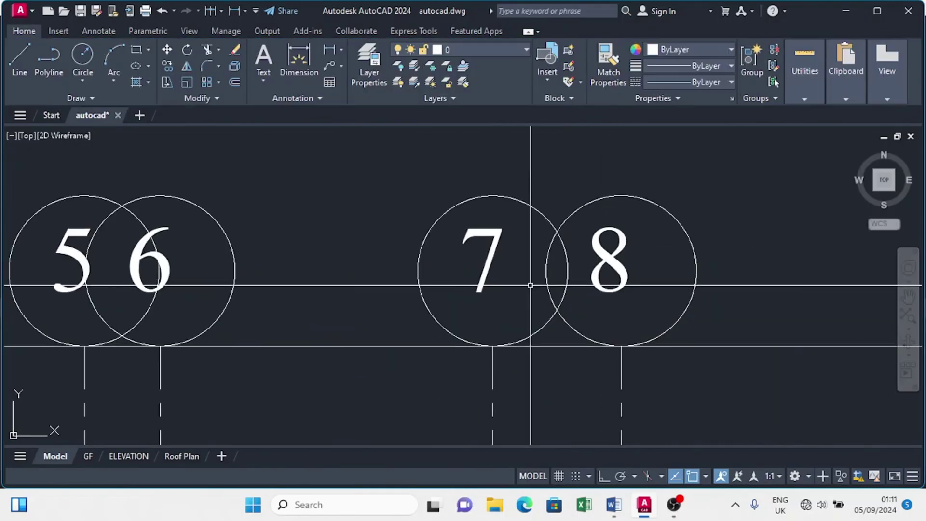
Trim the overlapping arcs between axis circles 7 and 8 and between axis circles 5 and 6.
{"action": "left_click", "coordinate": [218, 46]}
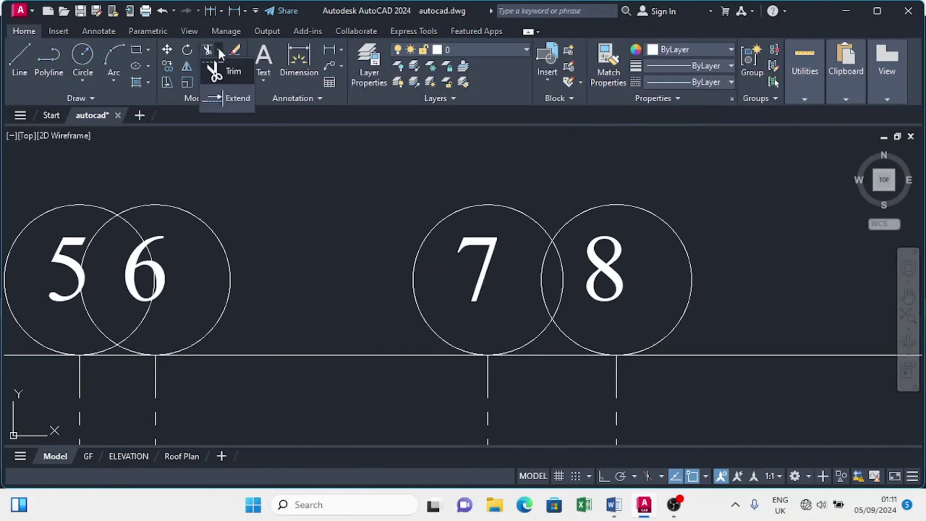
{"action": "left_click", "coordinate": [219, 68]}
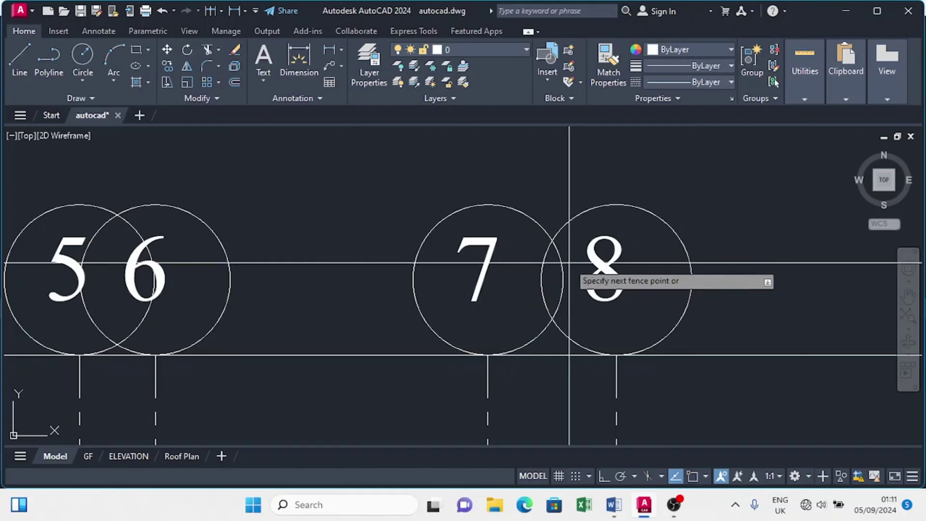
{"action": "left_click_drag", "start_coordinate": [572, 261], "coordinate": [532, 294]}
{"action": "scroll", "coordinate": [533, 294], "scroll_direction": "down", "scroll_amount": 4}
{"action": "scroll", "coordinate": [328, 296], "scroll_direction": "up", "scroll_amount": 4}
{"action": "mouse_move", "coordinate": [425, 308]}
{"action": "left_mouse_down"}
{"action": "mouse_move", "coordinate": [355, 314]}
{"action": "mouse_move", "coordinate": [366, 327]}
{"action": "left_mouse_up"}
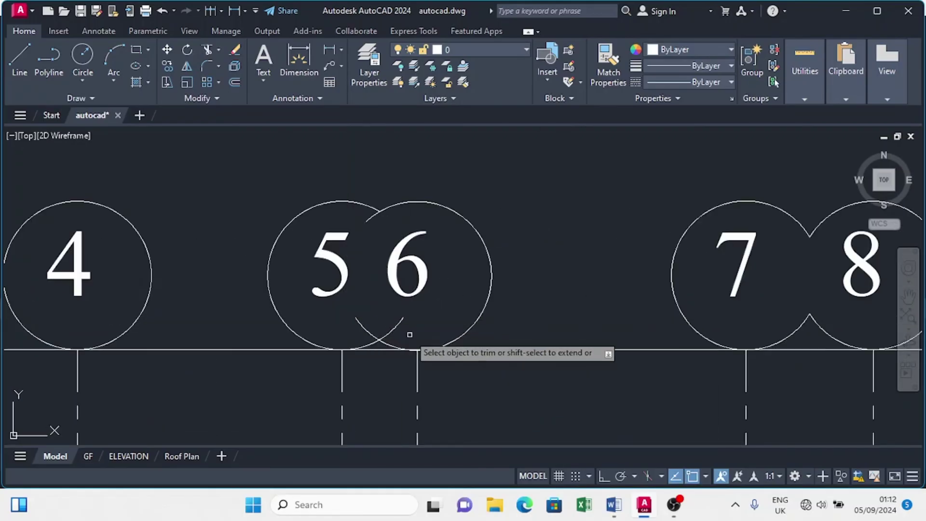
{"action": "left_click", "coordinate": [371, 327]}
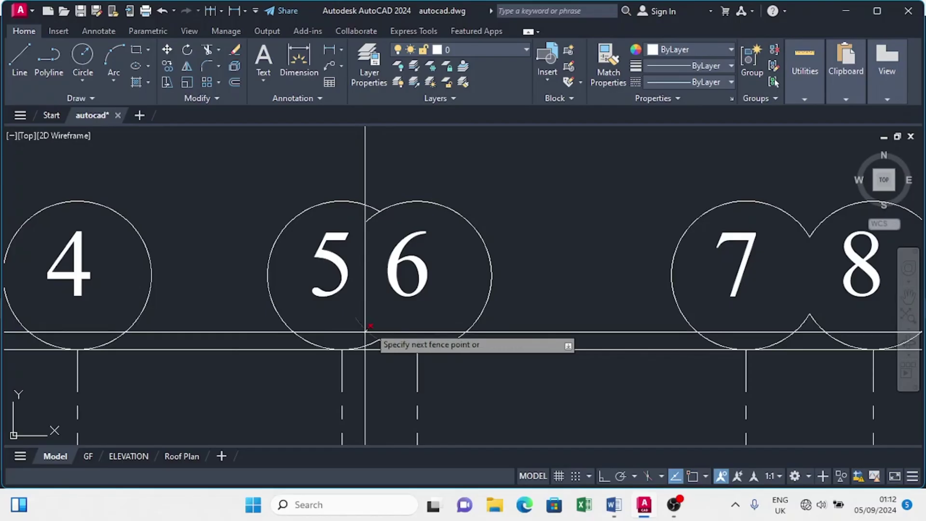
{"action": "left_click", "coordinate": [372, 215]}
{"action": "left_click", "coordinate": [365, 297]}
Move the numbers 1 and 2 together slightly to the right to centre them in their axis circles.
{"action": "scroll", "coordinate": [363, 335], "scroll_direction": "down", "scroll_amount": 5}
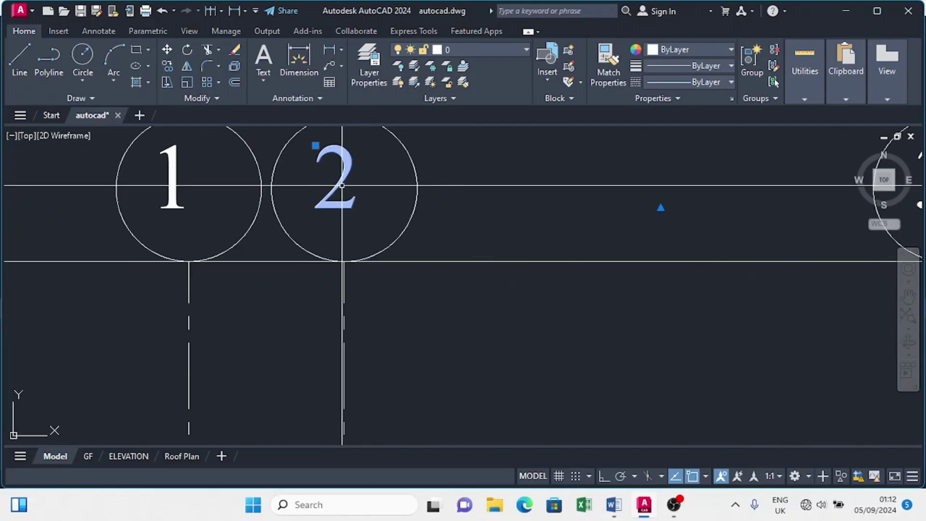
{"action": "key", "text": "Escape"}
{"action": "left_click", "coordinate": [370, 167]}
{"action": "left_click", "coordinate": [314, 214]}
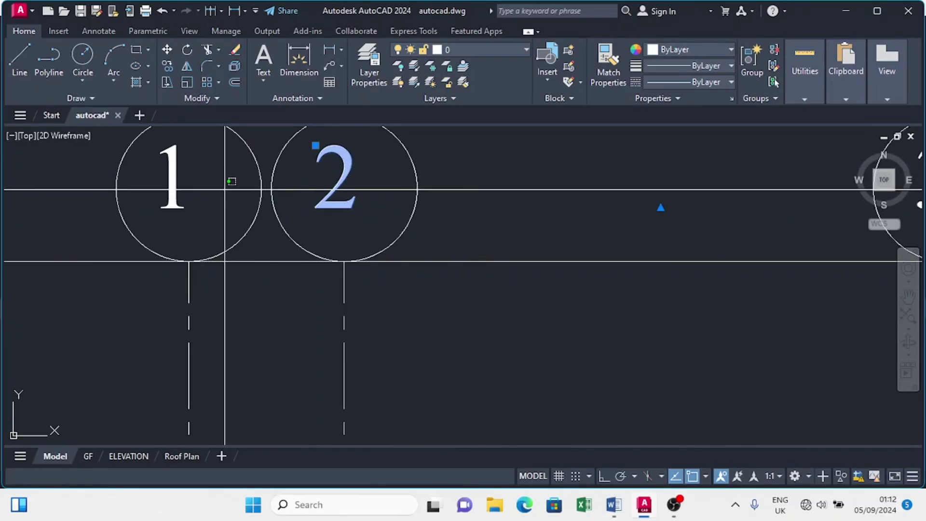
{"action": "left_click", "coordinate": [156, 215]}
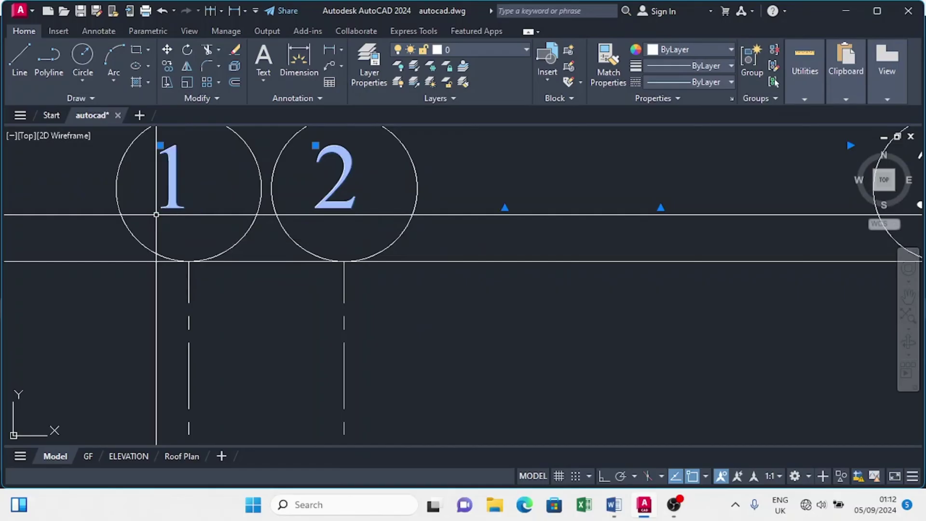
{"action": "left_click", "coordinate": [167, 50]}
{"action": "left_click", "coordinate": [505, 210]}
{"action": "left_click", "coordinate": [525, 210]}
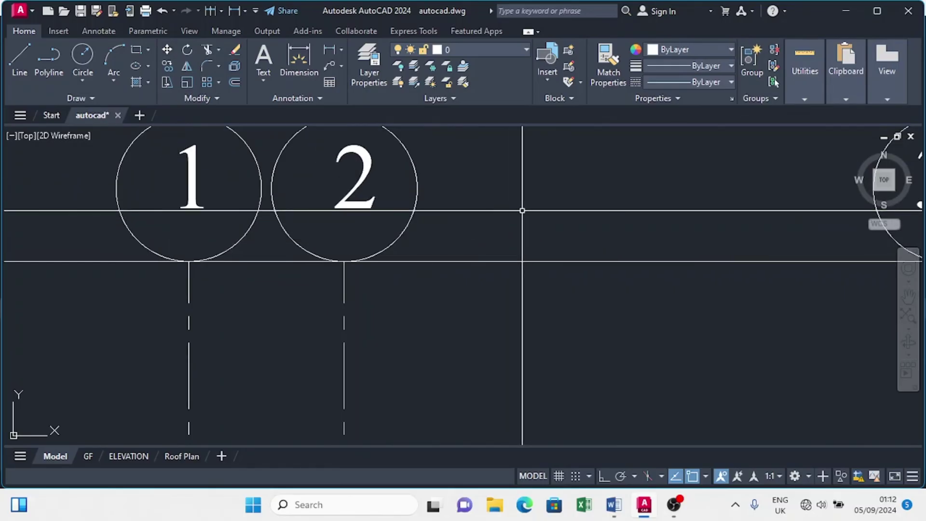
Draw a footing square in the empty area to the left of axis circles C and D.
{"action": "scroll", "coordinate": [420, 313], "scroll_direction": "down", "scroll_amount": 5}
{"action": "scroll", "coordinate": [417, 275], "scroll_direction": "up", "scroll_amount": 3}
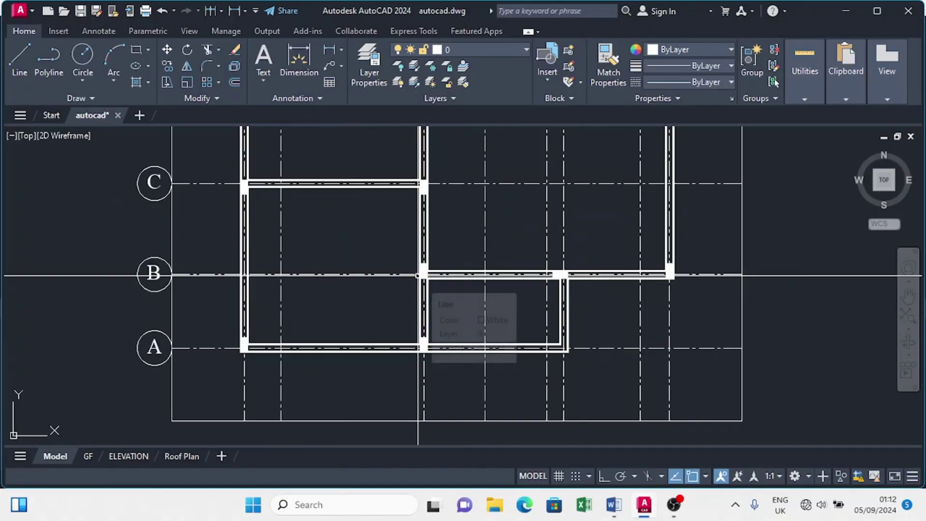
{"action": "middle_click_drag", "start_coordinate": [320, 263], "coordinate": [342, 346]}
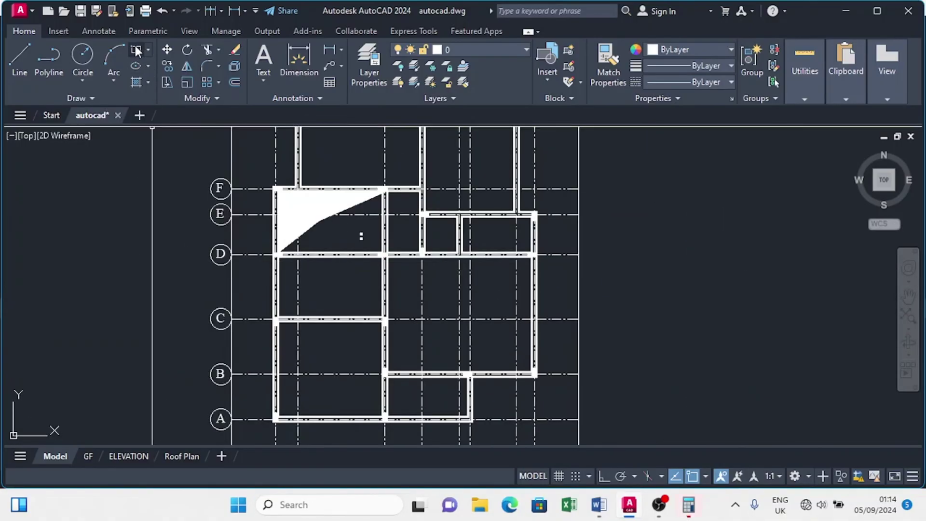
{"action": "left_click", "coordinate": [137, 49]}
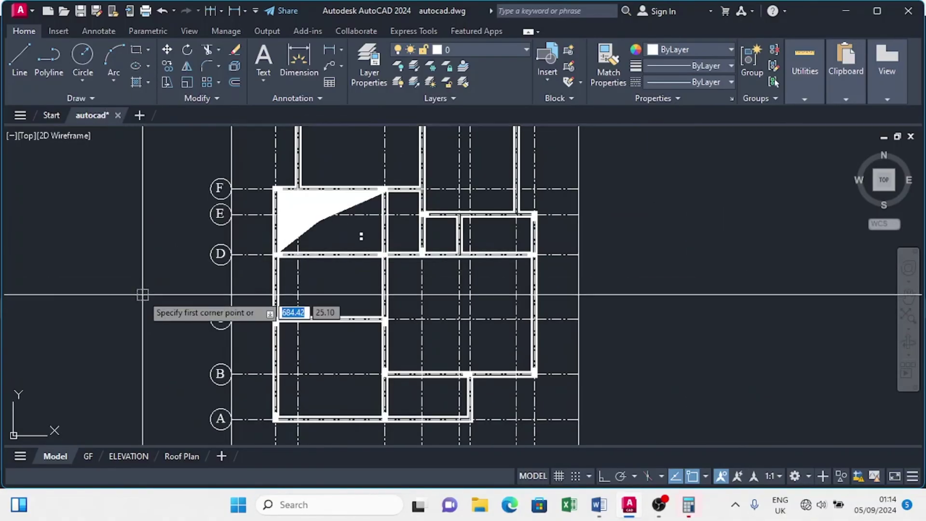
{"action": "left_click", "coordinate": [117, 265]}
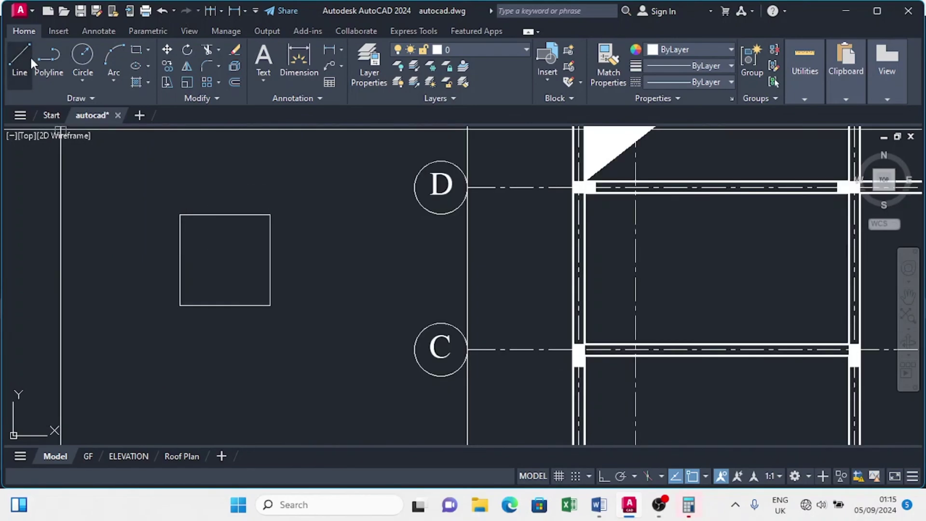
Draw both corner-to-corner diagonals of the footing square to mark its centre.
{"action": "left_click", "coordinate": [30, 63]}
{"action": "left_click", "coordinate": [180, 215]}
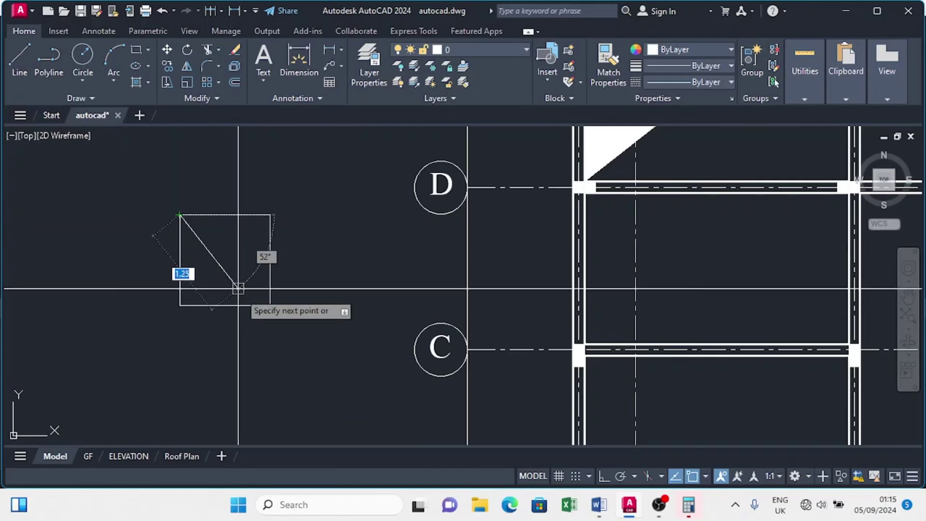
{"action": "left_click", "coordinate": [270, 306]}
{"action": "key", "text": "Return"}
{"action": "left_click", "coordinate": [30, 48]}
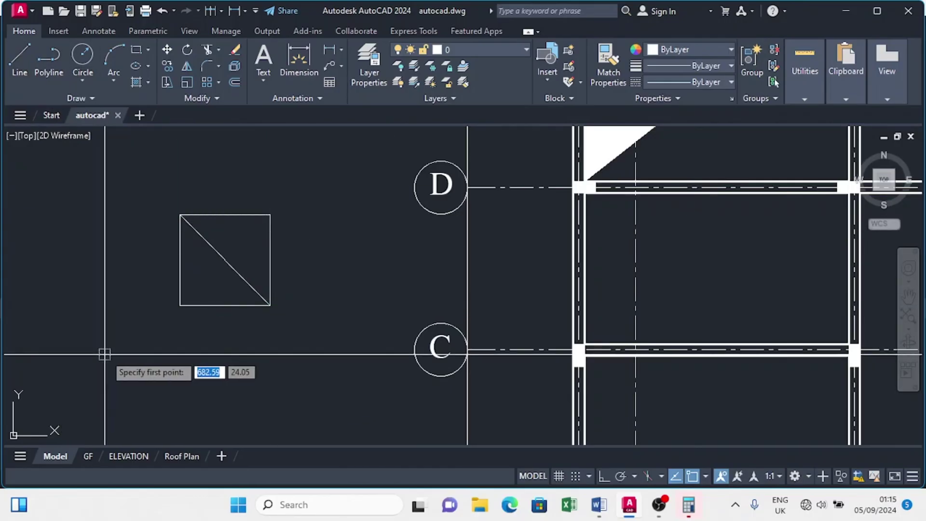
{"action": "left_click", "coordinate": [180, 306]}
{"action": "left_click", "coordinate": [270, 214]}
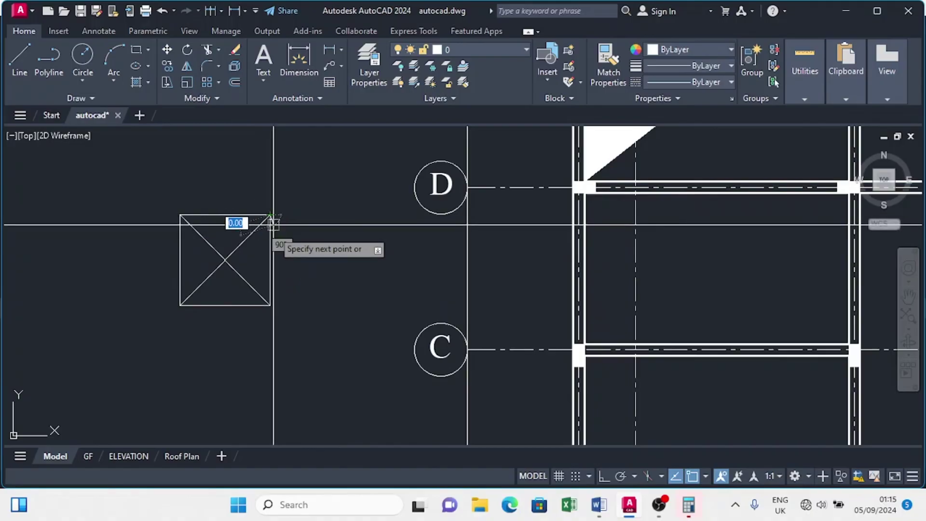
{"action": "key", "text": "Return"}
Copy the footing square, using the crossing of its diagonals as base point, onto the centres of the two columns along axis A.
{"action": "left_click", "coordinate": [270, 256]}
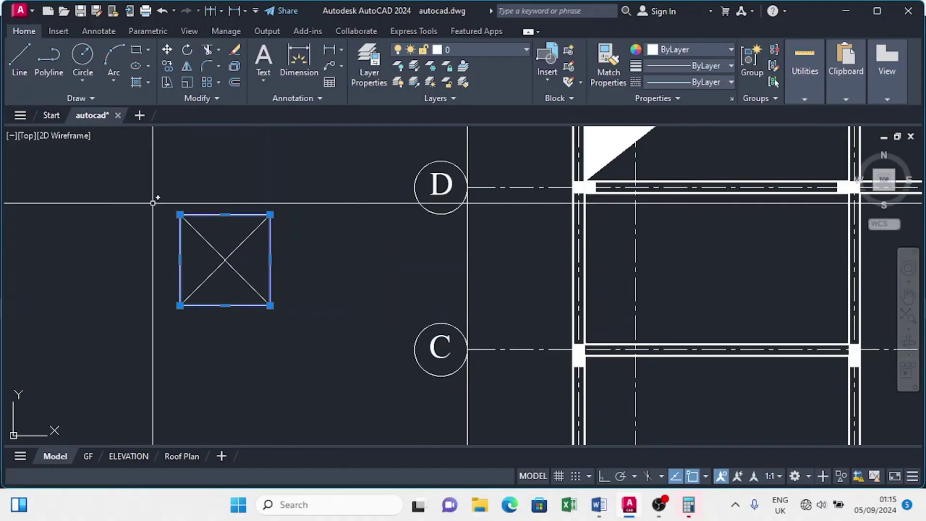
{"action": "left_click", "coordinate": [171, 63]}
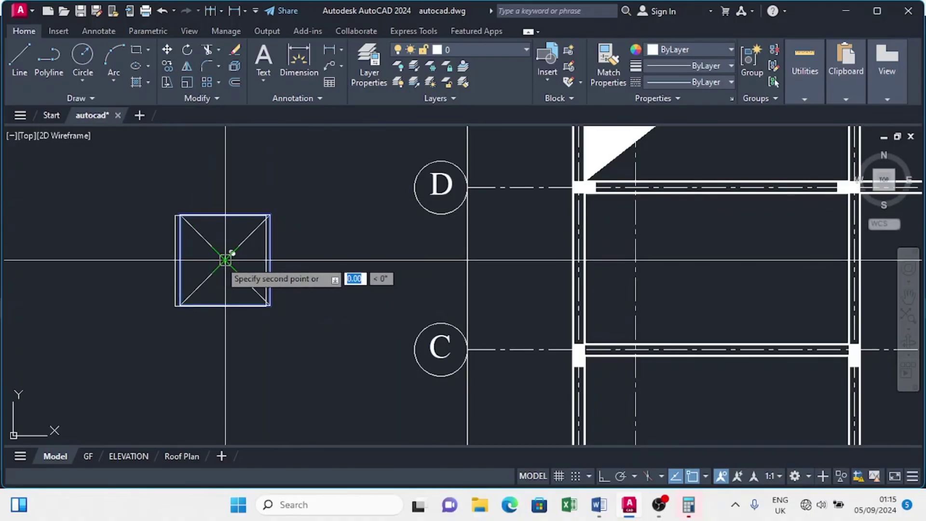
{"action": "scroll", "coordinate": [292, 270], "scroll_direction": "down", "scroll_amount": 5}
{"action": "scroll", "coordinate": [291, 265], "scroll_direction": "up", "scroll_amount": 4}
{"action": "middle_click_drag", "start_coordinate": [291, 265], "coordinate": [230, 335]}
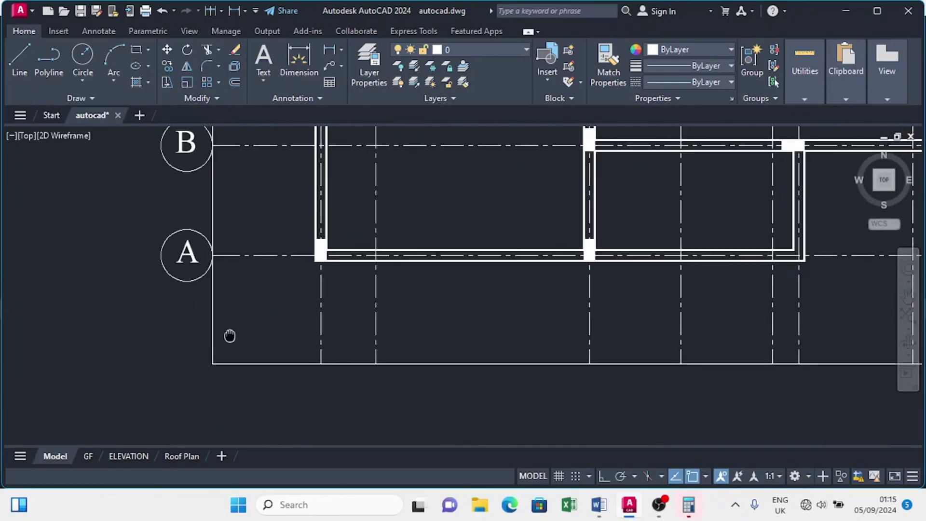
{"action": "scroll", "coordinate": [299, 261], "scroll_direction": "up", "scroll_amount": 4}
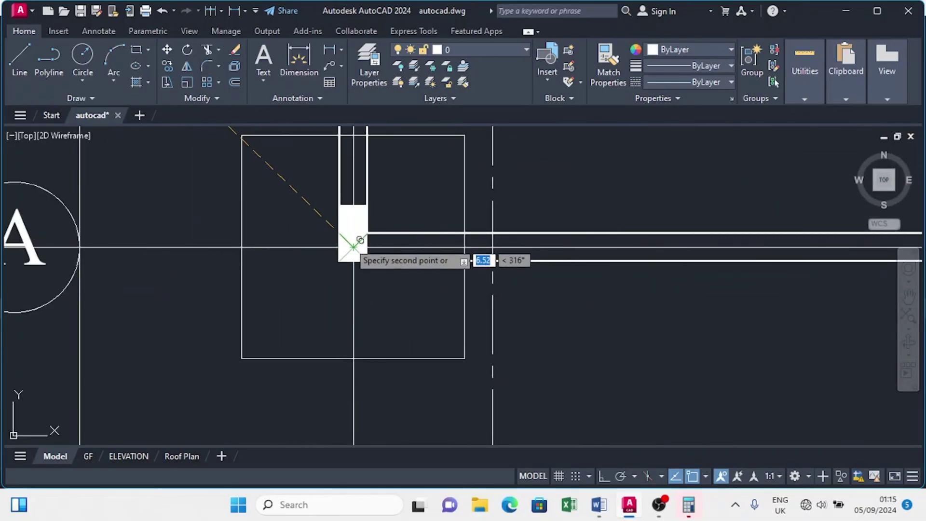
{"action": "scroll", "coordinate": [360, 240], "scroll_direction": "down", "scroll_amount": 5}
{"action": "scroll", "coordinate": [410, 265], "scroll_direction": "up", "scroll_amount": 4}
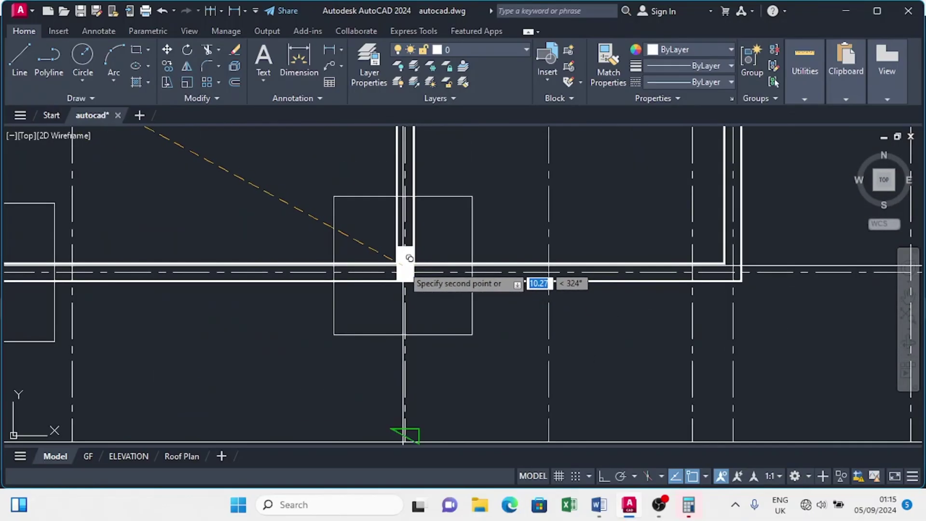
{"action": "scroll", "coordinate": [409, 261], "scroll_direction": "up", "scroll_amount": 2}
{"action": "scroll", "coordinate": [338, 299], "scroll_direction": "down", "scroll_amount": 5}
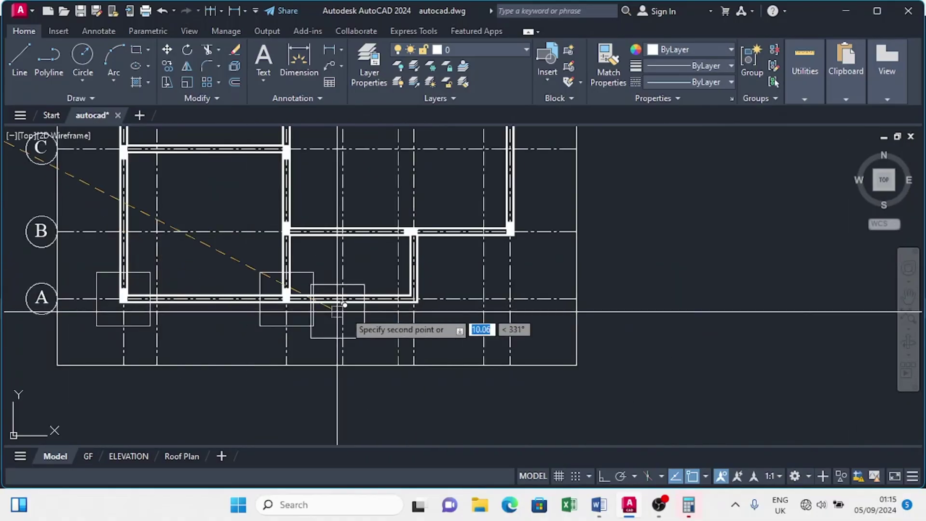
Place further copies of the footing square centred on all the columns along axes B to G.
{"action": "scroll", "coordinate": [420, 295], "scroll_direction": "up", "scroll_amount": 6}
{"action": "scroll", "coordinate": [490, 257], "scroll_direction": "down", "scroll_amount": 4}
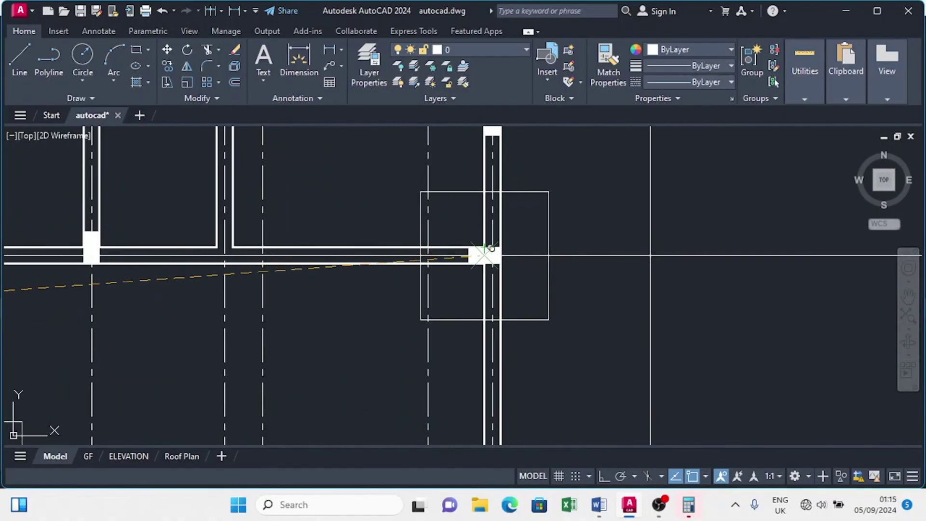
{"action": "scroll", "coordinate": [213, 300], "scroll_direction": "up", "scroll_amount": 6}
{"action": "scroll", "coordinate": [213, 300], "scroll_direction": "down", "scroll_amount": 4}
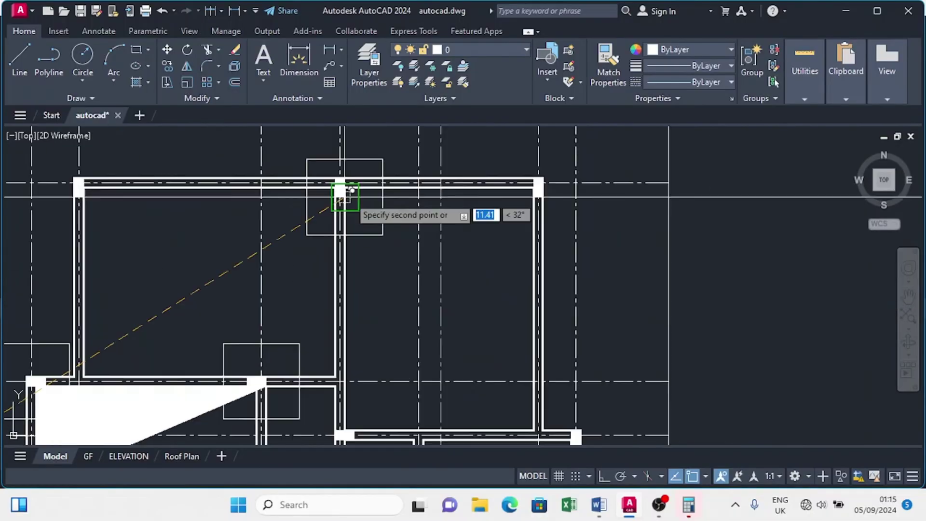
{"action": "scroll", "coordinate": [449, 242], "scroll_direction": "up", "scroll_amount": 5}
{"action": "scroll", "coordinate": [440, 250], "scroll_direction": "down", "scroll_amount": 4}
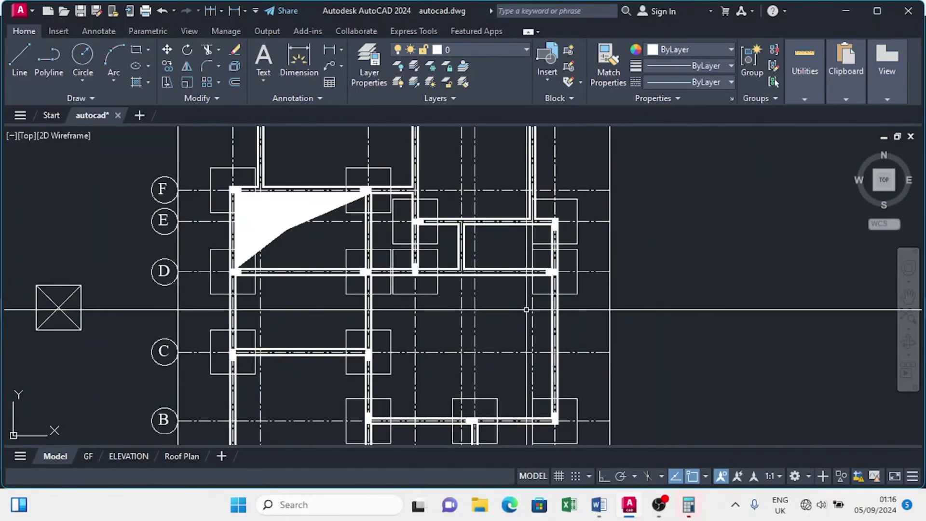
Select all polylines similar to a footing square and make their outlines heavier through their properties.
{"action": "scroll", "coordinate": [550, 281], "scroll_direction": "up", "scroll_amount": 5}
{"action": "left_click", "coordinate": [558, 281]}
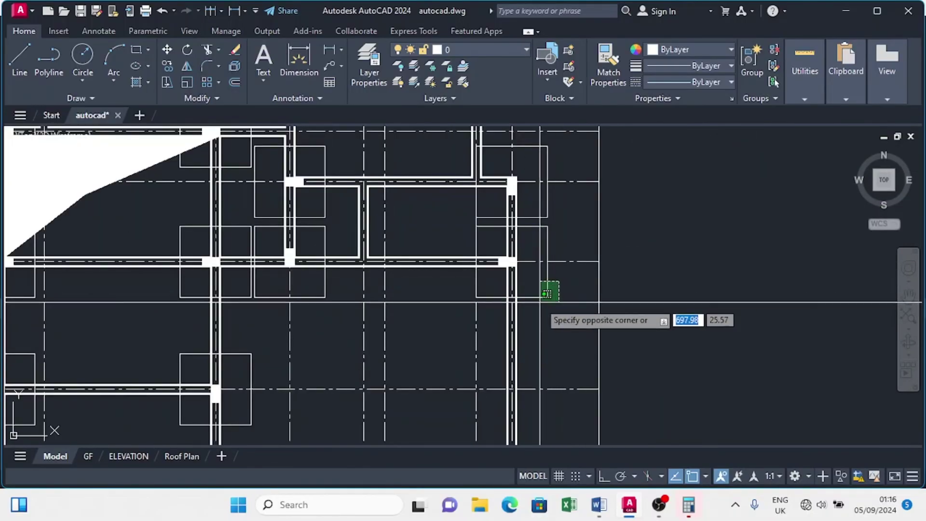
{"action": "left_click", "coordinate": [542, 304]}
{"action": "right_click", "coordinate": [653, 207]}
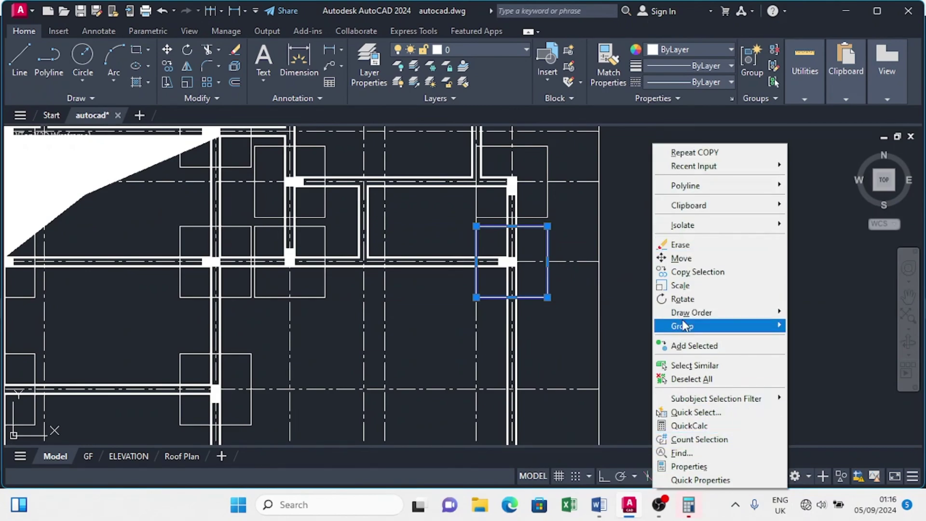
{"action": "left_click", "coordinate": [690, 365]}
{"action": "scroll", "coordinate": [606, 300], "scroll_direction": "down", "scroll_amount": 4}
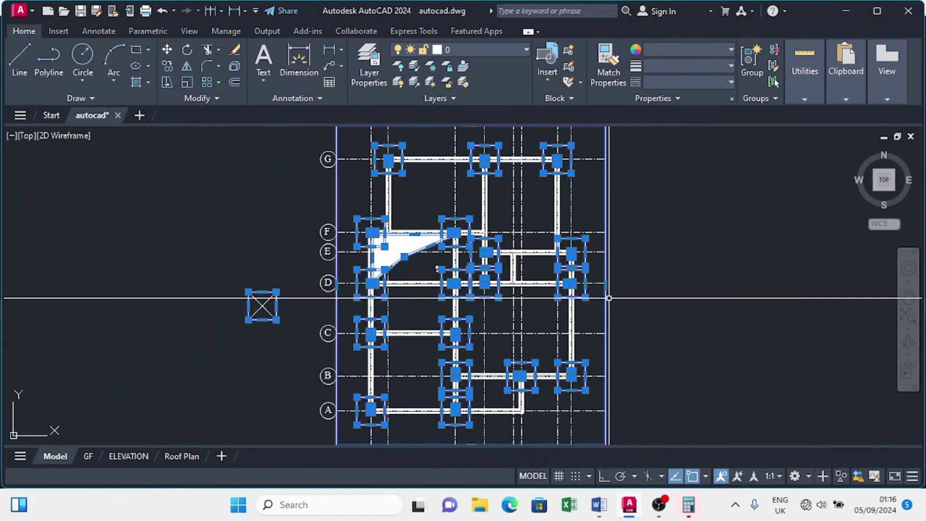
{"action": "right_click", "coordinate": [627, 225]}
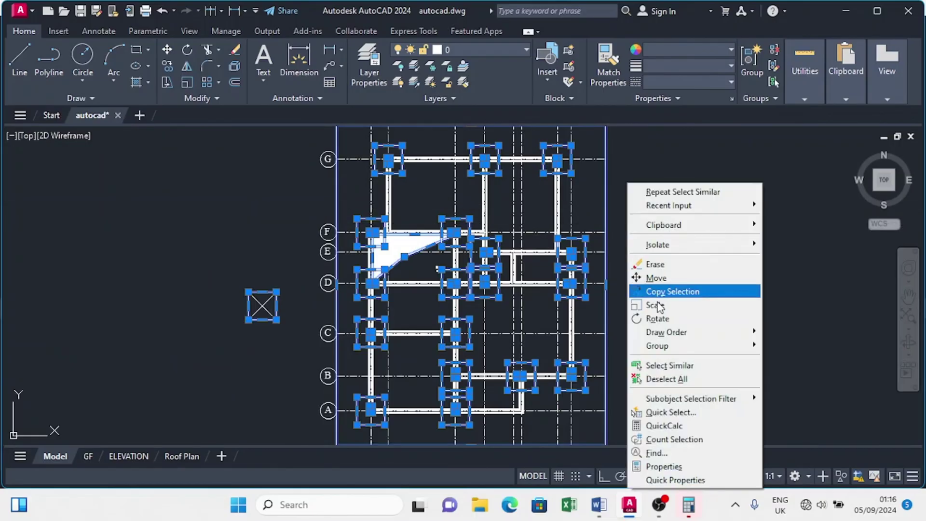
{"action": "left_click", "coordinate": [681, 467]}
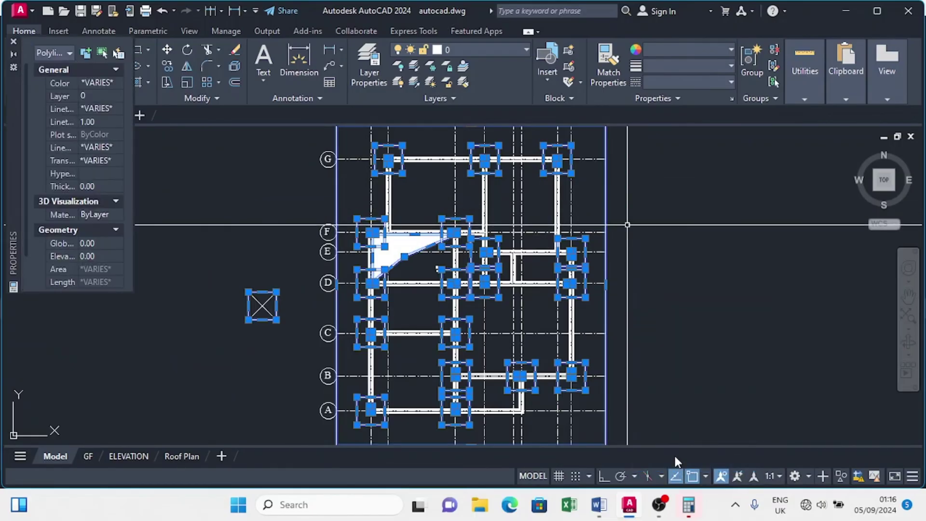
{"action": "left_click", "coordinate": [101, 122]}
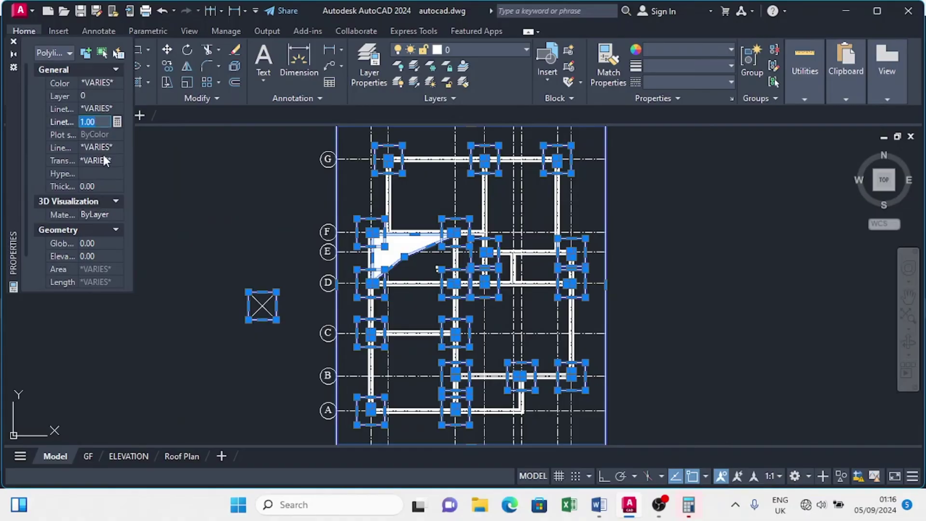
{"action": "key", "text": "Escape"}
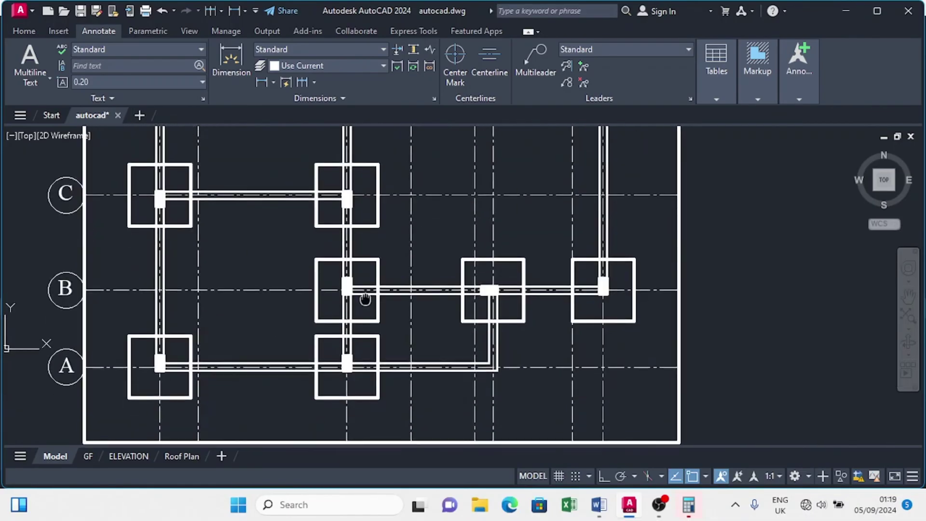
Add the multiline text "GBe: 15cmx 25cm" just below the plan's lower border.
{"action": "middle_click_drag", "start_coordinate": [365, 299], "coordinate": [374, 250]}
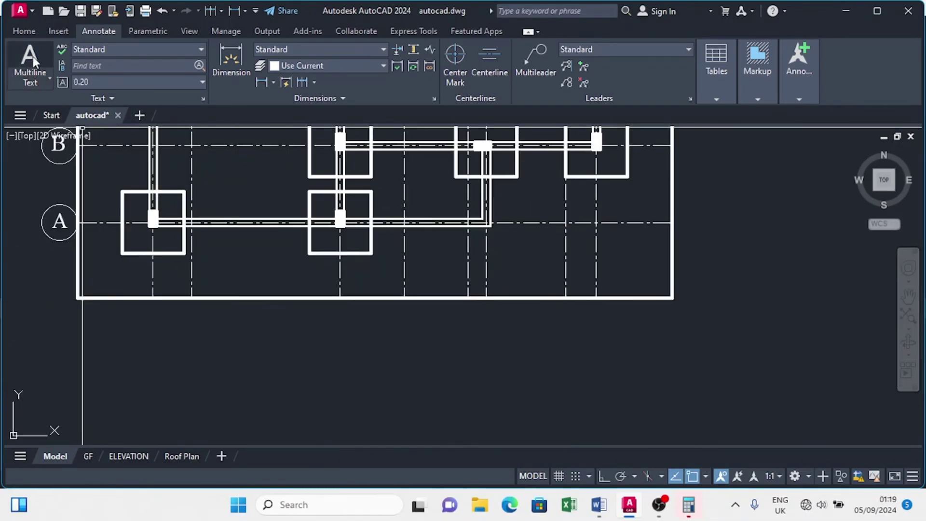
{"action": "left_click", "coordinate": [33, 56]}
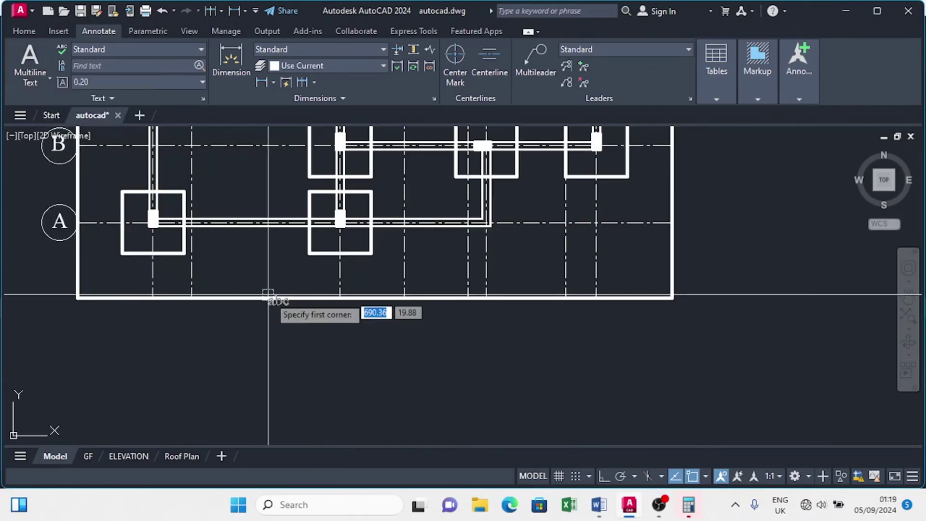
{"action": "left_click", "coordinate": [298, 321]}
{"action": "left_click", "coordinate": [403, 350]}
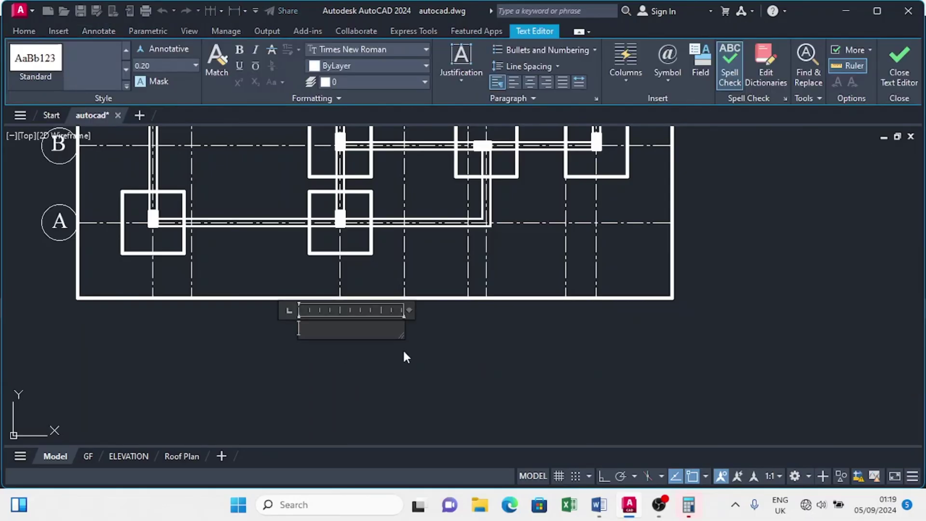
{"action": "type", "text": "GBe: 15"}
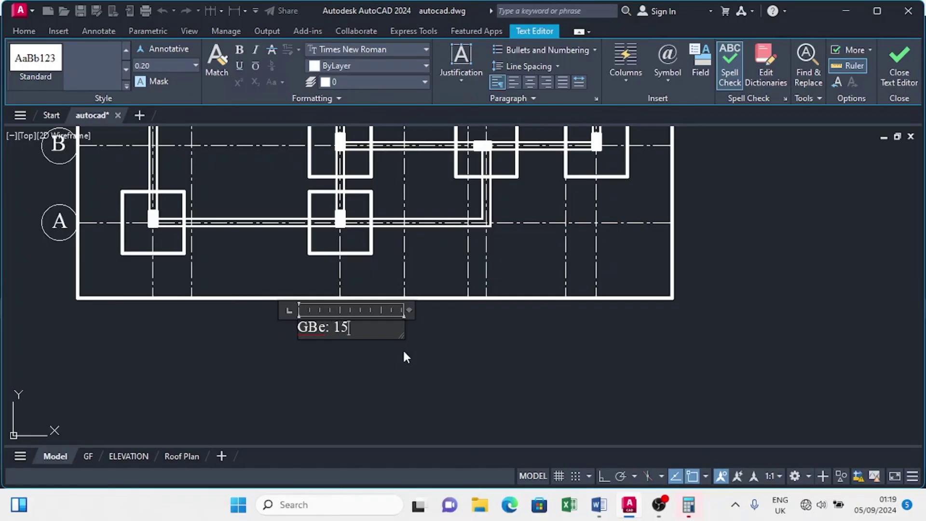
{"action": "type", "text": "cm x 25cm"}
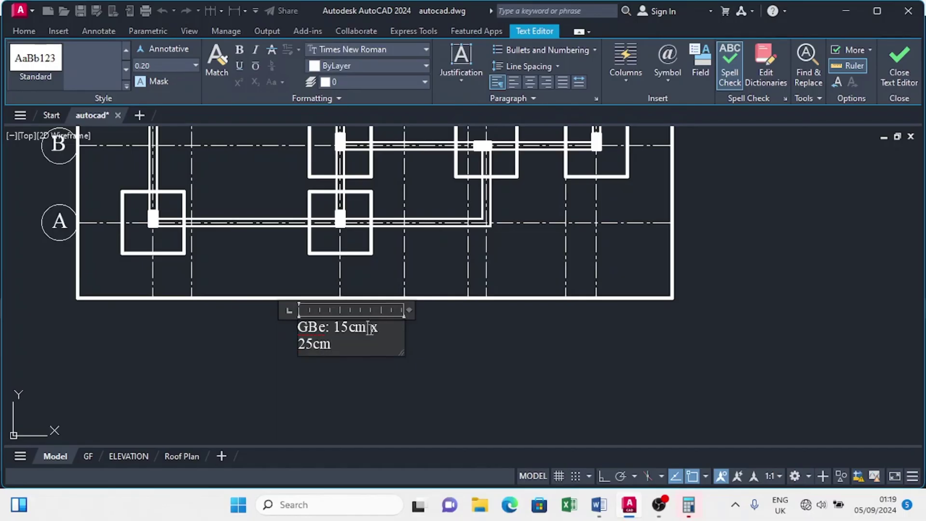
{"action": "left_click", "coordinate": [426, 347]}
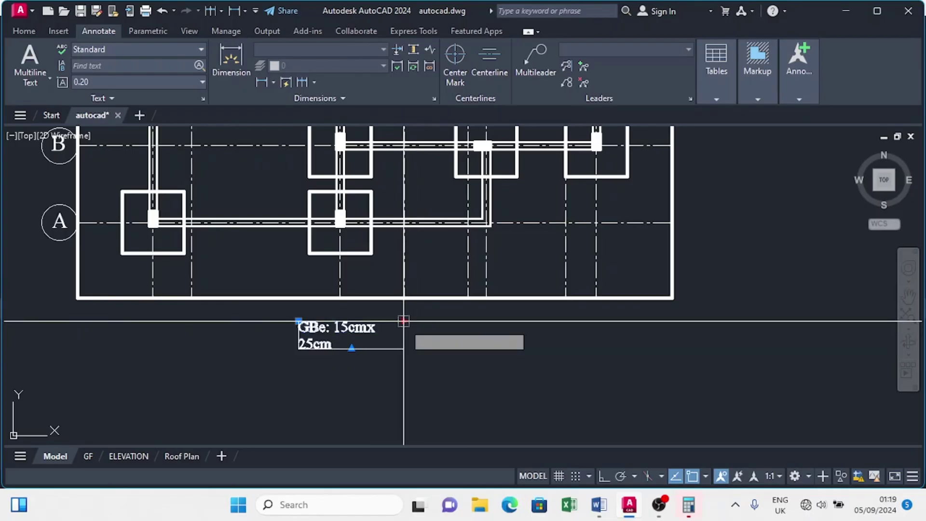
Widen the GBe label's text frame so the whole text fits on one line.
{"action": "left_click", "coordinate": [410, 321]}
{"action": "left_click", "coordinate": [420, 322]}
{"action": "scroll", "coordinate": [362, 323], "scroll_direction": "up", "scroll_amount": 4}
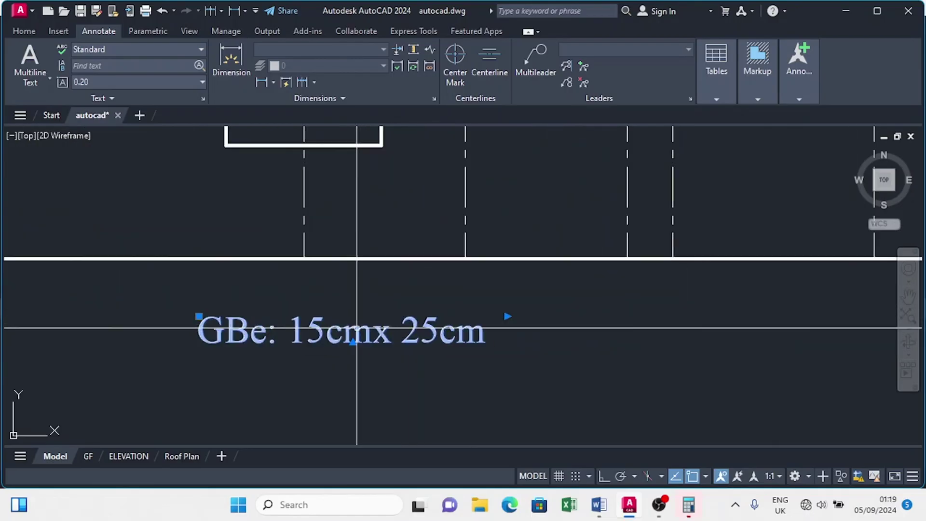
{"action": "middle_click_drag", "start_coordinate": [355, 327], "coordinate": [393, 407]}
{"action": "key", "text": "Escape"}
{"action": "middle_click_drag", "start_coordinate": [516, 400], "coordinate": [514, 350]}
Copy the "GBe: 15cmx 25cm" label from below the plan to the ground beams on axes A and D.
{"action": "left_click", "coordinate": [517, 341]}
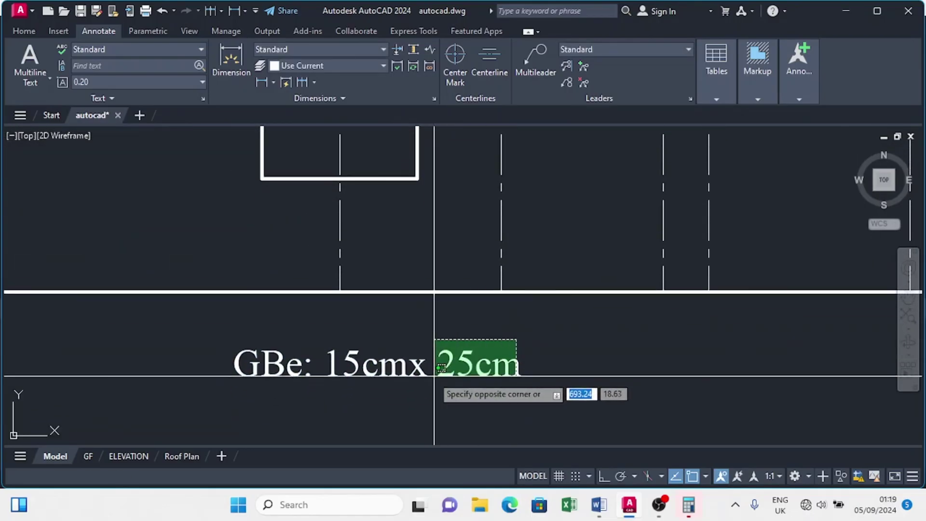
{"action": "left_click", "coordinate": [434, 383]}
{"action": "left_click", "coordinate": [31, 36]}
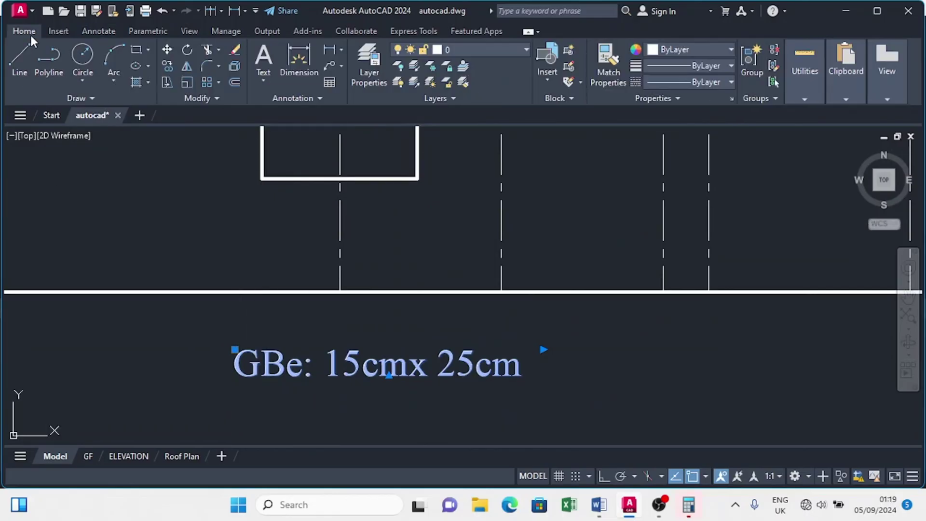
{"action": "left_click", "coordinate": [166, 66]}
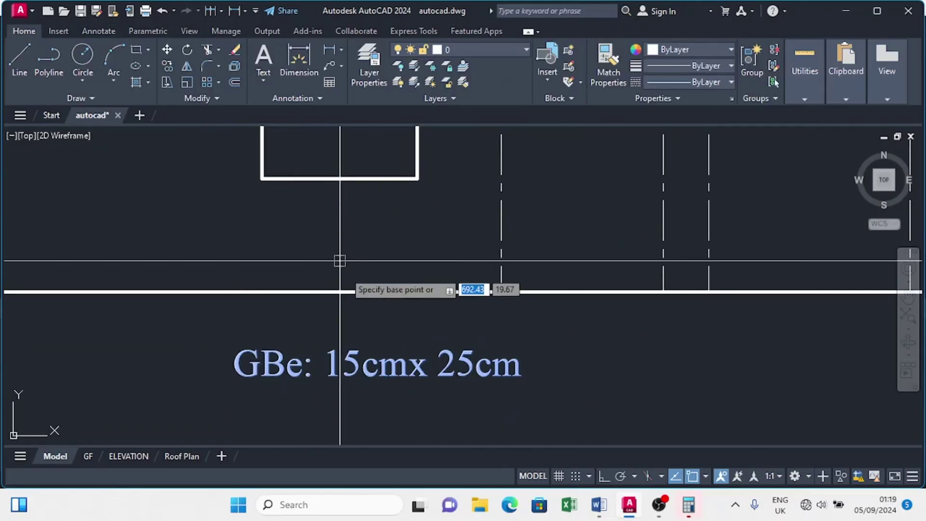
{"action": "left_click", "coordinate": [386, 362]}
{"action": "scroll", "coordinate": [465, 359], "scroll_direction": "down", "scroll_amount": 5}
{"action": "scroll", "coordinate": [466, 361], "scroll_direction": "up", "scroll_amount": 8}
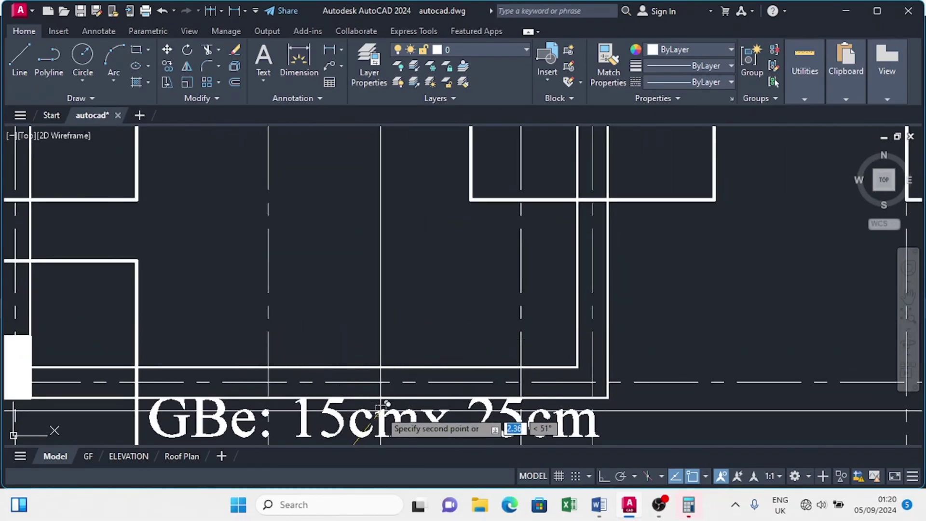
{"action": "scroll", "coordinate": [386, 420], "scroll_direction": "down", "scroll_amount": 6}
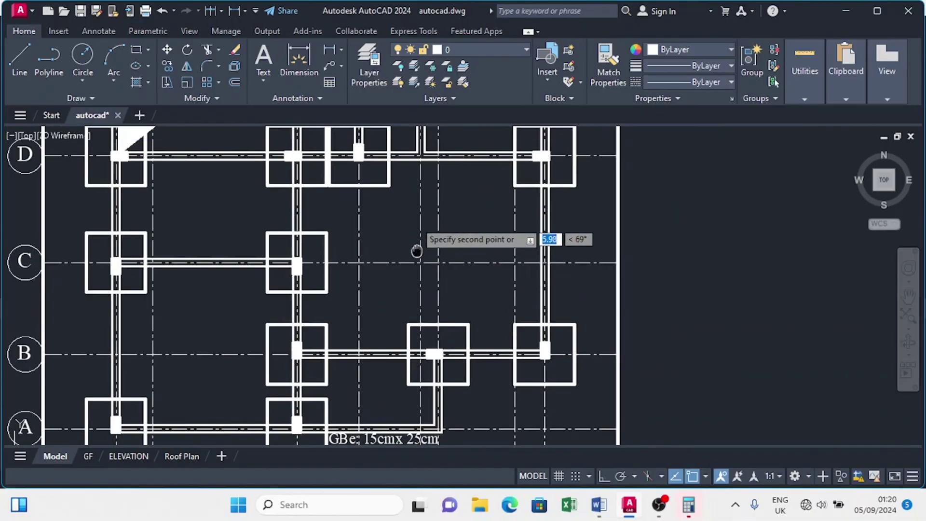
{"action": "scroll", "coordinate": [385, 357], "scroll_direction": "up", "scroll_amount": 7}
{"action": "scroll", "coordinate": [359, 340], "scroll_direction": "down", "scroll_amount": 6}
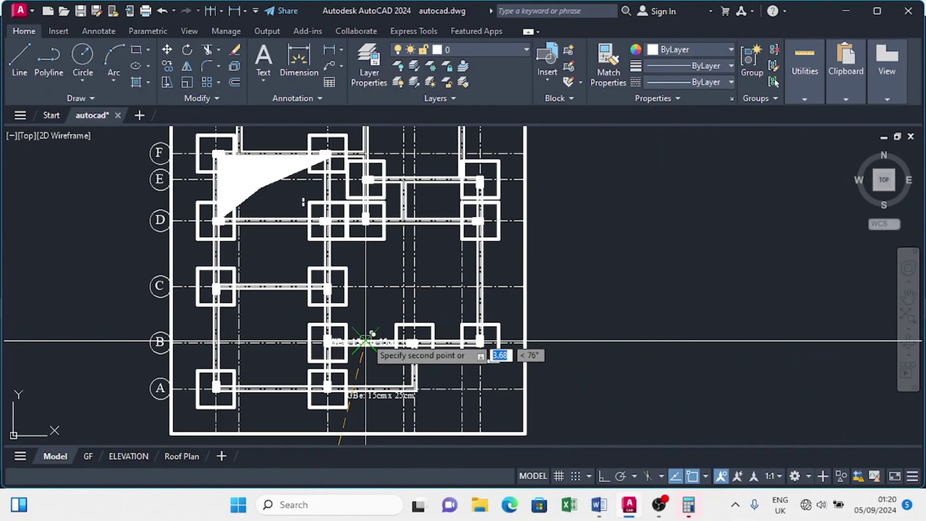
{"action": "scroll", "coordinate": [415, 247], "scroll_direction": "up", "scroll_amount": 5}
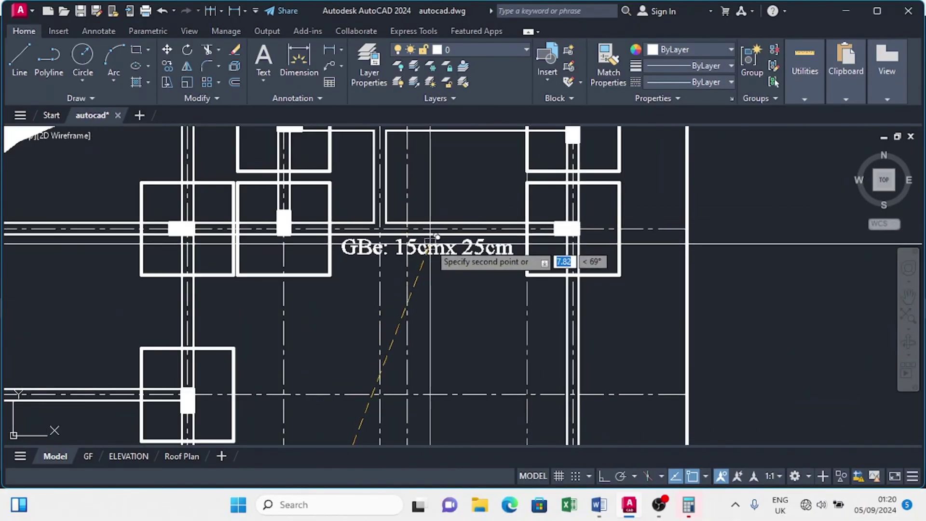
{"action": "scroll", "coordinate": [381, 328], "scroll_direction": "down", "scroll_amount": 5}
{"action": "scroll", "coordinate": [282, 309], "scroll_direction": "up", "scroll_amount": 6}
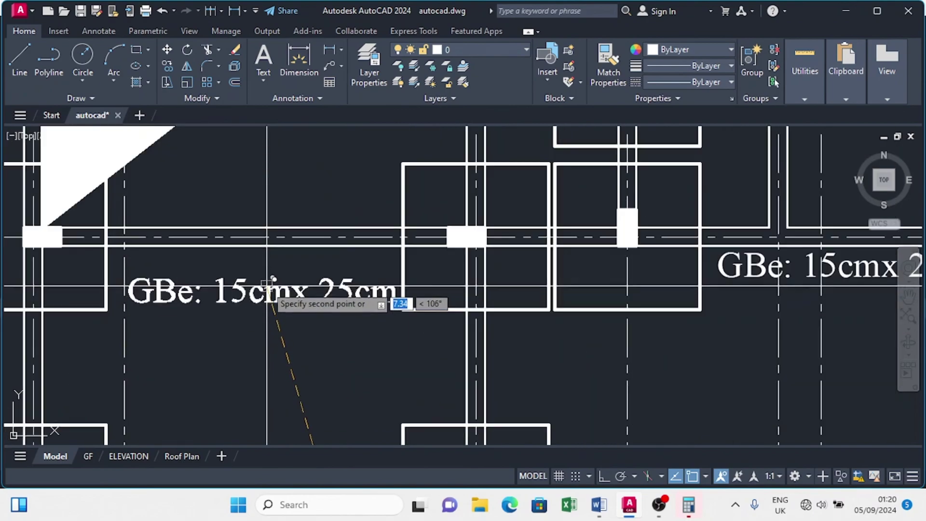
Place further copies of the horizontal GBe label along the ground beams on axes E, F and G.
{"action": "scroll", "coordinate": [264, 254], "scroll_direction": "down", "scroll_amount": 5}
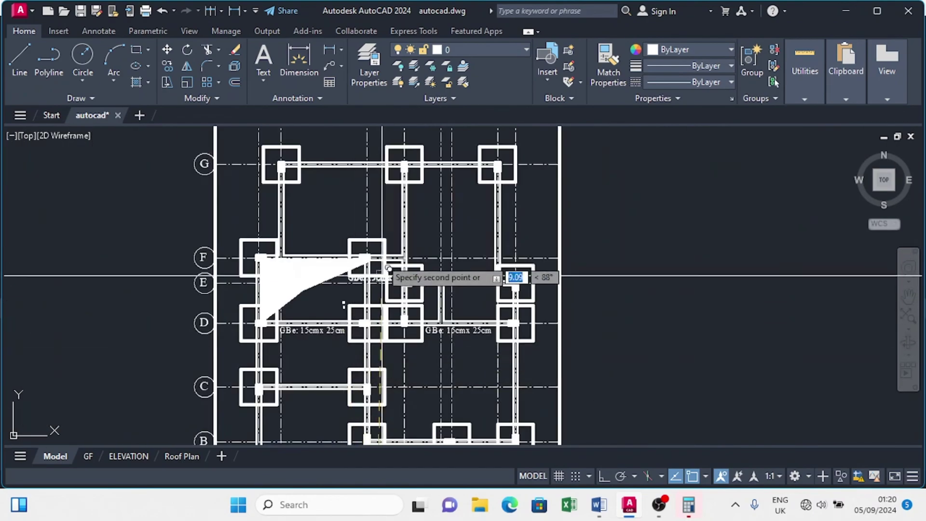
{"action": "scroll", "coordinate": [337, 318], "scroll_direction": "up", "scroll_amount": 6}
{"action": "left_click", "coordinate": [274, 343]}
{"action": "scroll", "coordinate": [274, 342], "scroll_direction": "down", "scroll_amount": 5}
{"action": "scroll", "coordinate": [422, 388], "scroll_direction": "up", "scroll_amount": 5}
{"action": "left_click", "coordinate": [542, 351]}
{"action": "scroll", "coordinate": [428, 382], "scroll_direction": "down", "scroll_amount": 4}
Rotate the spare GBe label outside the plan's right border so that it reads vertically.
{"action": "left_click", "coordinate": [702, 248]}
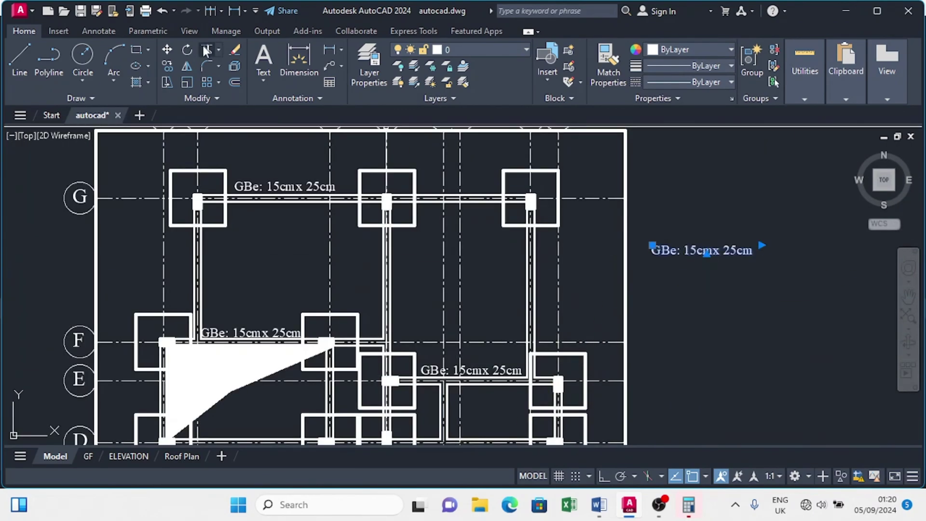
{"action": "left_click", "coordinate": [688, 350]}
{"action": "left_click", "coordinate": [603, 481]}
Copy the vertical GBe label beside the ground beams on axes 4 and 7 below axis G.
{"action": "scroll", "coordinate": [376, 328], "scroll_direction": "up", "scroll_amount": 3}
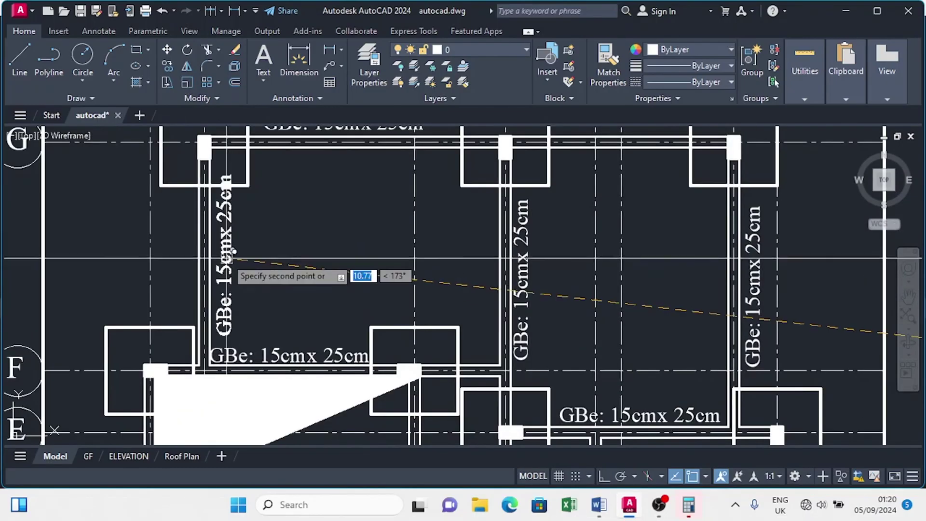
{"action": "scroll", "coordinate": [270, 280], "scroll_direction": "down", "scroll_amount": 4}
{"action": "scroll", "coordinate": [299, 333], "scroll_direction": "up", "scroll_amount": 6}
{"action": "scroll", "coordinate": [259, 345], "scroll_direction": "down", "scroll_amount": 4}
{"action": "left_click", "coordinate": [256, 271]}
{"action": "scroll", "coordinate": [256, 271], "scroll_direction": "down", "scroll_amount": 5}
{"action": "key", "text": "Escape"}
Copy the GBe labels to the left-hand beams on axes C and A and to the vertical beam on axis 8 below axis D.
{"action": "left_click", "coordinate": [568, 241]}
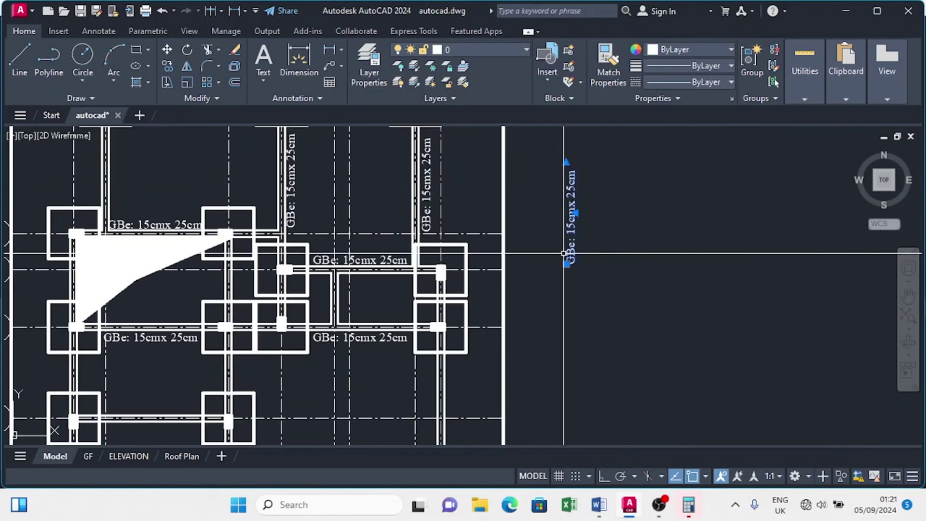
{"action": "left_click", "coordinate": [567, 210]}
{"action": "scroll", "coordinate": [516, 264], "scroll_direction": "up", "scroll_amount": 3}
{"action": "left_click", "coordinate": [319, 147]}
{"action": "left_click", "coordinate": [344, 403]}
{"action": "scroll", "coordinate": [367, 366], "scroll_direction": "down", "scroll_amount": 3}
{"action": "scroll", "coordinate": [434, 386], "scroll_direction": "up", "scroll_amount": 3}
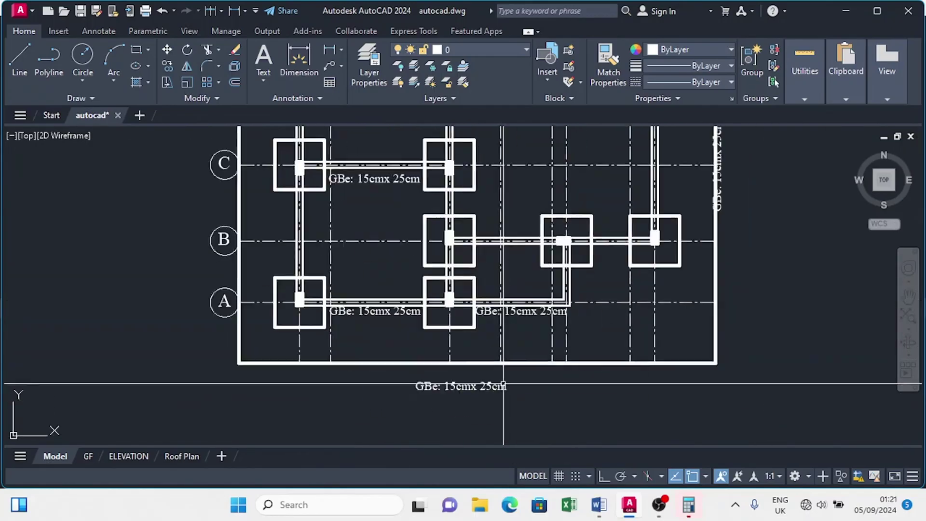
{"action": "key", "text": "Escape"}
{"action": "left_click", "coordinate": [515, 314]}
{"action": "left_click", "coordinate": [512, 352]}
{"action": "left_click", "coordinate": [459, 352]}
Examine the foundation plan from axis G down to axis B for the placement of the beam labels.
{"action": "scroll", "coordinate": [476, 296], "scroll_direction": "up", "scroll_amount": 2}
{"action": "scroll", "coordinate": [484, 340], "scroll_direction": "down", "scroll_amount": 2}
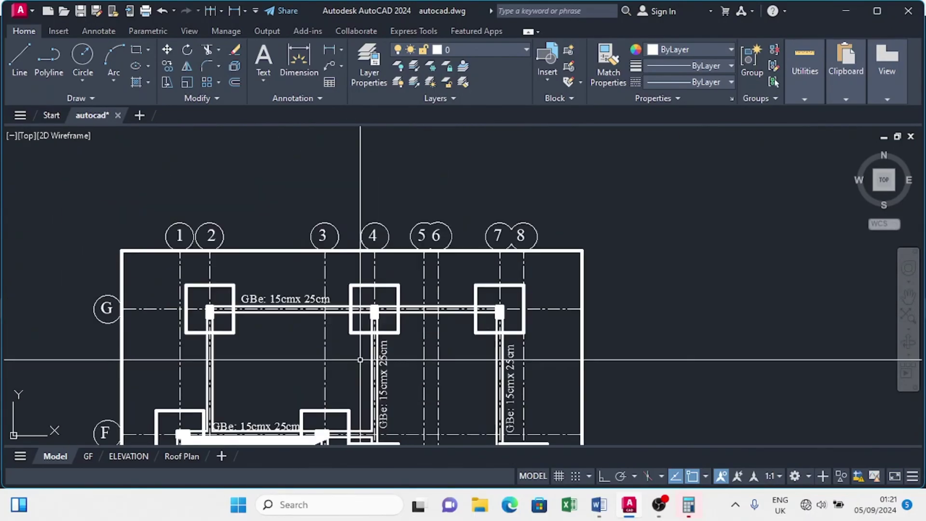
{"action": "mouse_move", "coordinate": [468, 397]}
{"action": "middle_mouse_down"}
{"action": "mouse_move", "coordinate": [484, 357]}
{"action": "mouse_move", "coordinate": [428, 314]}
{"action": "mouse_move", "coordinate": [416, 234]}
{"action": "middle_mouse_up"}
{"action": "scroll", "coordinate": [437, 291], "scroll_direction": "down", "scroll_amount": 2}
{"action": "scroll", "coordinate": [408, 283], "scroll_direction": "up", "scroll_amount": 2}
{"action": "middle_click_drag", "start_coordinate": [372, 289], "coordinate": [445, 262]}
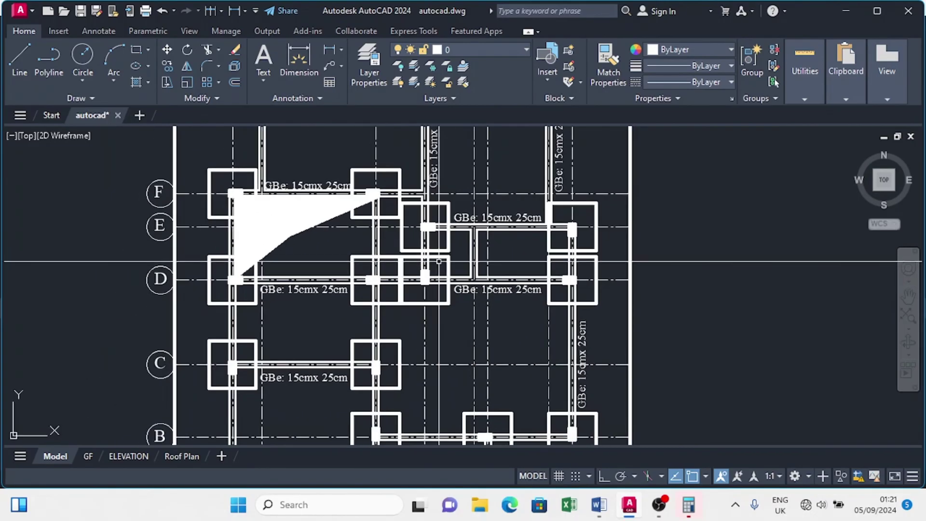
{"action": "scroll", "coordinate": [441, 285], "scroll_direction": "down", "scroll_amount": 2}
{"action": "scroll", "coordinate": [438, 213], "scroll_direction": "up", "scroll_amount": 2}
{"action": "mouse_move", "coordinate": [505, 341]}
{"action": "middle_mouse_down"}
{"action": "mouse_move", "coordinate": [474, 303]}
{"action": "mouse_move", "coordinate": [452, 231]}
{"action": "mouse_move", "coordinate": [428, 333]}
{"action": "middle_mouse_up"}
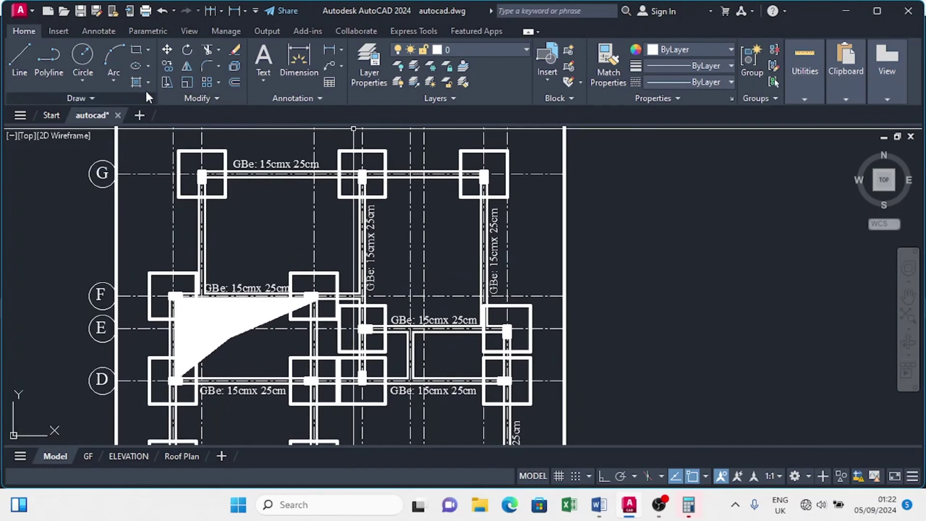
Add a vertical linear dimension between the ground beams on axes G and E, in the bay between axes 4 and 7.
{"action": "left_click", "coordinate": [91, 31]}
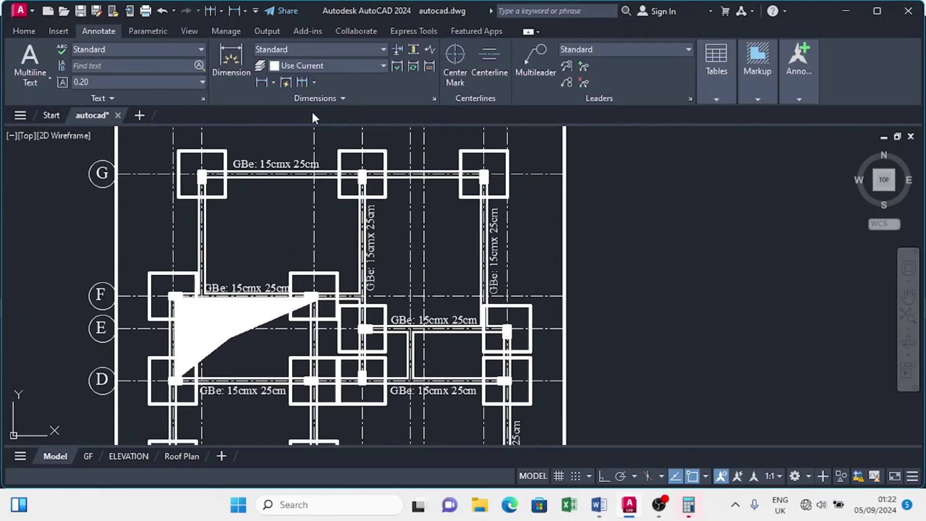
{"action": "left_click", "coordinate": [262, 82]}
{"action": "scroll", "coordinate": [497, 188], "scroll_direction": "up", "scroll_amount": 5}
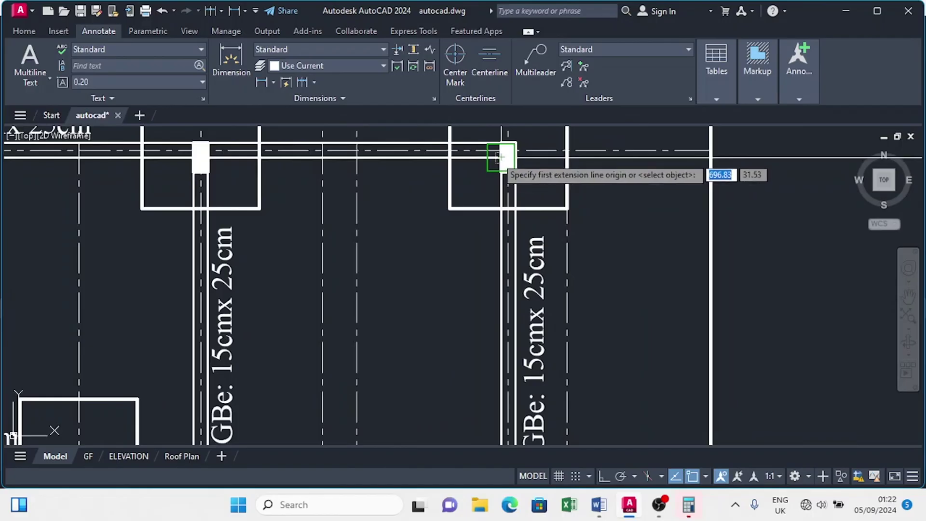
{"action": "scroll", "coordinate": [497, 192], "scroll_direction": "down", "scroll_amount": 5}
{"action": "scroll", "coordinate": [496, 290], "scroll_direction": "up", "scroll_amount": 6}
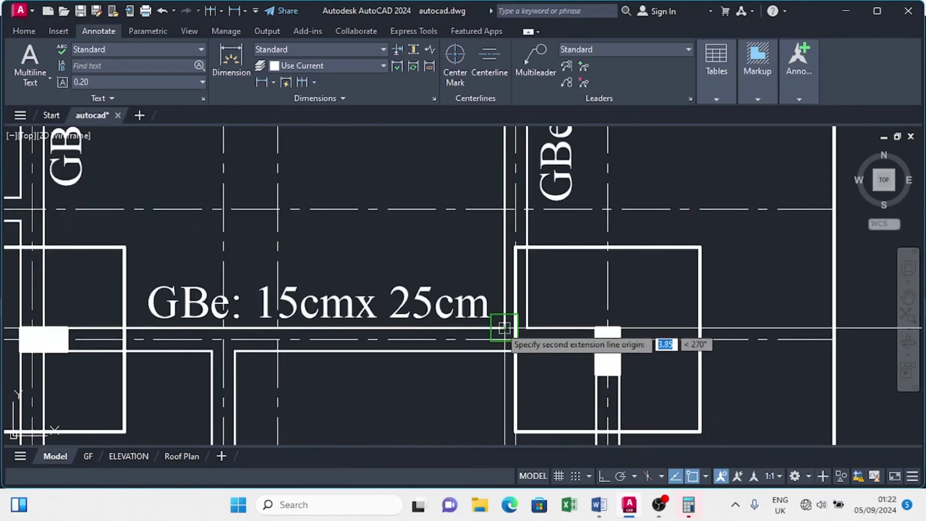
{"action": "left_click", "coordinate": [504, 327]}
{"action": "scroll", "coordinate": [504, 327], "scroll_direction": "down", "scroll_amount": 5}
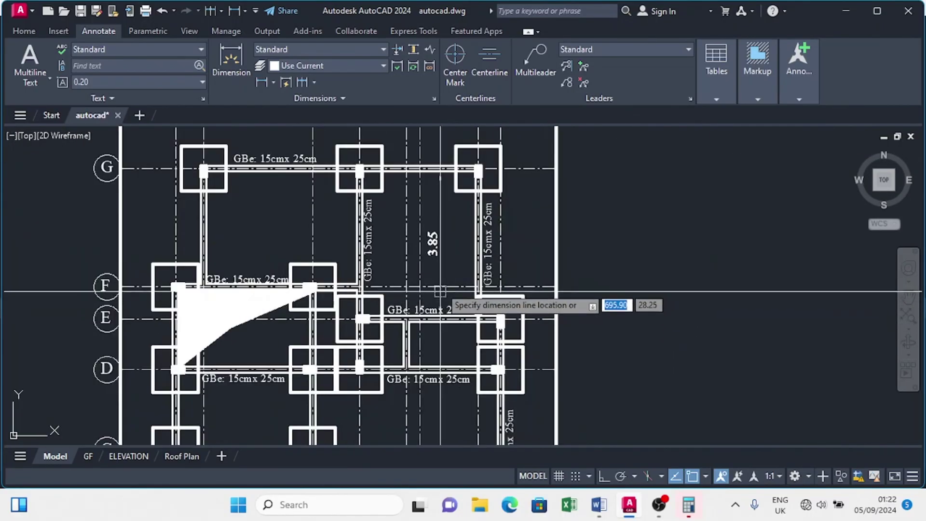
{"action": "left_click", "coordinate": [439, 236]}
Continue the vertical dimension chain from the axis E beam down across the beams on axes D and B.
{"action": "middle_click_drag", "start_coordinate": [434, 270], "coordinate": [407, 250]}
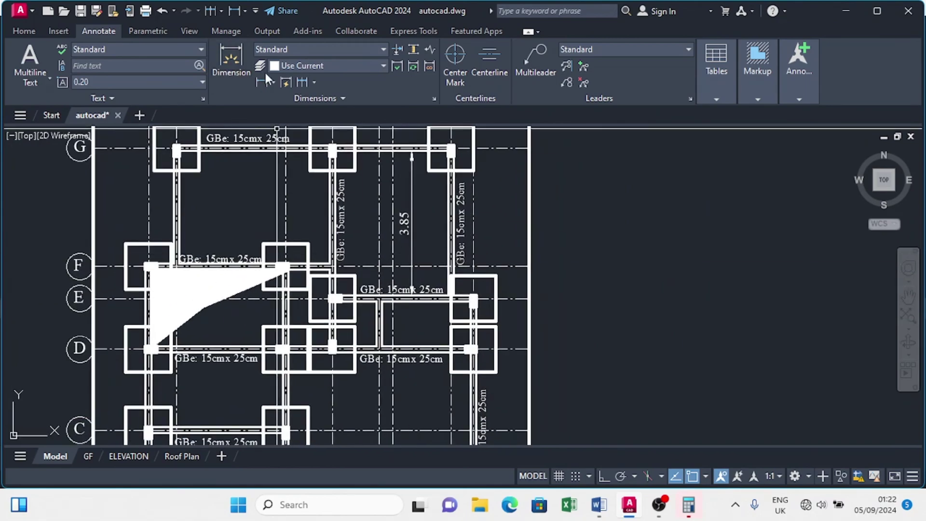
{"action": "left_click", "coordinate": [303, 82]}
{"action": "scroll", "coordinate": [424, 251], "scroll_direction": "up", "scroll_amount": 8}
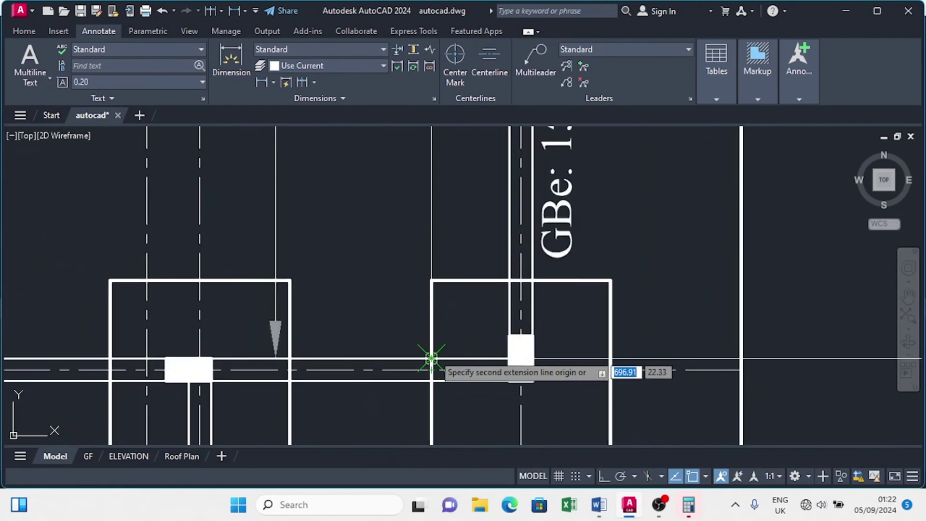
{"action": "left_click", "coordinate": [431, 358]}
{"action": "key", "text": "Escape"}
{"action": "scroll", "coordinate": [432, 358], "scroll_direction": "down", "scroll_amount": 6}
Delete the short beam-width dimensions from the vertical chain at axes D and E.
{"action": "scroll", "coordinate": [388, 203], "scroll_direction": "up", "scroll_amount": 4}
{"action": "left_click", "coordinate": [333, 187]}
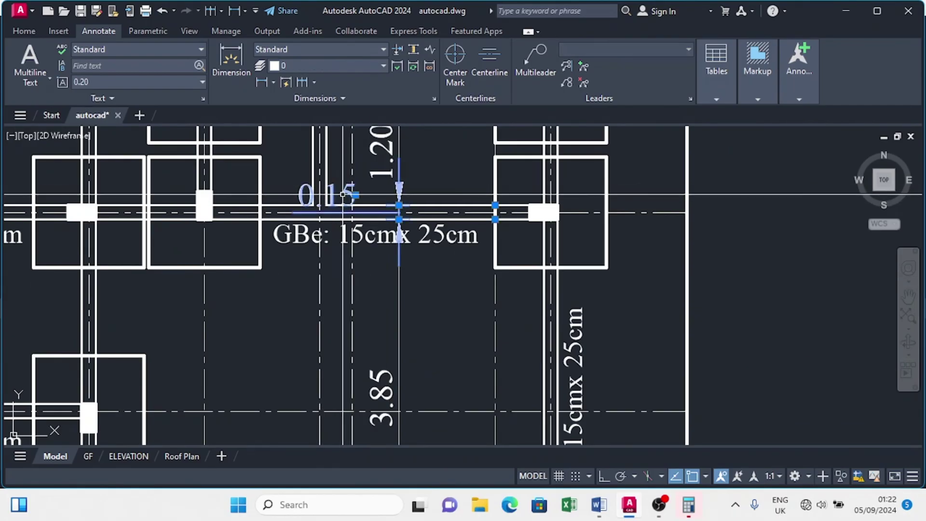
{"action": "middle_click_drag", "start_coordinate": [342, 194], "coordinate": [385, 341]}
{"action": "key", "text": "Escape"}
{"action": "middle_click_drag", "start_coordinate": [396, 199], "coordinate": [408, 266]}
{"action": "scroll", "coordinate": [410, 285], "scroll_direction": "up", "scroll_amount": 5}
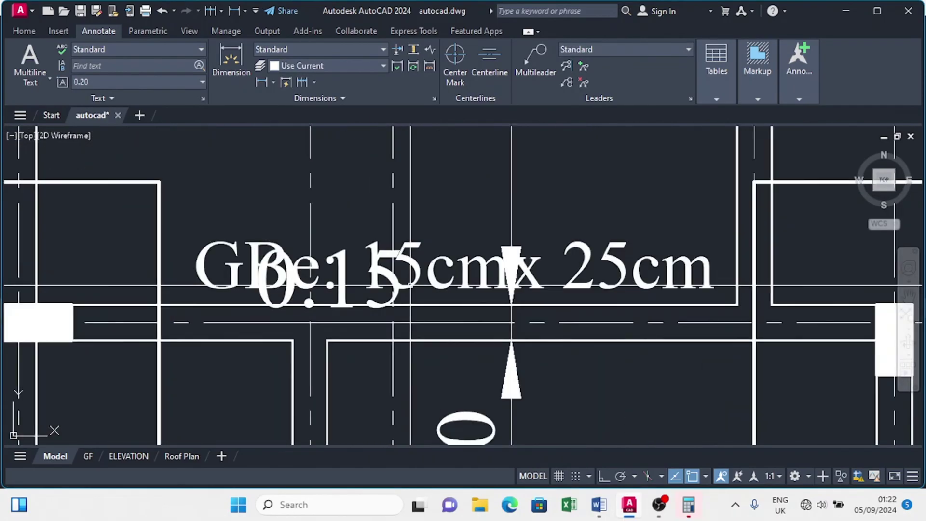
{"action": "left_click", "coordinate": [392, 295]}
{"action": "scroll", "coordinate": [483, 301], "scroll_direction": "down", "scroll_amount": 4}
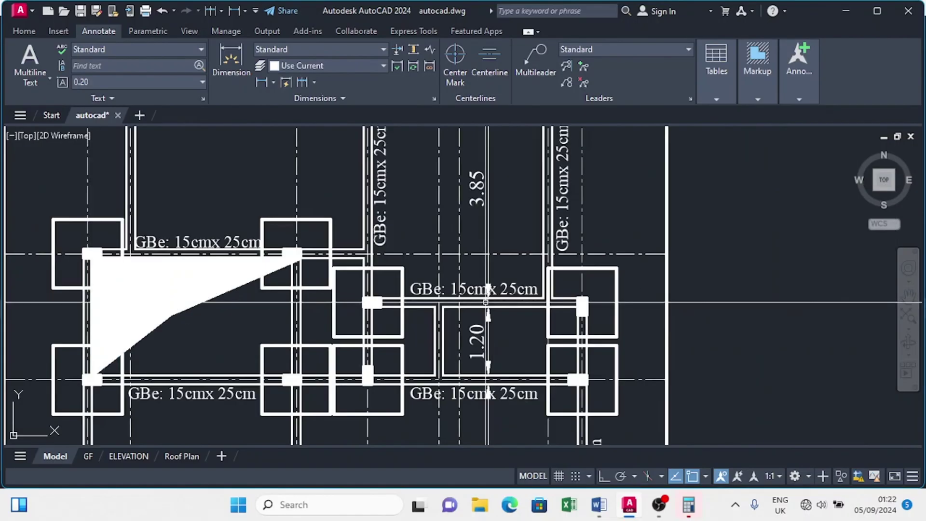
Dimension the clear spacing between ground beams vertically through the left-hand bays and horizontally across the plan.
{"action": "middle_click_drag", "start_coordinate": [485, 331], "coordinate": [502, 310]}
{"action": "left_click", "coordinate": [245, 10]}
{"action": "left_click", "coordinate": [264, 33]}
{"action": "scroll", "coordinate": [312, 135], "scroll_direction": "up", "scroll_amount": 2}
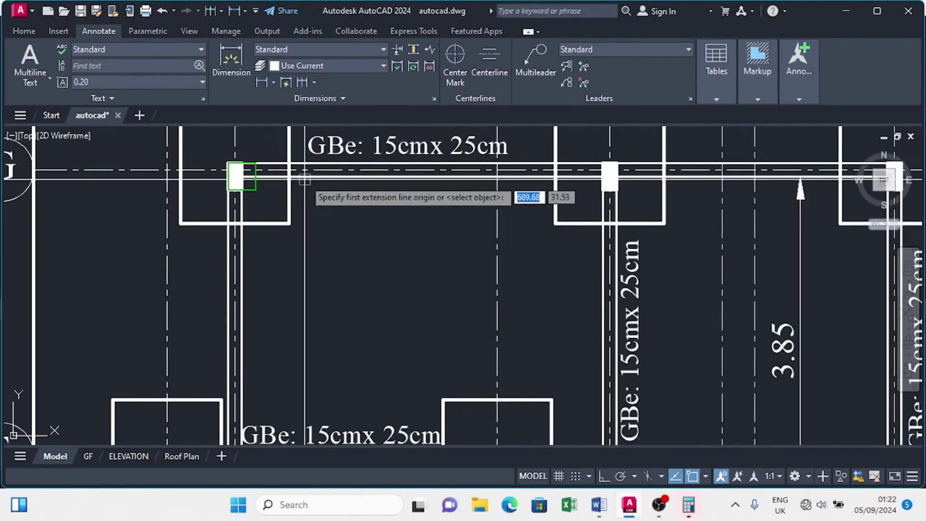
{"action": "scroll", "coordinate": [280, 309], "scroll_direction": "down", "scroll_amount": 4}
{"action": "scroll", "coordinate": [213, 331], "scroll_direction": "up", "scroll_amount": 5}
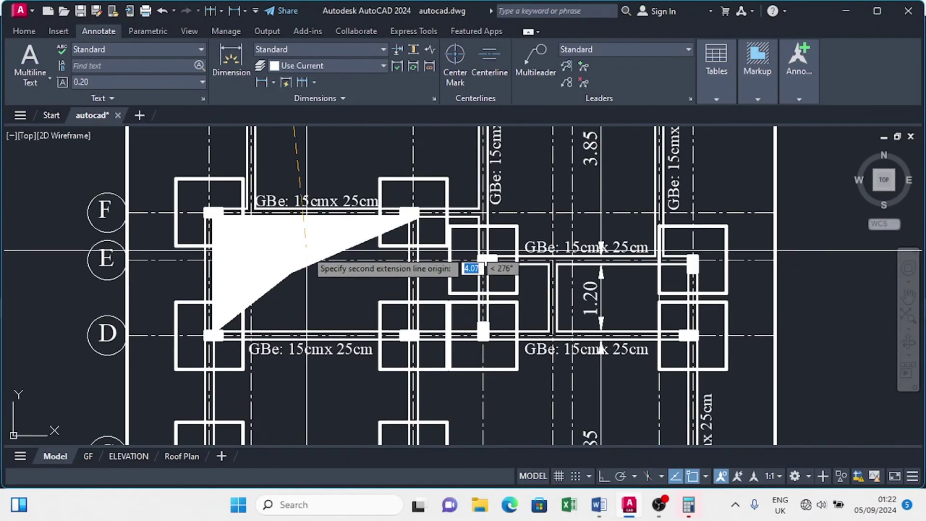
{"action": "scroll", "coordinate": [463, 285], "scroll_direction": "down", "scroll_amount": 4}
{"action": "scroll", "coordinate": [414, 321], "scroll_direction": "up", "scroll_amount": 4}
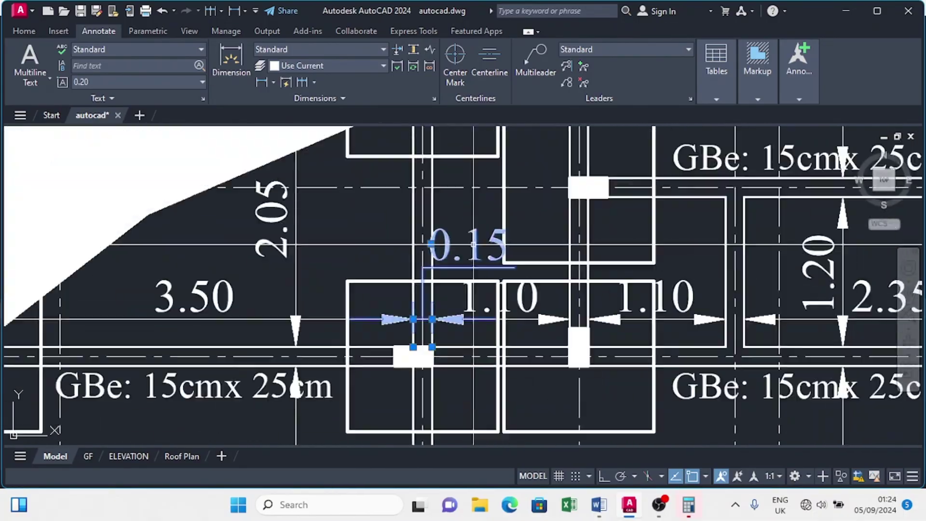
{"action": "scroll", "coordinate": [414, 321], "scroll_direction": "down", "scroll_amount": 5}
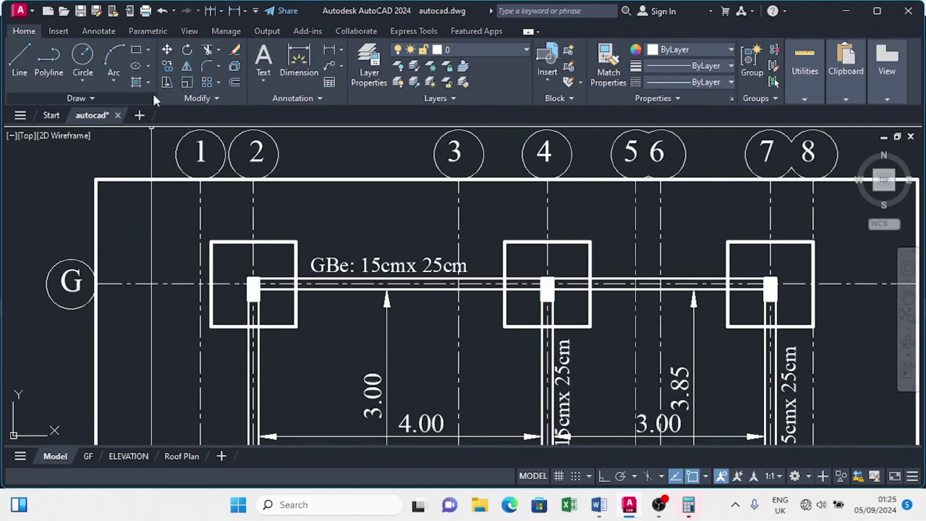
Offset the plan's border rectangle inward by 0.50 and delete the original outer border.
{"action": "left_click", "coordinate": [237, 83]}
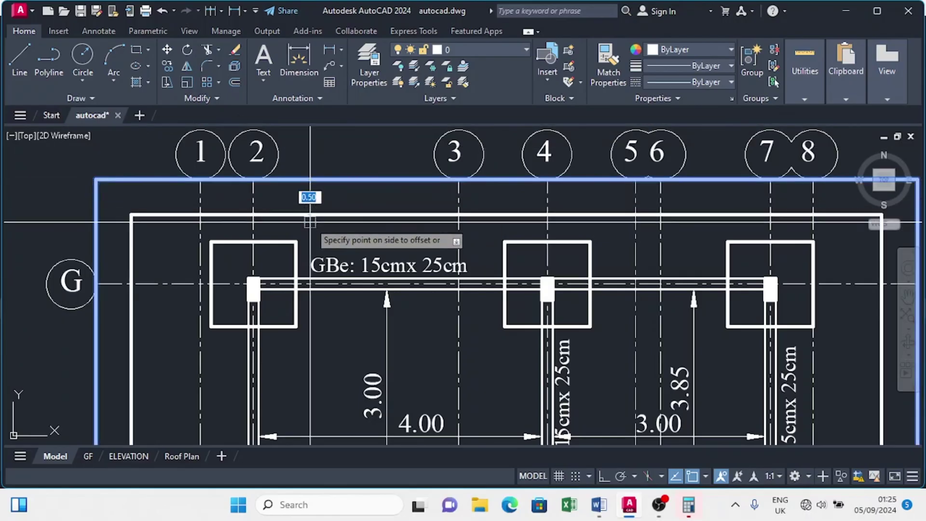
{"action": "scroll", "coordinate": [313, 231], "scroll_direction": "down", "scroll_amount": 2}
{"action": "scroll", "coordinate": [337, 212], "scroll_direction": "up", "scroll_amount": 2}
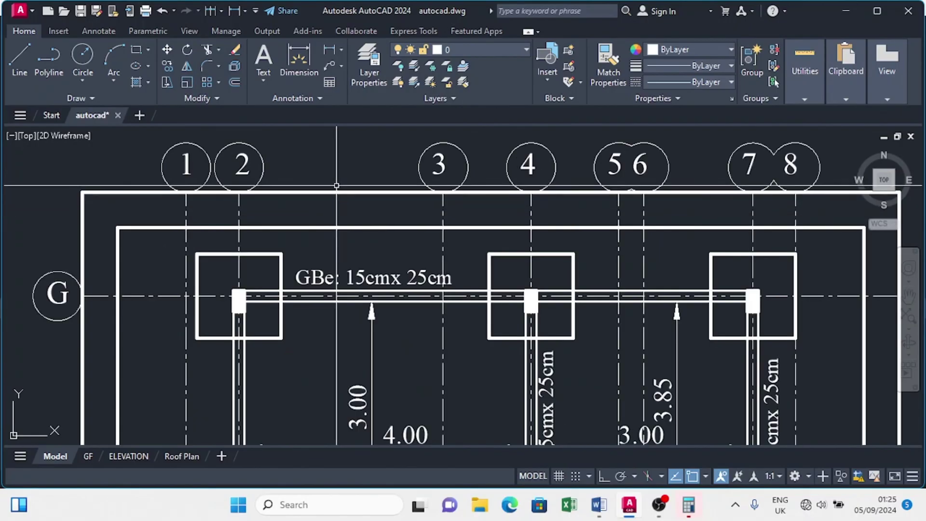
{"action": "left_click", "coordinate": [336, 184]}
{"action": "left_click", "coordinate": [328, 200]}
{"action": "key", "text": "Delete"}
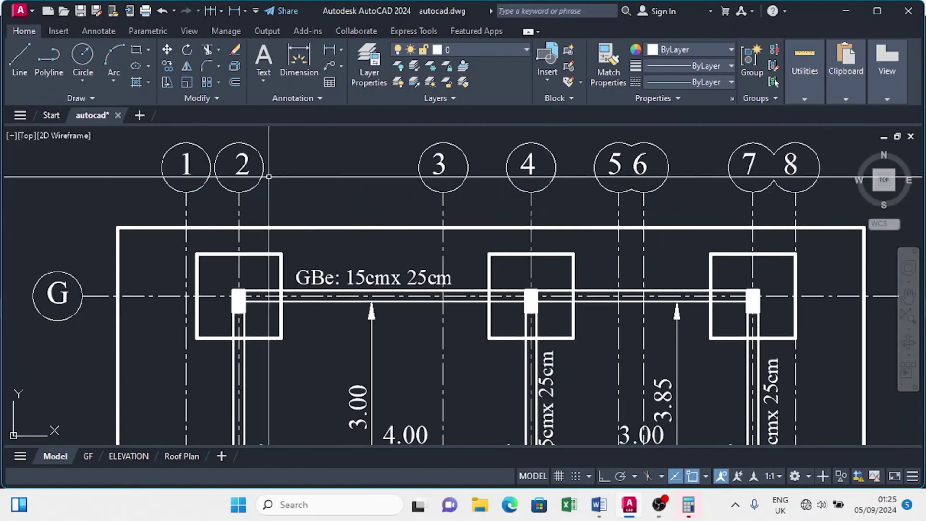
Add a horizontal linear dimension between axes 1 and 2 at the plan's upper border line.
{"action": "left_click", "coordinate": [236, 14]}
{"action": "left_click", "coordinate": [239, 38]}
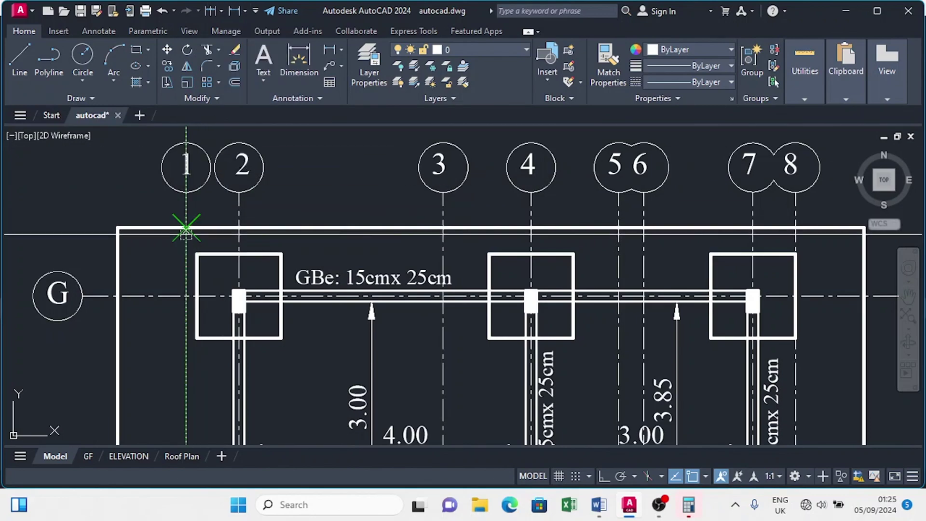
{"action": "left_click", "coordinate": [237, 227]}
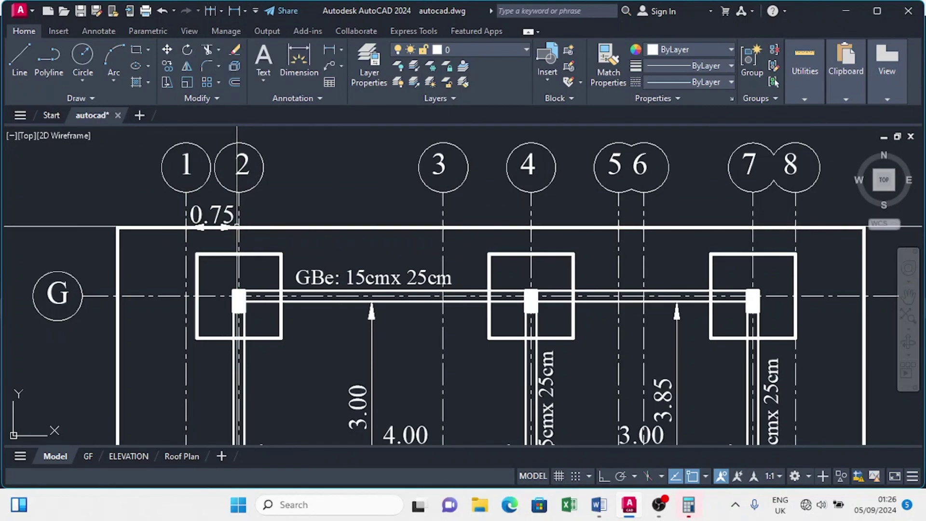
Continue the horizontal dimension chain along the upper border line from axis 2 through each axis to axis 8.
{"action": "left_click", "coordinate": [220, 11]}
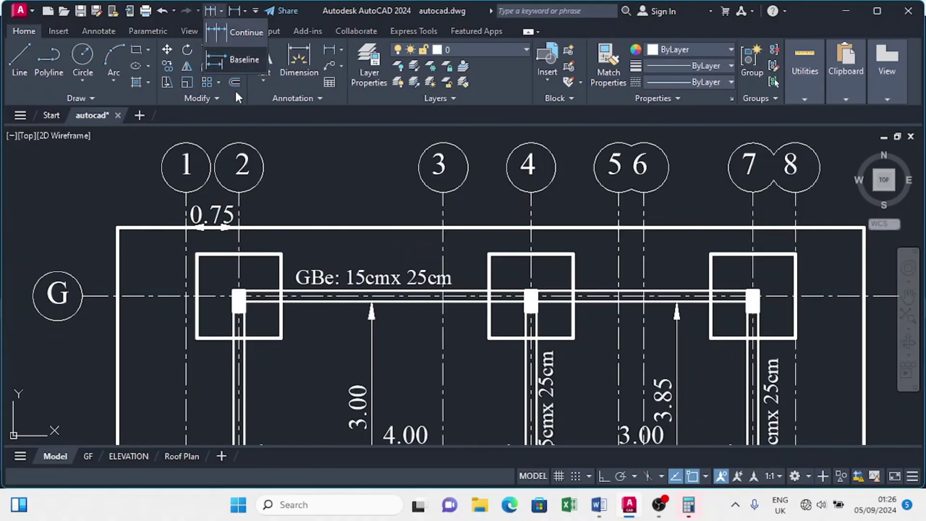
{"action": "left_click", "coordinate": [247, 34]}
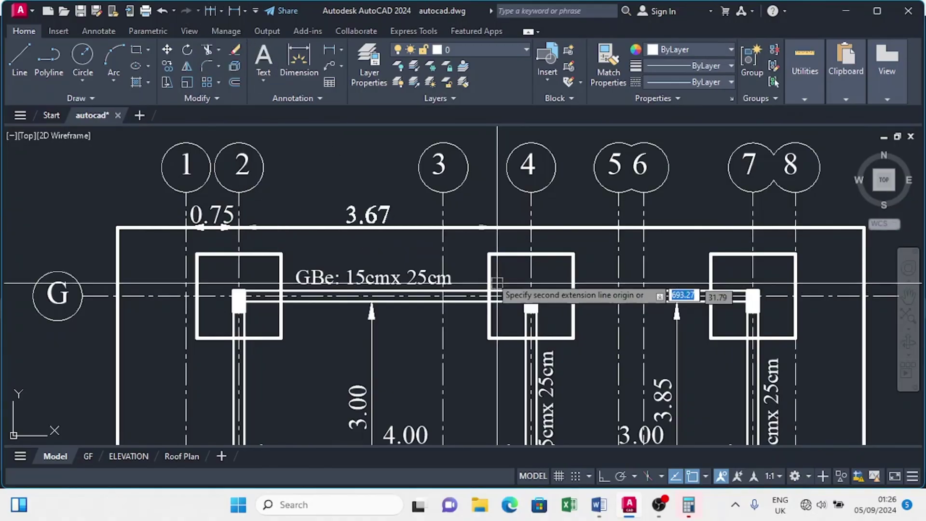
{"action": "left_click", "coordinate": [443, 227]}
{"action": "left_click", "coordinate": [531, 227]}
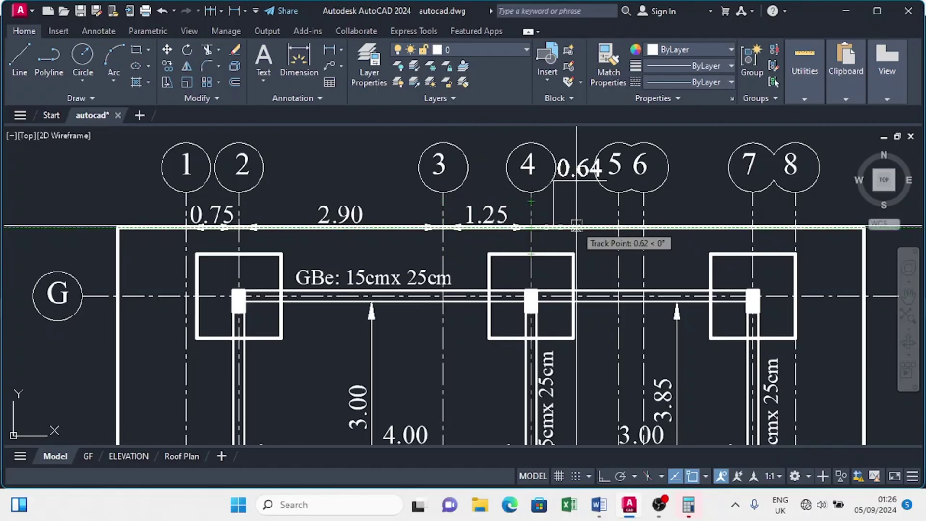
{"action": "middle_click_drag", "start_coordinate": [576, 227], "coordinate": [437, 262]}
{"action": "left_click", "coordinate": [479, 263]}
{"action": "left_click", "coordinate": [505, 263]}
{"action": "left_click", "coordinate": [613, 262]}
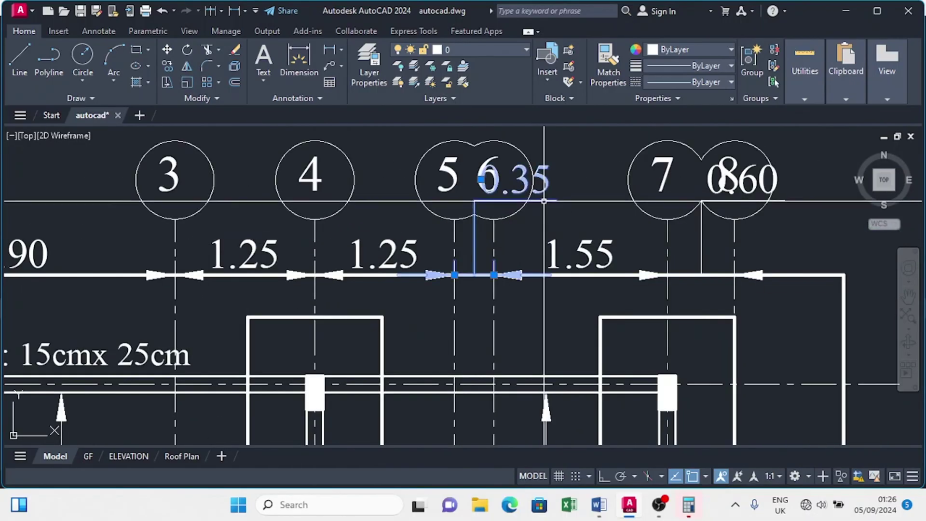
{"action": "key", "text": "Escape"}
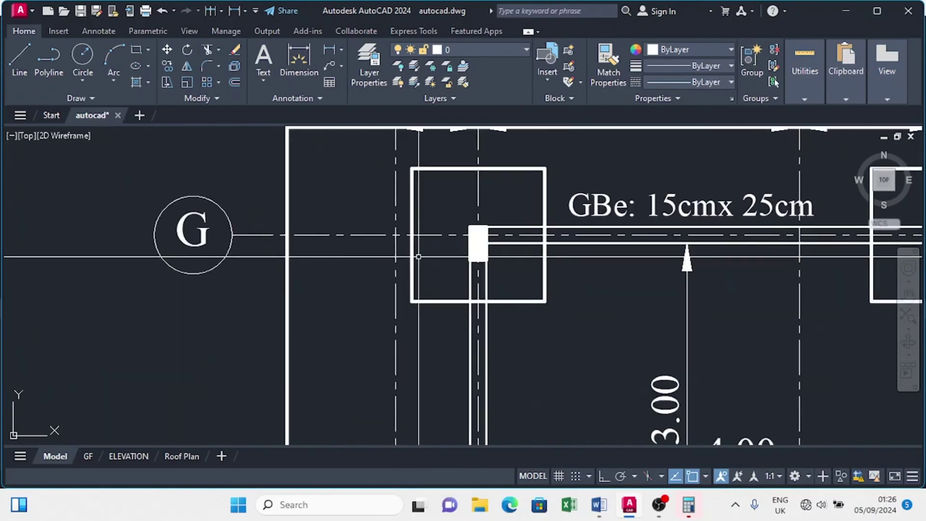
Dimension the spacing between axes G and F at the border line beside their bubbles, and continue the chain down to axis A.
{"action": "left_click", "coordinate": [235, 11]}
{"action": "left_click", "coordinate": [192, 175]}
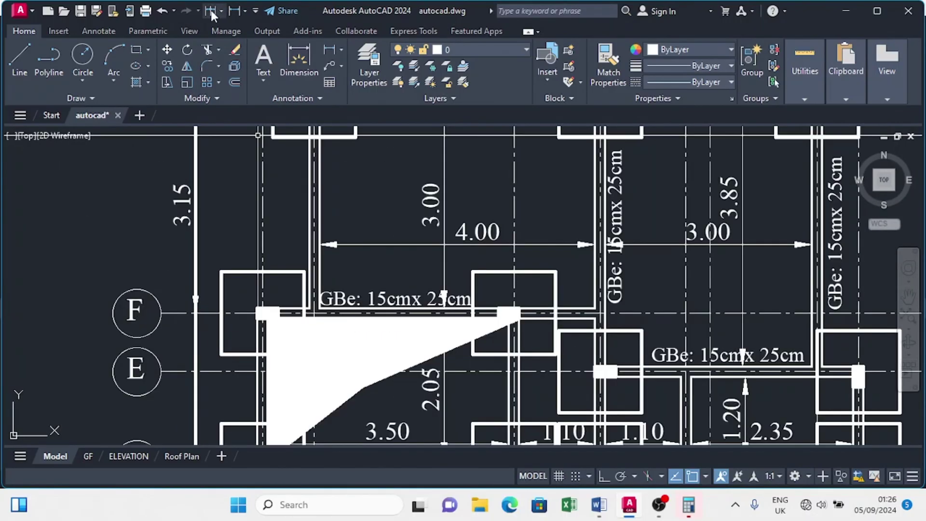
{"action": "left_click", "coordinate": [211, 11]}
{"action": "left_click", "coordinate": [195, 371]}
{"action": "middle_click_drag", "start_coordinate": [195, 395], "coordinate": [195, 212]}
{"action": "left_click", "coordinate": [196, 425]}
{"action": "middle_click_drag", "start_coordinate": [203, 429], "coordinate": [193, 157]}
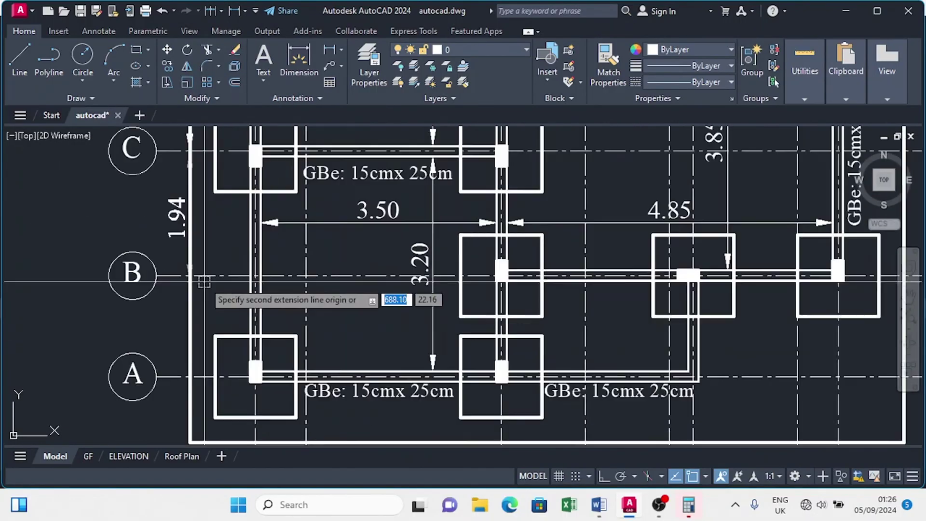
{"action": "left_click", "coordinate": [195, 275]}
{"action": "scroll", "coordinate": [150, 321], "scroll_direction": "down", "scroll_amount": 3}
Delete the border rectangle around the foundation plan.
{"action": "left_click", "coordinate": [272, 389]}
{"action": "left_click", "coordinate": [264, 407]}
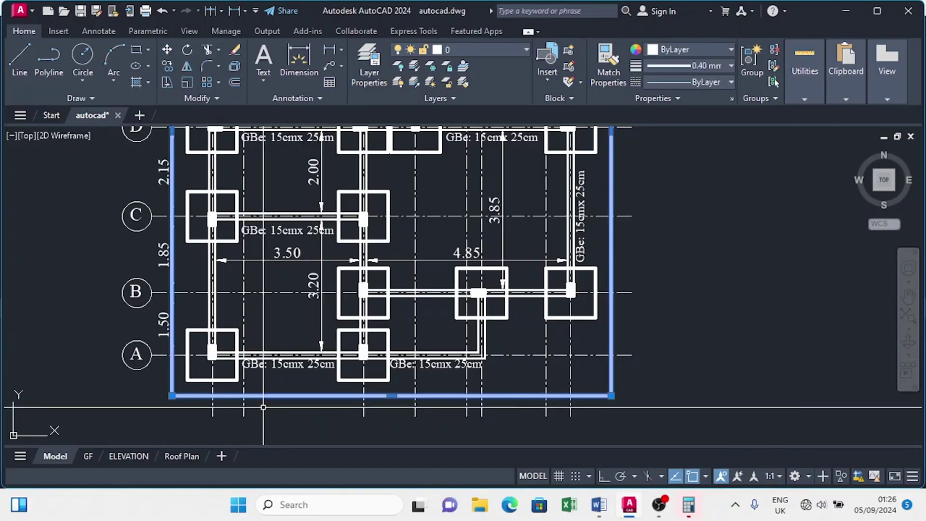
{"action": "key", "text": "Delete"}
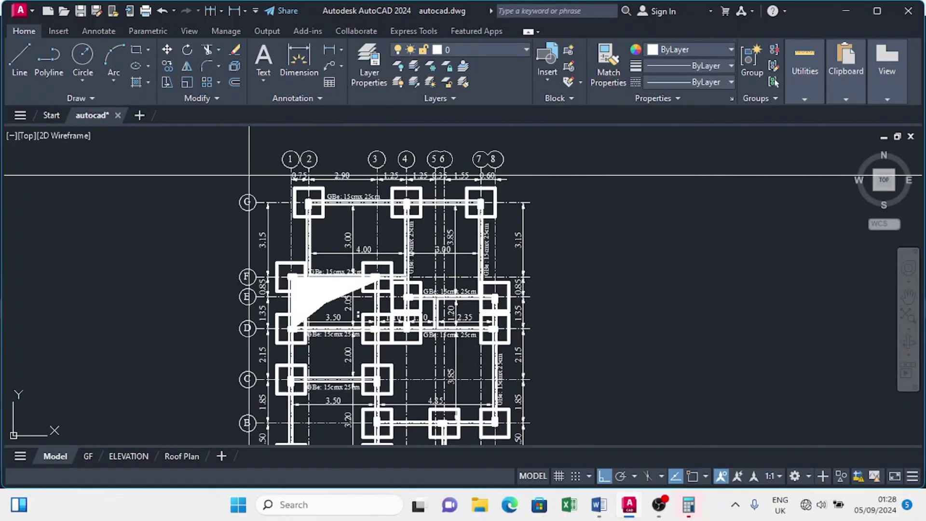
Copy the axis bubbles A to G to the opposite ends of their horizontal grid lines.
{"action": "left_click", "coordinate": [249, 174]}
{"action": "middle_click_drag", "start_coordinate": [167, 429], "coordinate": [186, 267]}
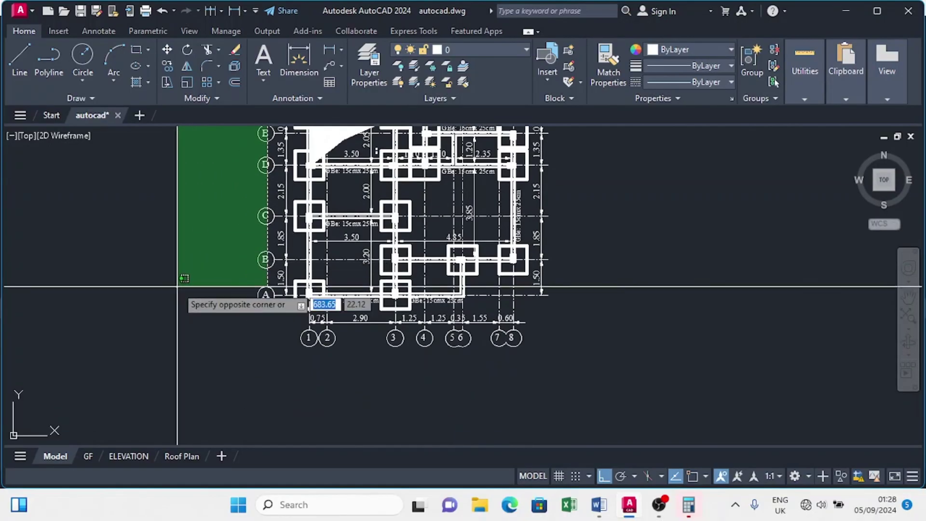
{"action": "left_click", "coordinate": [178, 287]}
{"action": "left_click", "coordinate": [167, 66]}
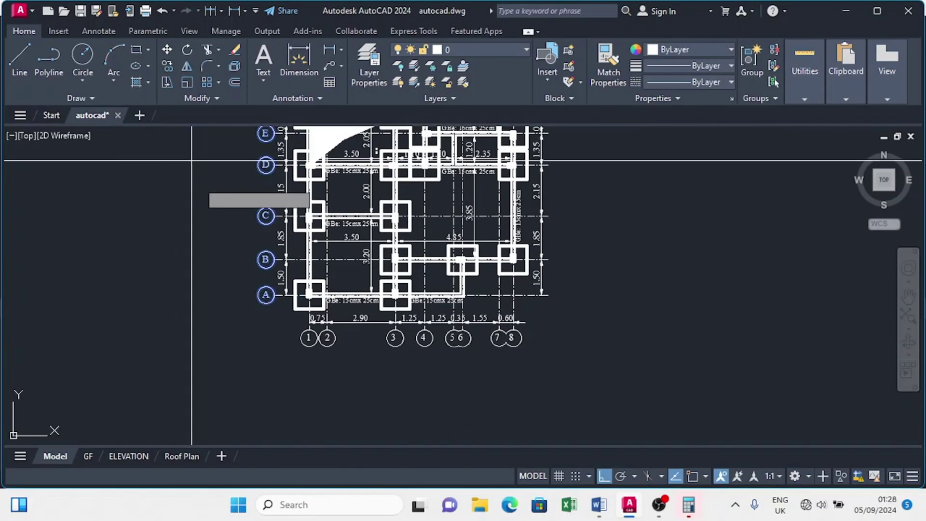
{"action": "scroll", "coordinate": [255, 302], "scroll_direction": "up", "scroll_amount": 2}
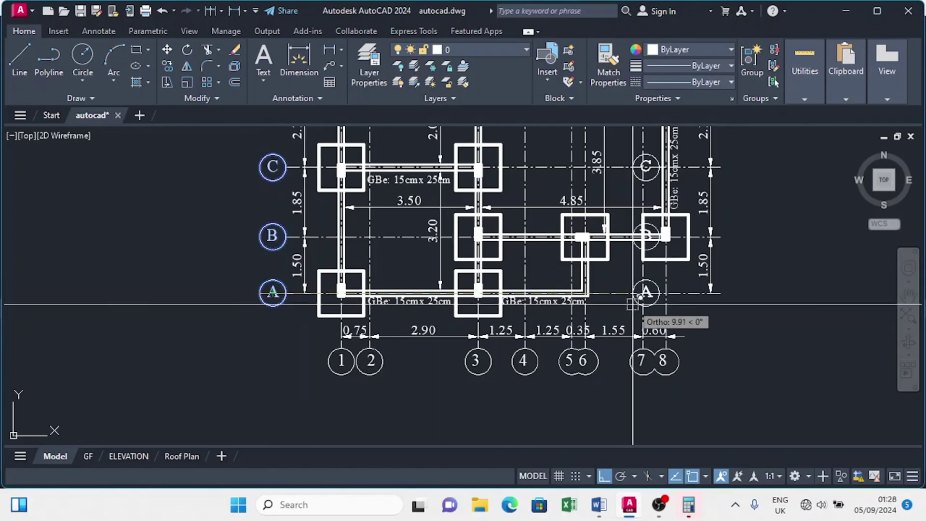
{"action": "left_click", "coordinate": [721, 293]}
{"action": "key", "text": "Return"}
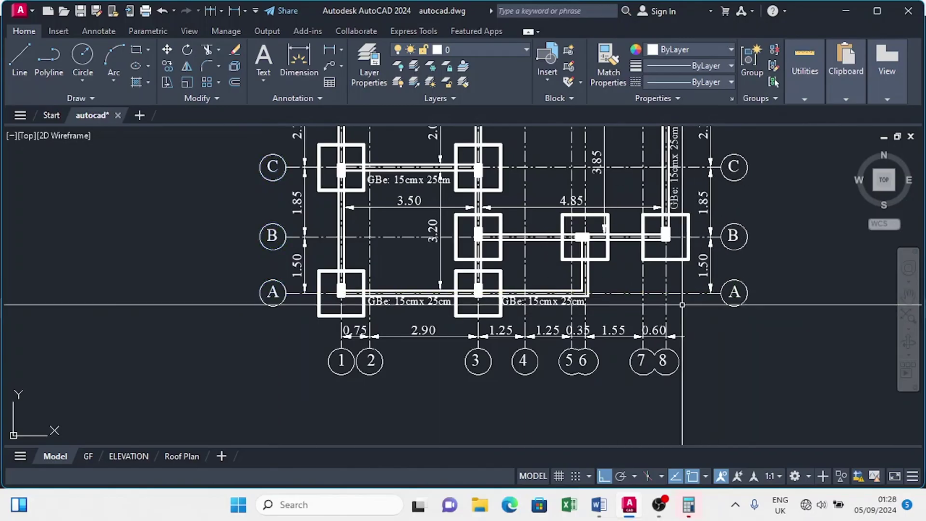
Examine the footings, ground beam labels, dimension chains and axis bubbles across the whole foundation plan.
{"action": "scroll", "coordinate": [483, 310], "scroll_direction": "down", "scroll_amount": 4}
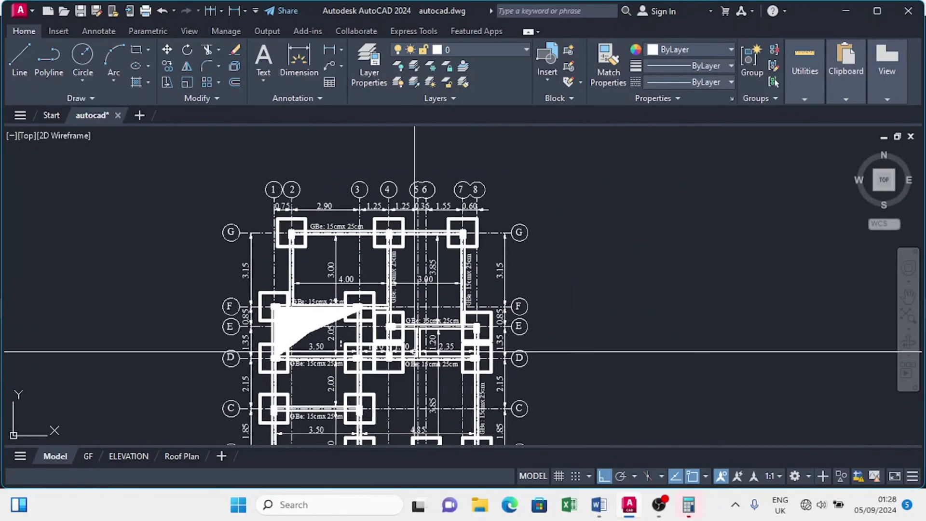
{"action": "scroll", "coordinate": [527, 265], "scroll_direction": "up", "scroll_amount": 8}
{"action": "scroll", "coordinate": [453, 283], "scroll_direction": "down", "scroll_amount": 5}
{"action": "middle_click_drag", "start_coordinate": [373, 332], "coordinate": [429, 164]}
{"action": "mouse_move", "coordinate": [257, 274]}
{"action": "middle_mouse_down"}
{"action": "mouse_move", "coordinate": [453, 188]}
{"action": "mouse_move", "coordinate": [362, 110]}
{"action": "middle_mouse_up"}
{"action": "middle_click_drag", "start_coordinate": [378, 267], "coordinate": [309, 377]}
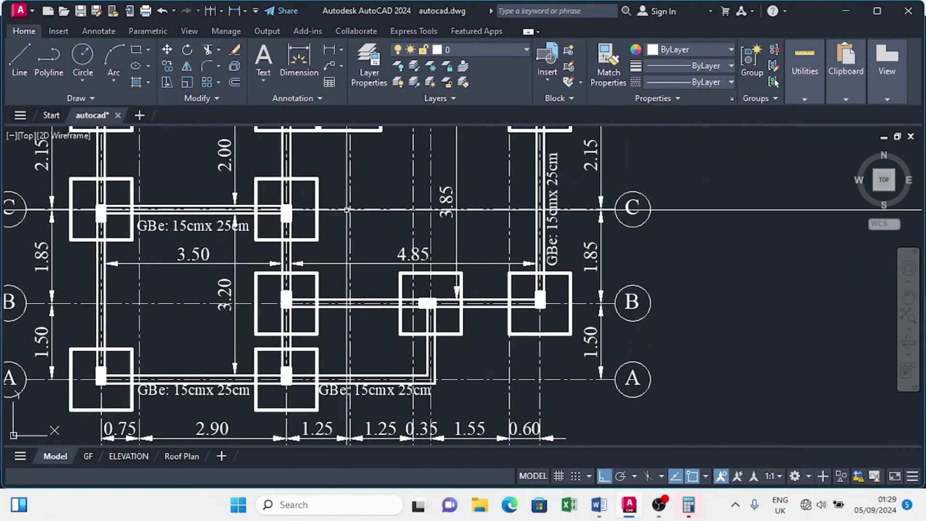
{"action": "middle_click_drag", "start_coordinate": [344, 209], "coordinate": [401, 429]}
{"action": "middle_click_drag", "start_coordinate": [371, 243], "coordinate": [369, 402]}
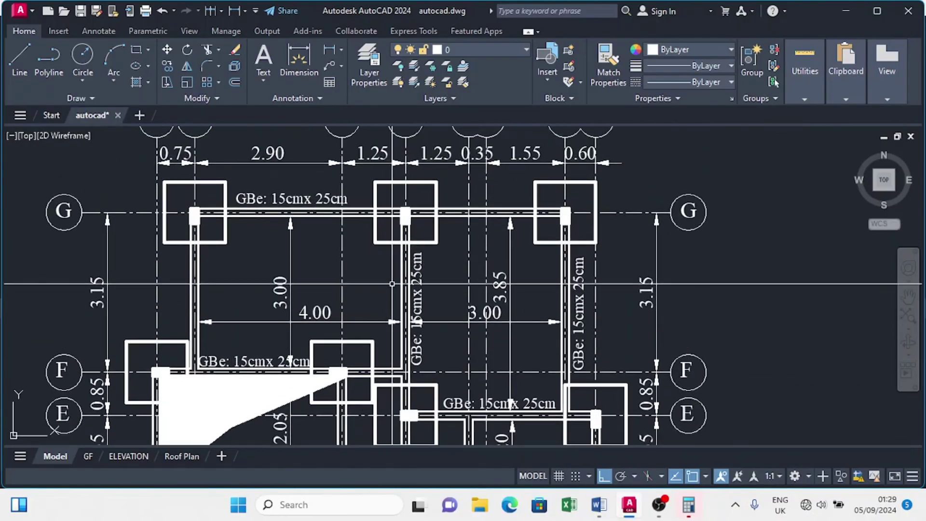
{"action": "mouse_move", "coordinate": [391, 265]}
{"action": "middle_mouse_down"}
{"action": "mouse_move", "coordinate": [356, 325]}
{"action": "mouse_move", "coordinate": [365, 327]}
{"action": "middle_mouse_up"}
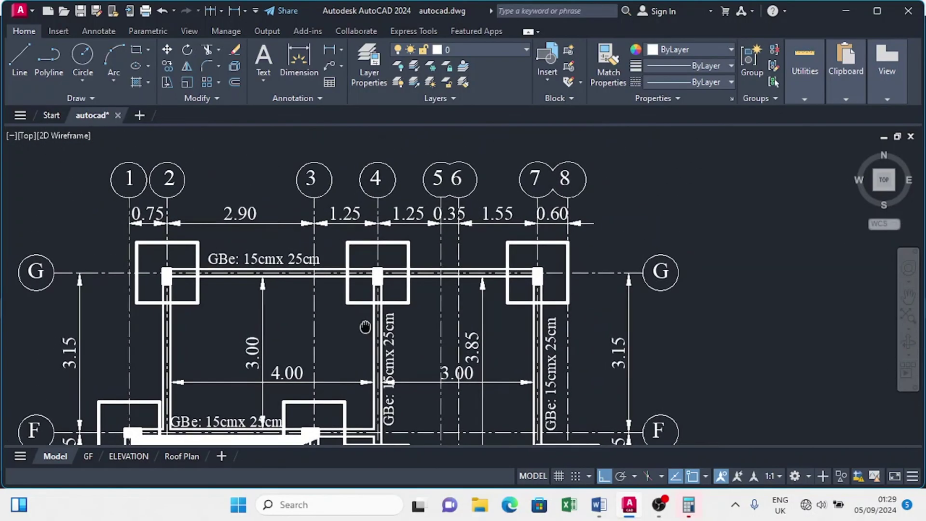